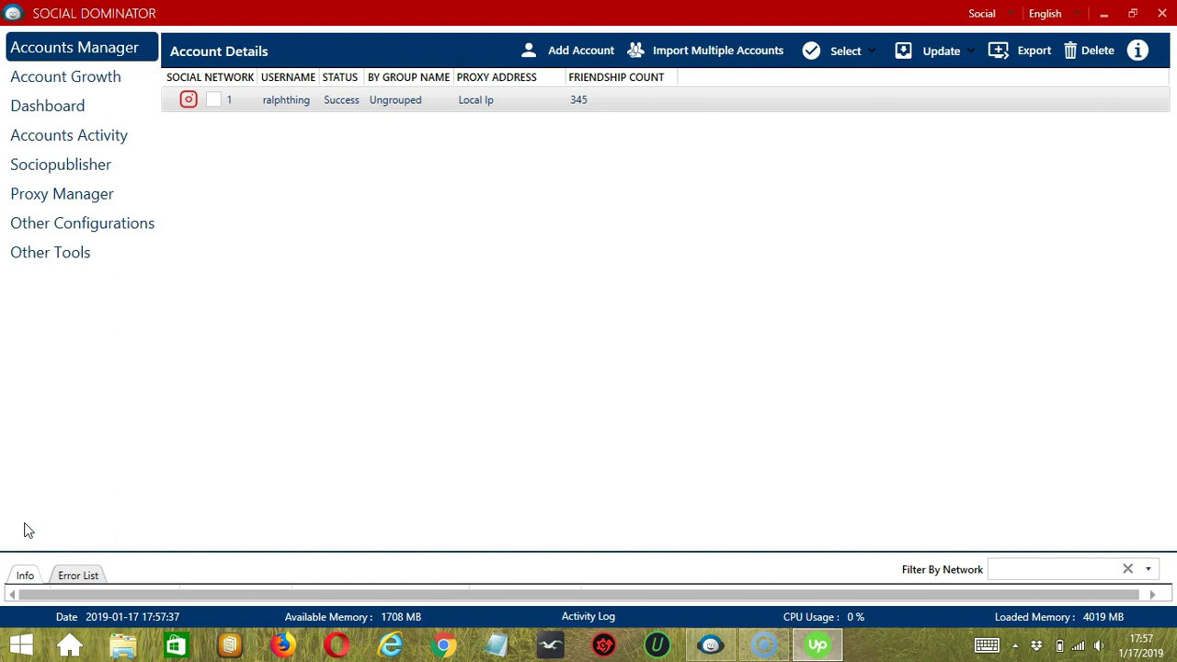
# - Open the activity tools for the listed Instagram account and switch to the Post Scraper configuration
pyautogui.click(293, 101)
pyautogui.rightClick(292, 101)
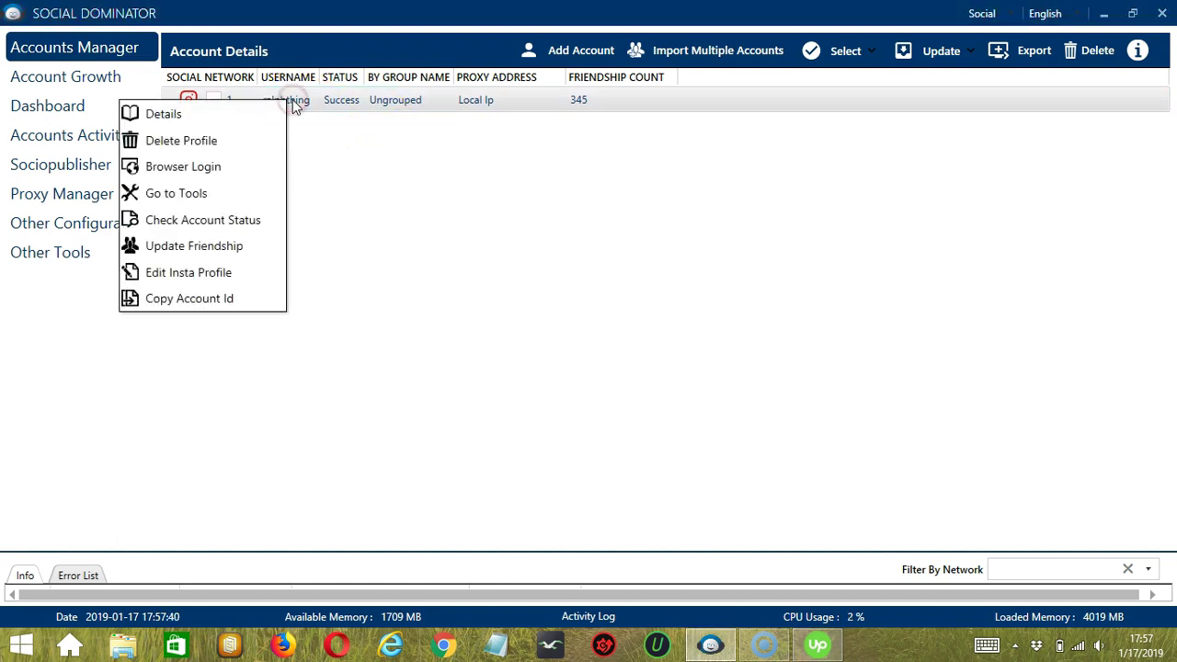
pyautogui.click(223, 191)
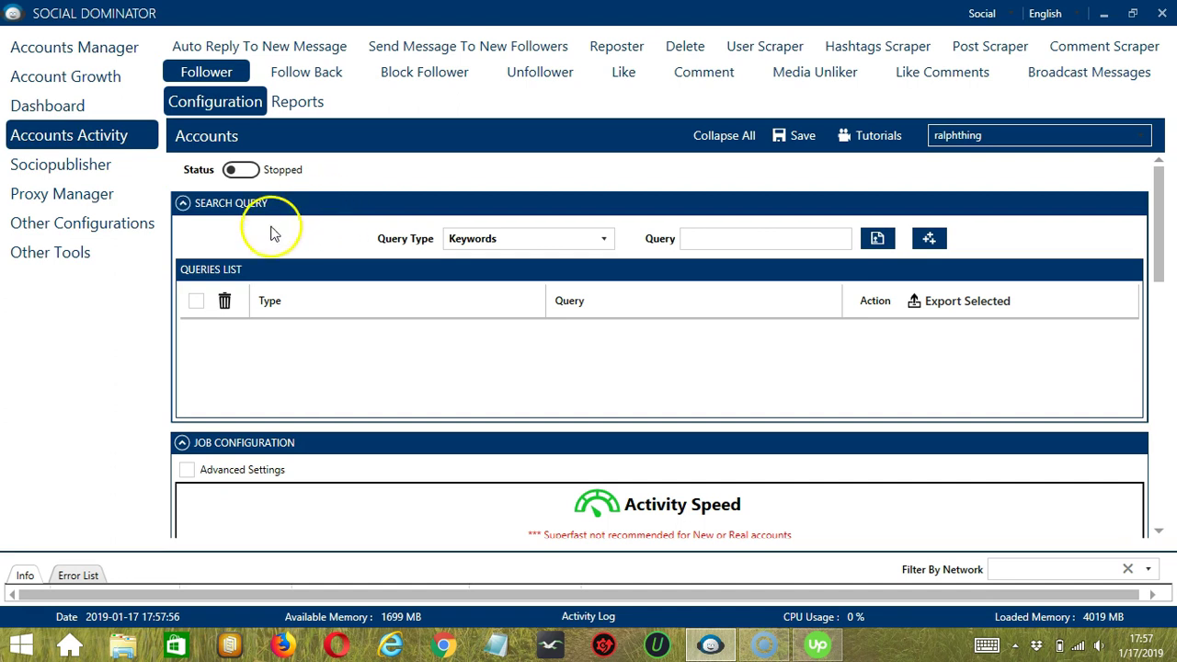
pyautogui.click(979, 43)
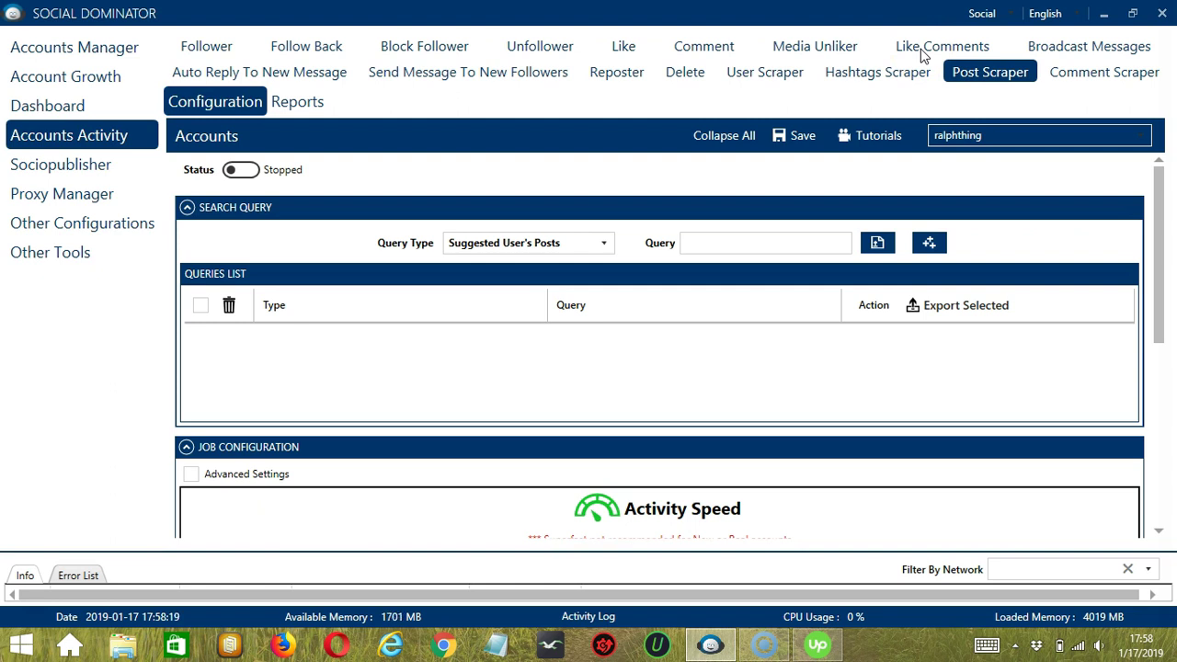
pyautogui.click(393, 223)
pyautogui.click(407, 230)
pyautogui.click(440, 224)
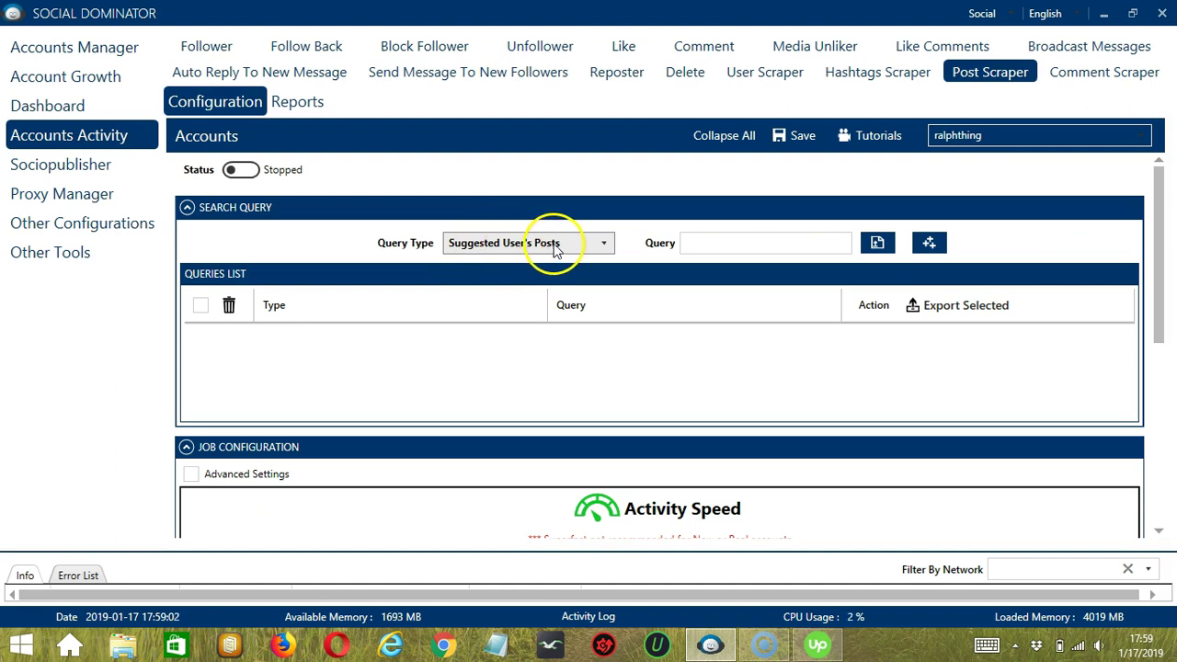
pyautogui.click(600, 246)
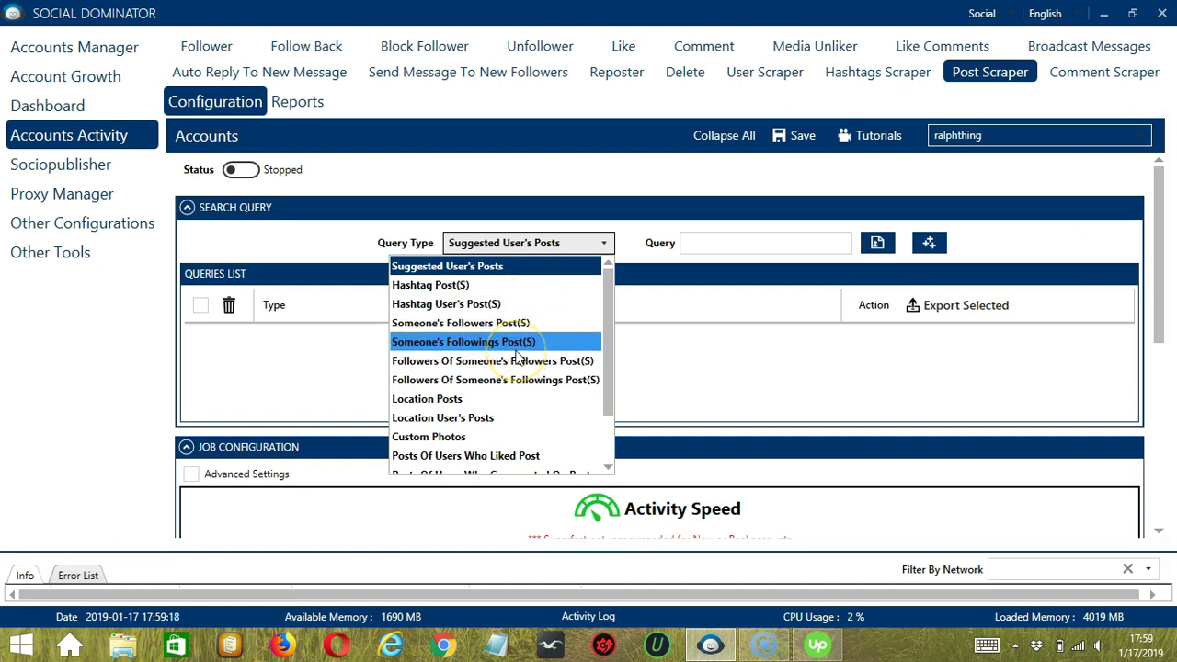
pyautogui.click(736, 238)
pyautogui.click(736, 238)
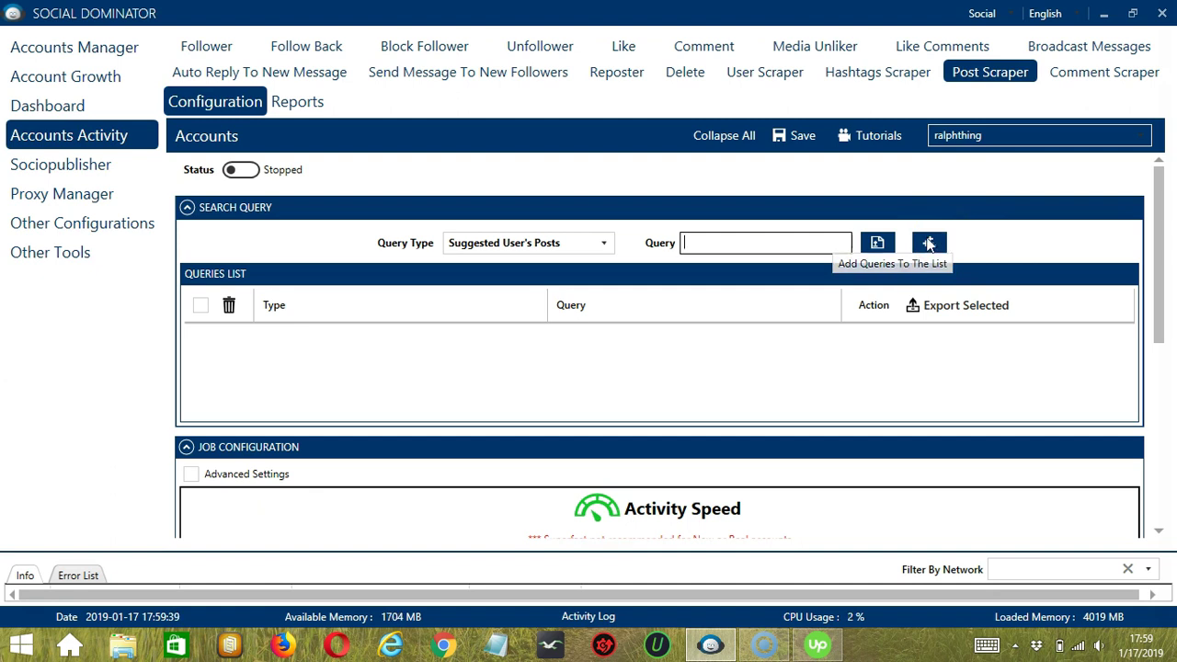
pyautogui.click(615, 262)
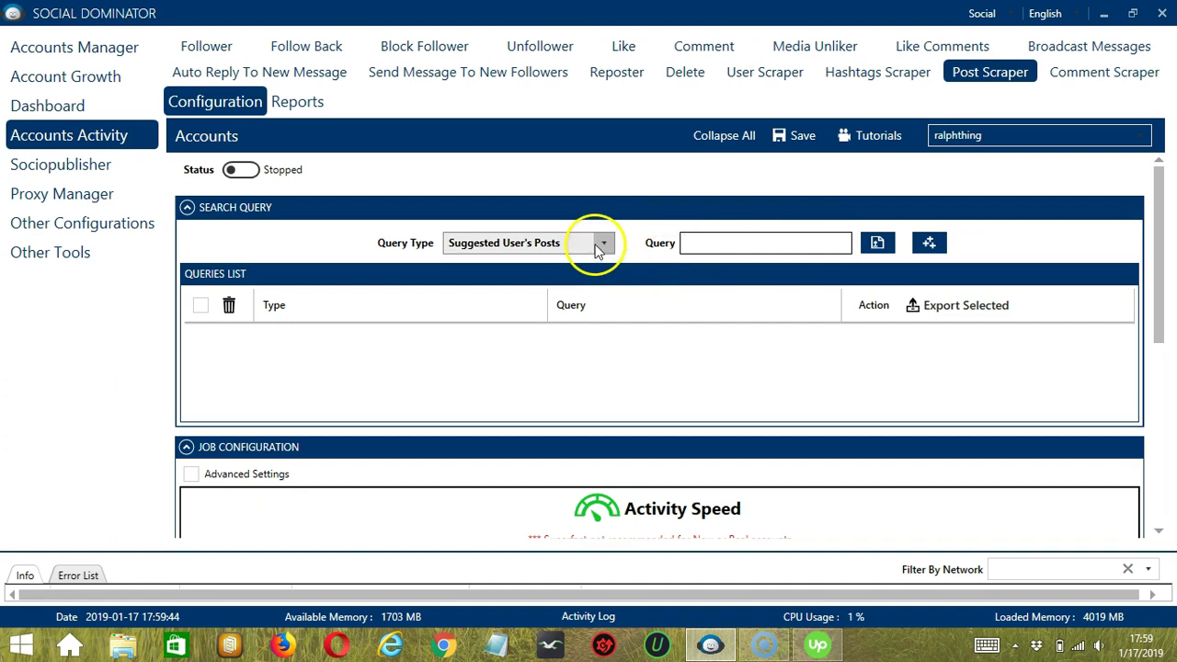
# - Add a Suggested User's Posts query for "therock" to the queries list
pyautogui.click(763, 249)
pyautogui.write('theroc')
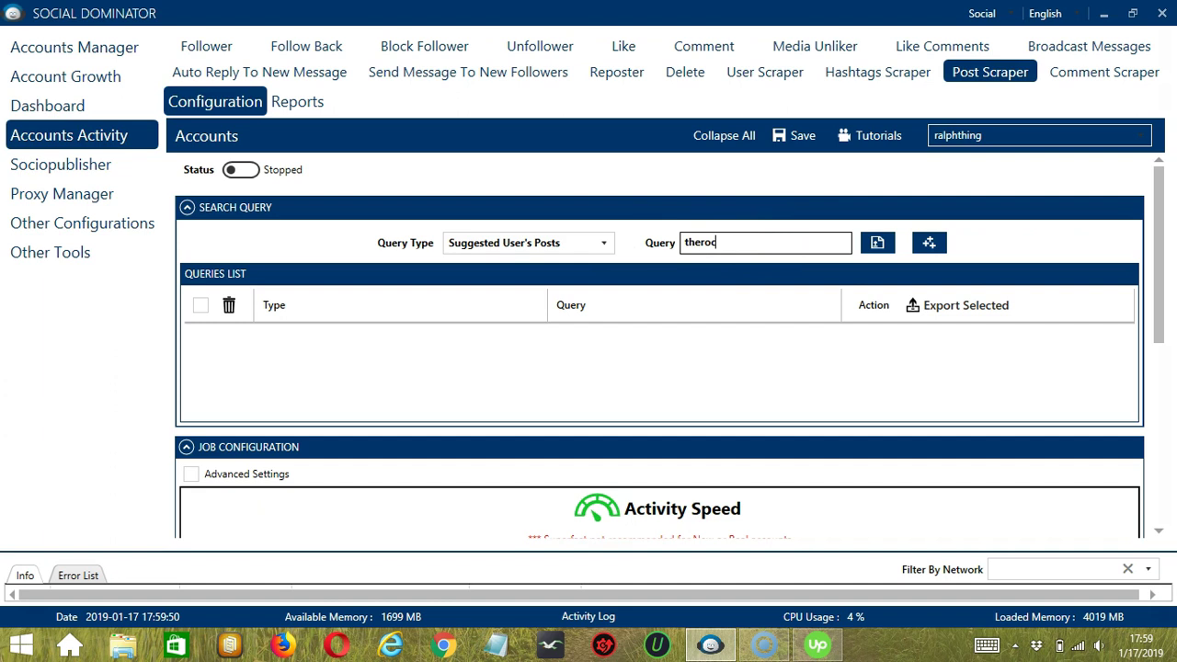
pyautogui.write('k')
pyautogui.click(929, 242)
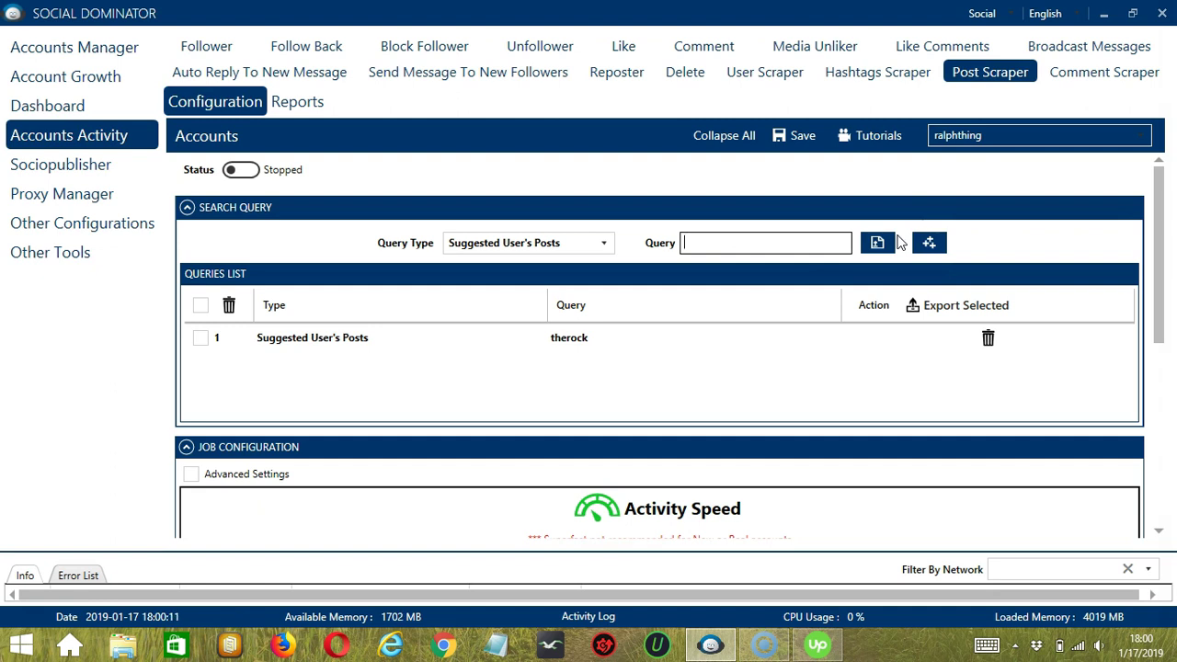
# - Add a Hashtag Post(S) query for "#dogs" to the queries list
pyautogui.click(515, 243)
pyautogui.click(500, 284)
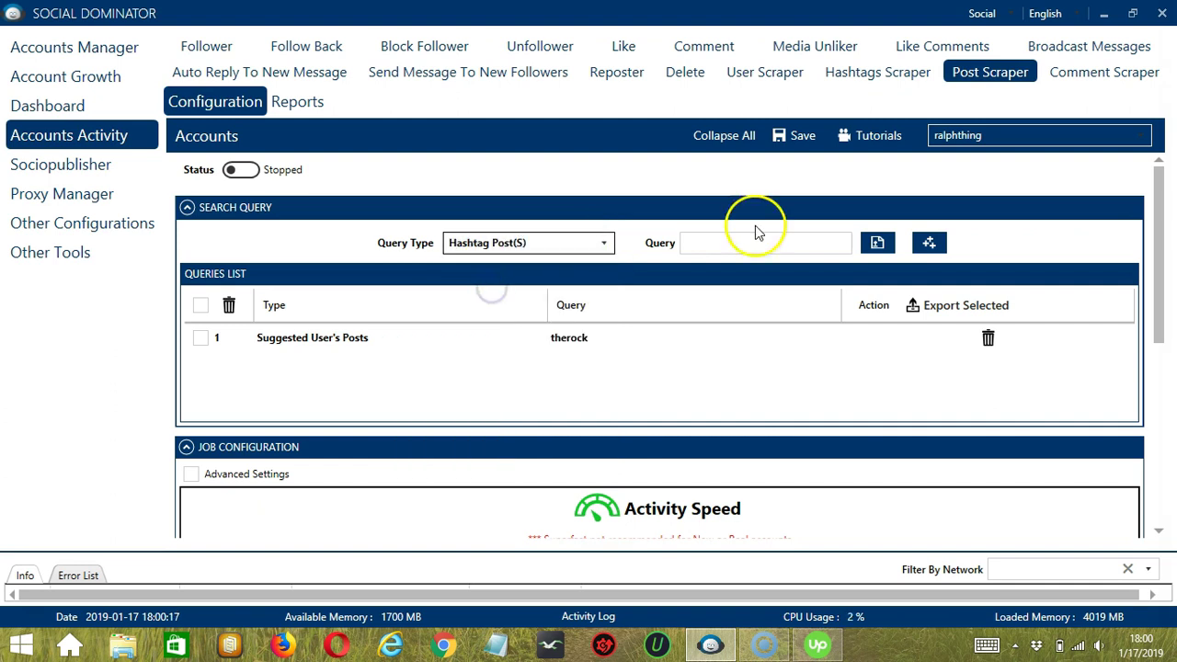
pyautogui.click(801, 240)
pyautogui.write('#')
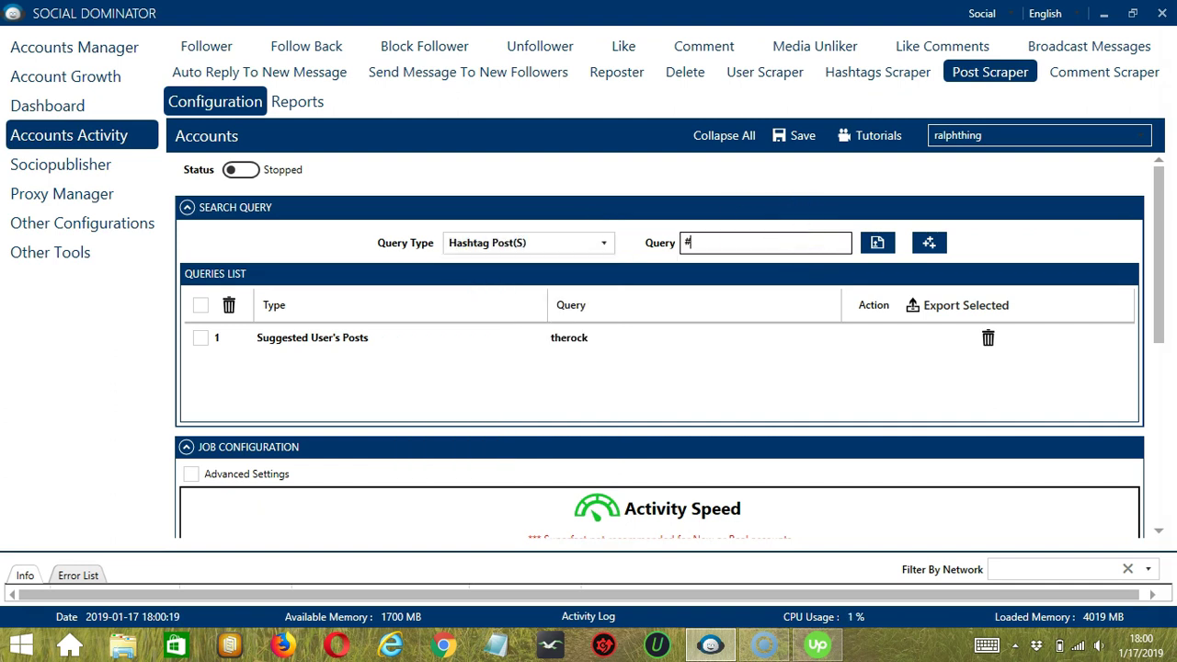
pyautogui.write('dogs')
pyautogui.click(931, 244)
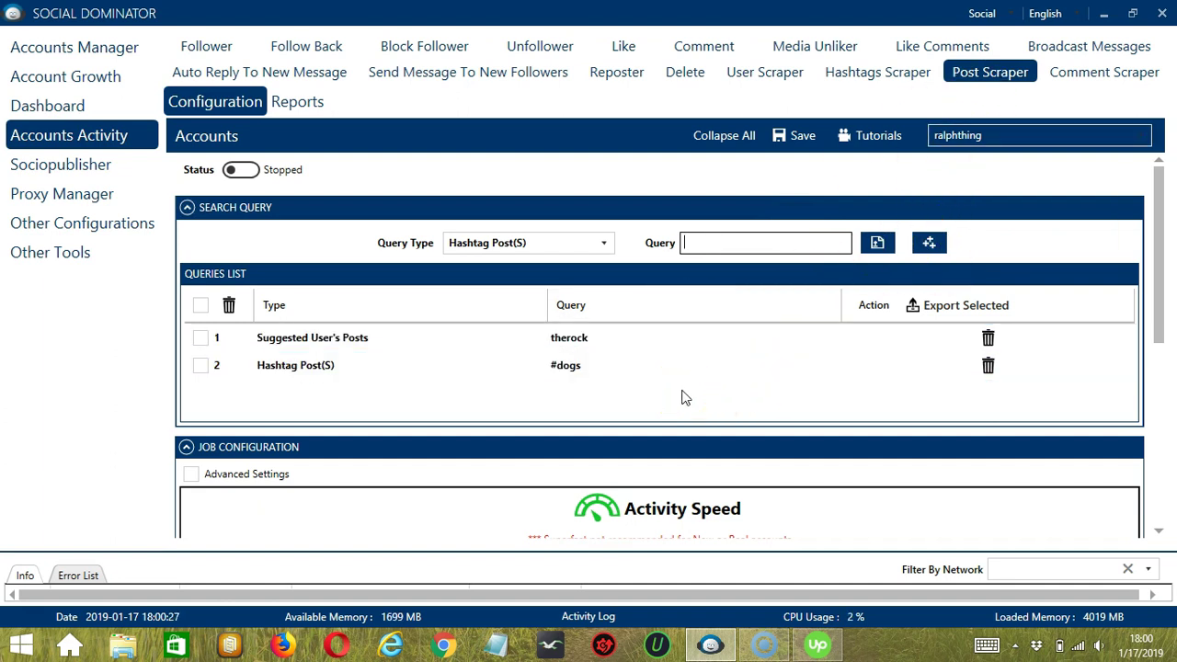
pyautogui.click(658, 371)
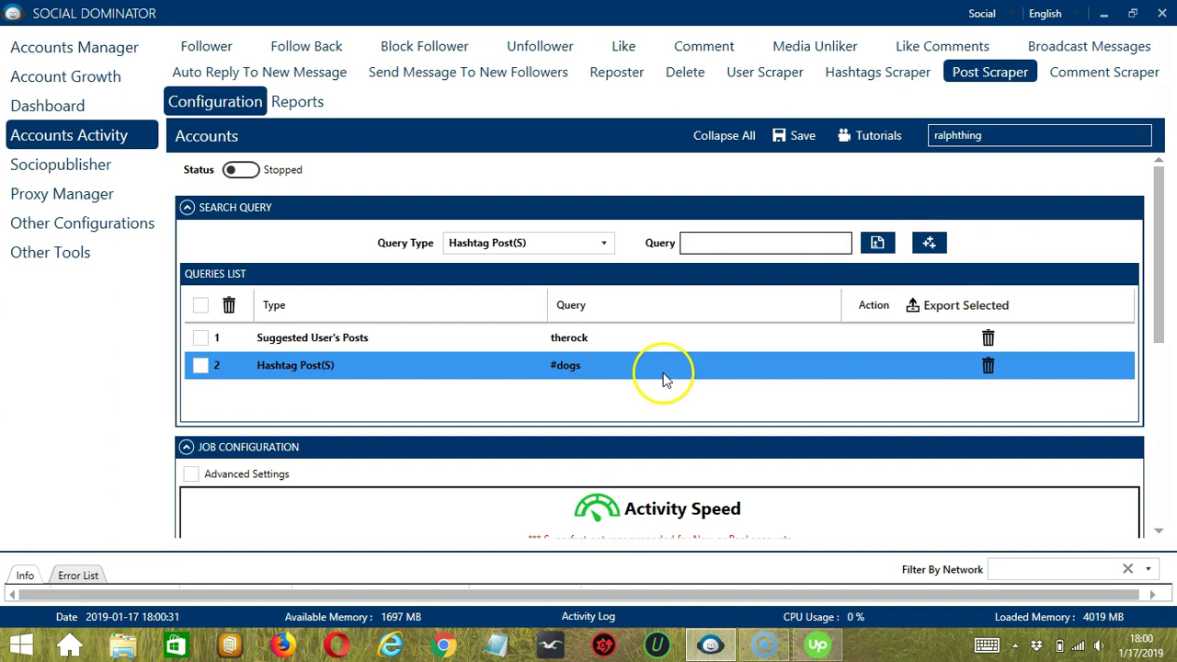
# - Add a Hashtag User's Post(S) query for "#dogs" to the queries list
pyautogui.click(599, 243)
pyautogui.click(513, 305)
pyautogui.click(742, 244)
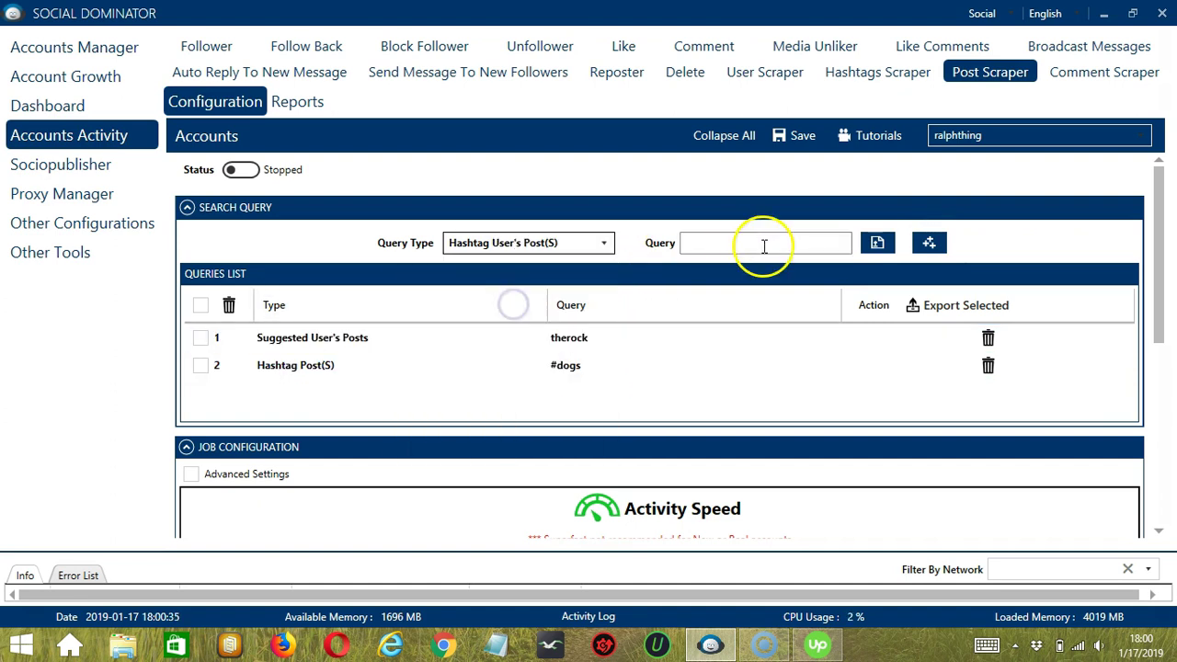
pyautogui.write('#dogs')
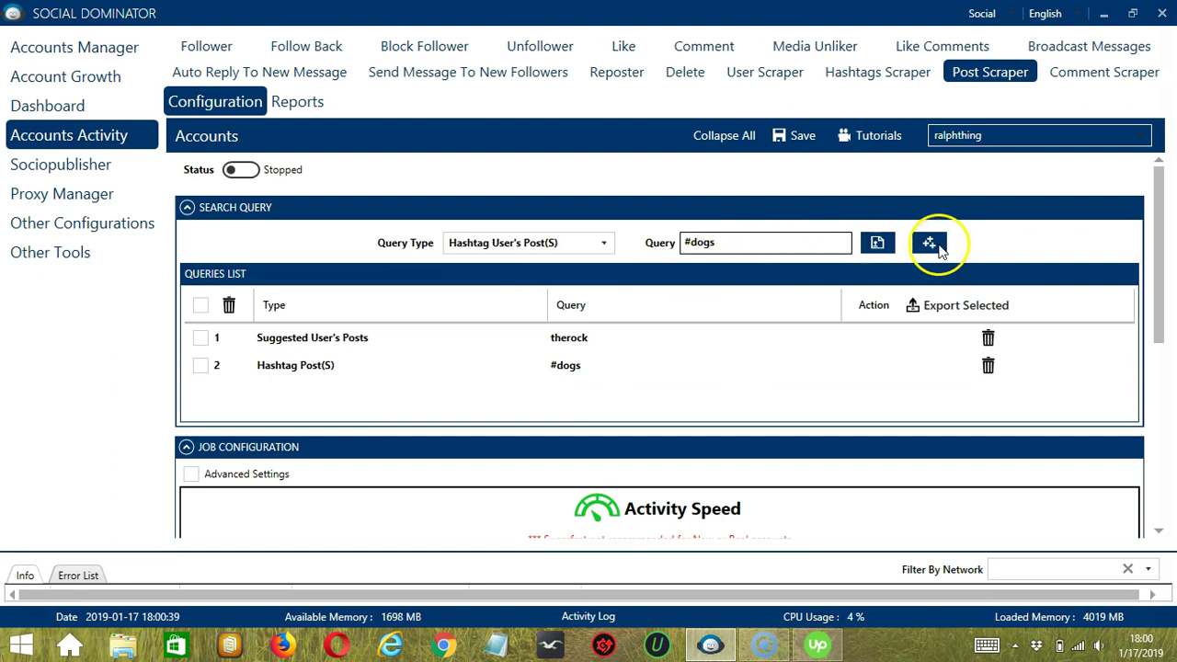
pyautogui.click(938, 246)
pyautogui.click(691, 375)
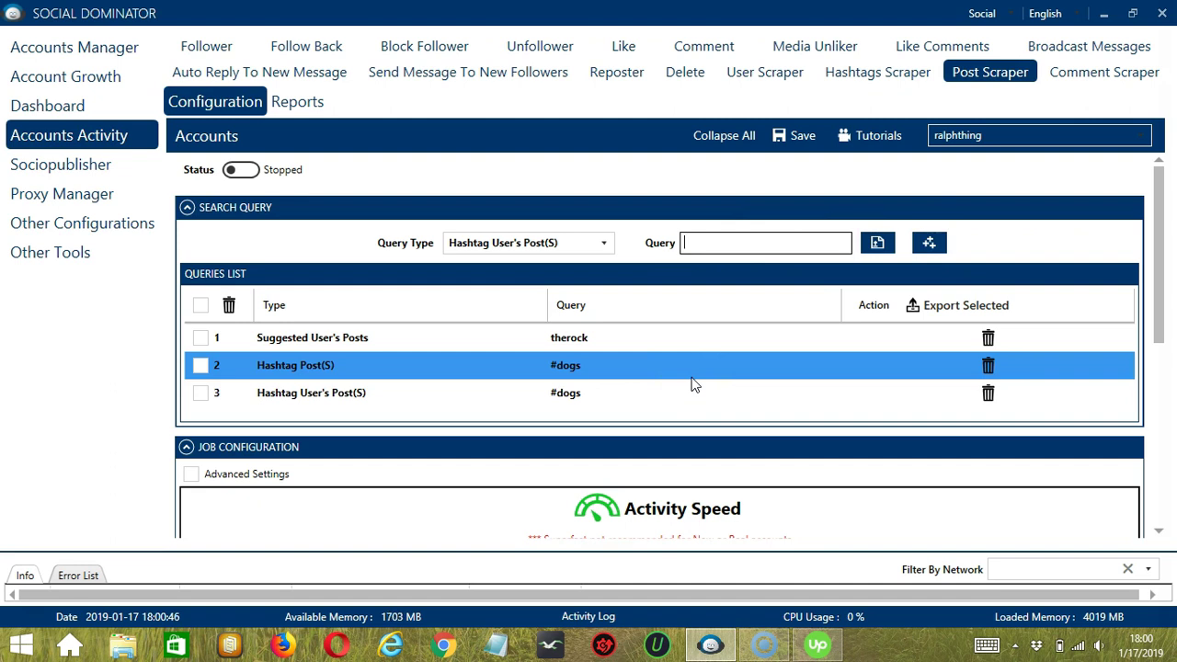
# - Add a Someone's Followers Post(S) query for "therock" to the queries list
pyautogui.click(605, 241)
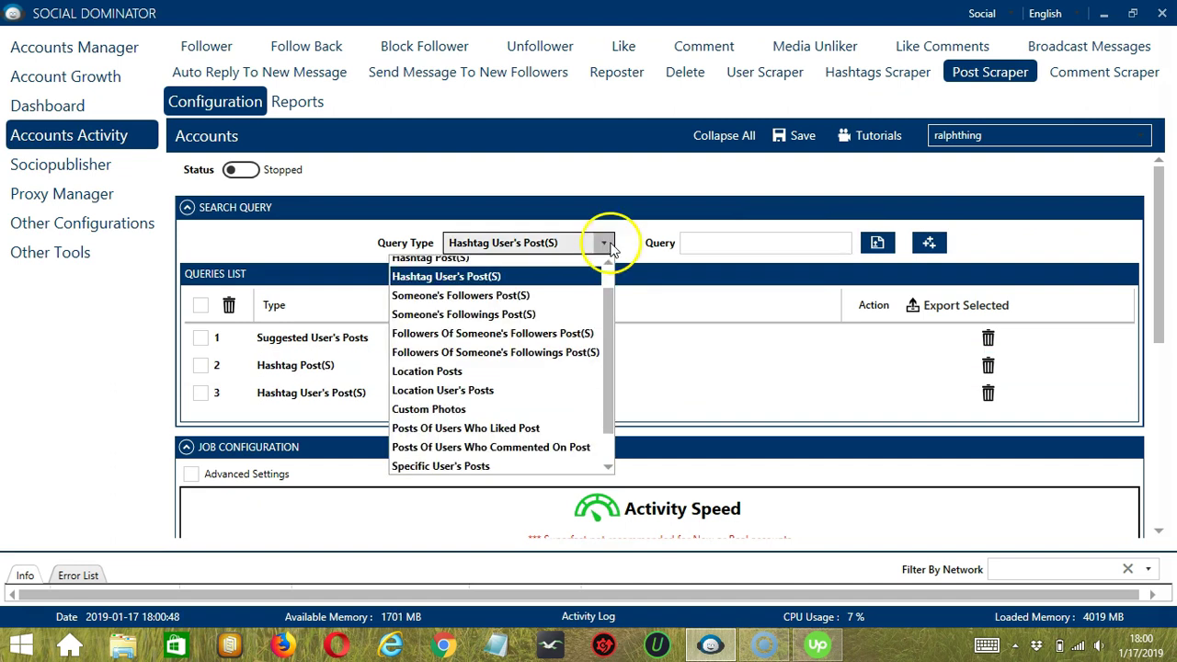
pyautogui.click(538, 305)
pyautogui.click(801, 245)
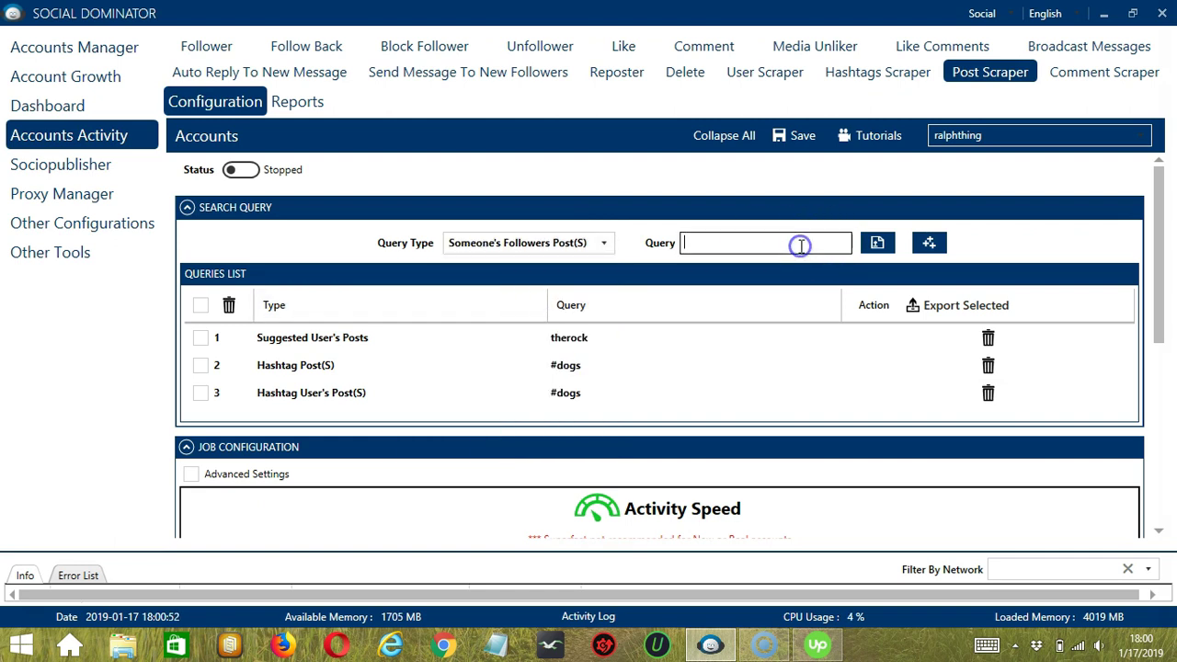
pyautogui.write('therock')
pyautogui.click(930, 245)
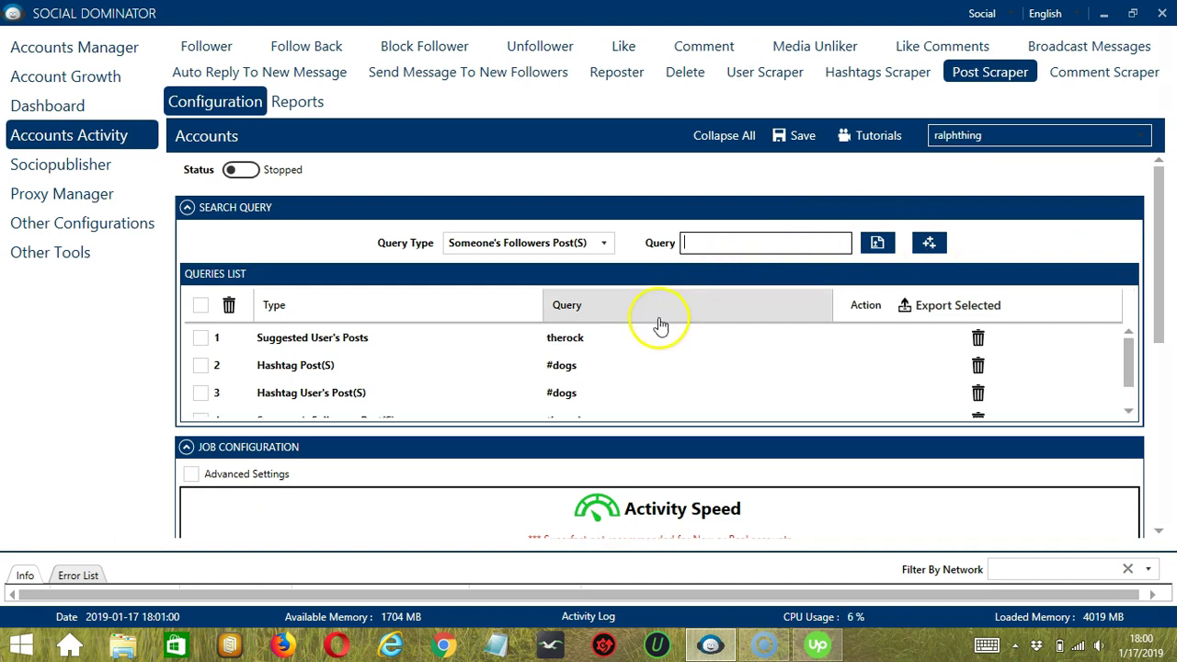
# - Add a Someone's Followings Post(S) query for "therock" to the queries list
pyautogui.click(603, 243)
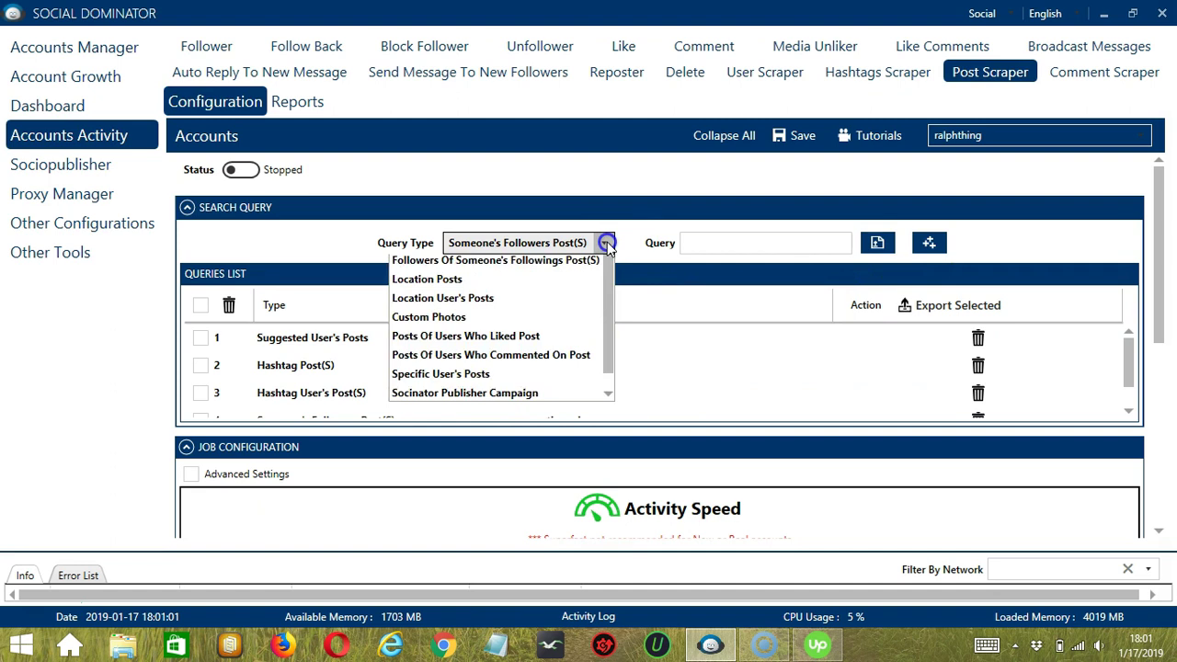
pyautogui.click(538, 308)
pyautogui.click(760, 244)
pyautogui.write('therock')
pyautogui.click(933, 245)
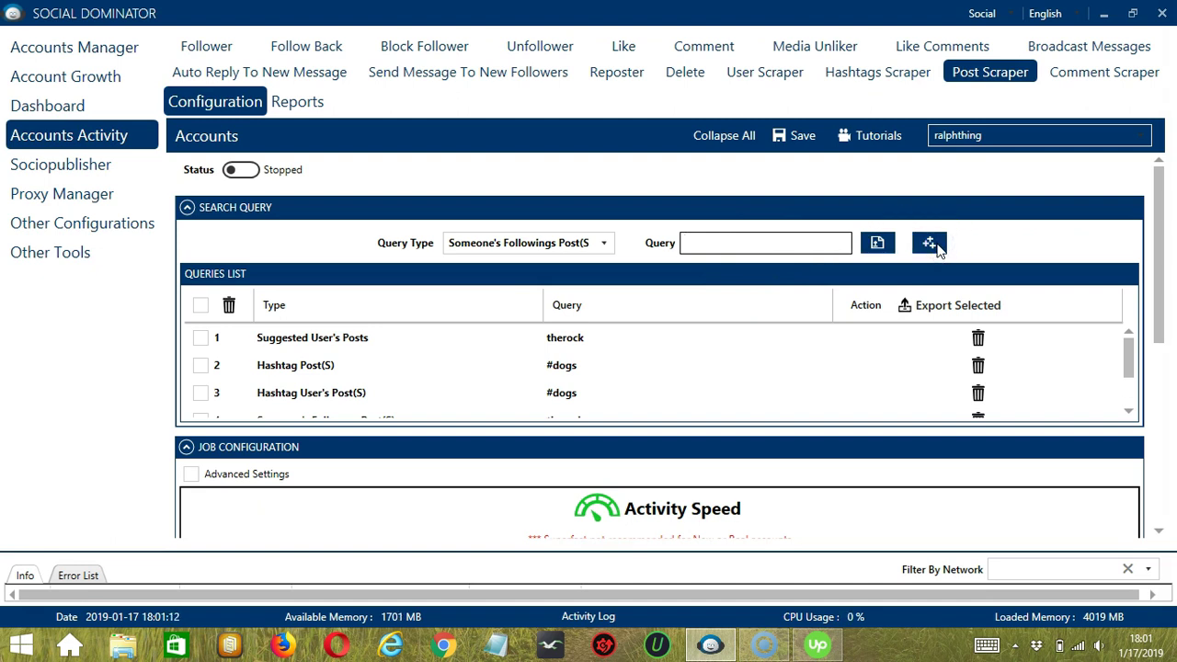
# - Add a Followers Of Someone's Followers Post(S) query for "therock" to the queries list
pyautogui.click(604, 243)
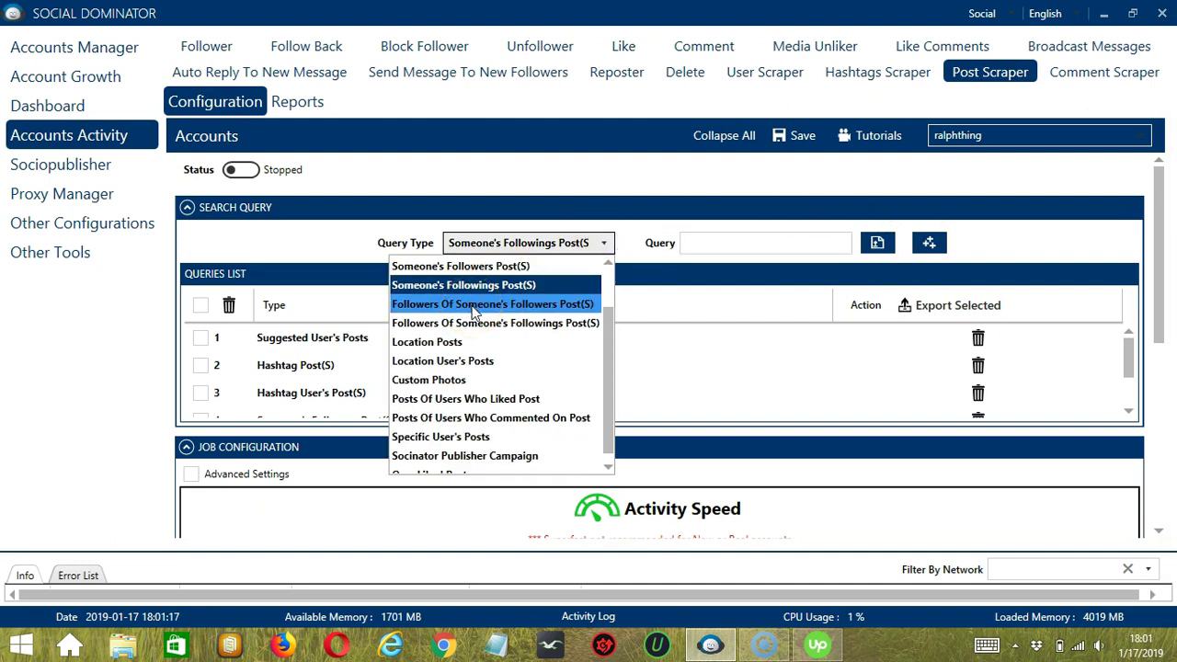
pyautogui.click(475, 311)
pyautogui.click(761, 242)
pyautogui.write('therock')
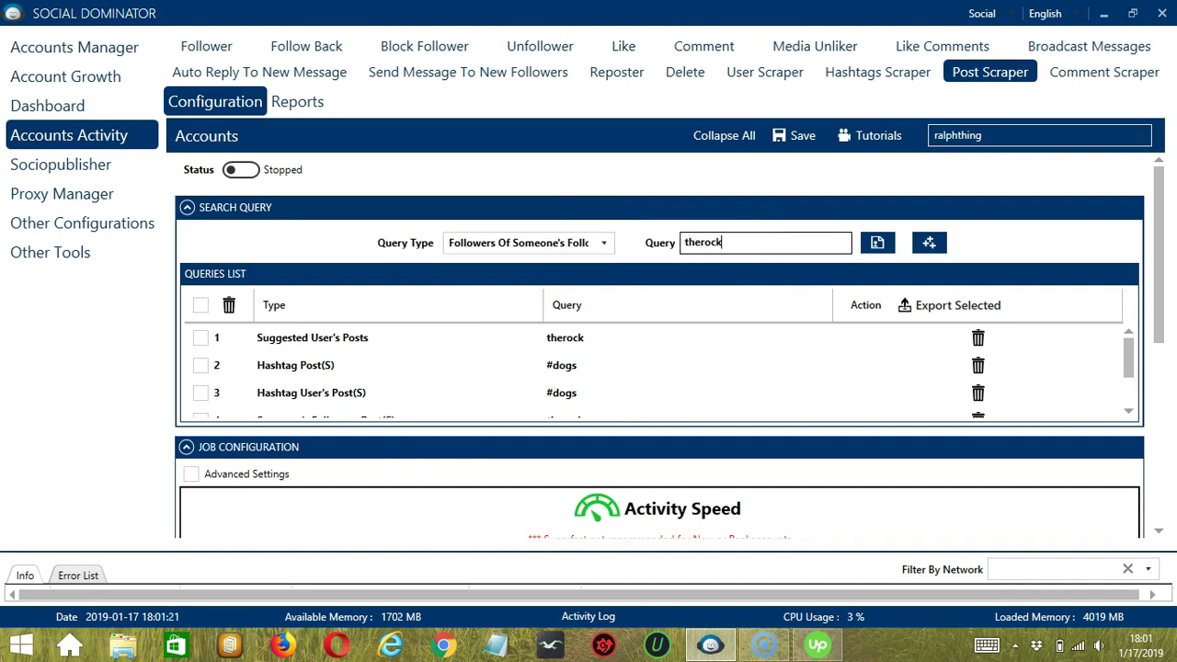
pyautogui.click(929, 242)
# - Add a Followers Of Someone's Followings Post(S) query for "therock" to the queries list
pyautogui.click(528, 243)
pyautogui.click(509, 321)
pyautogui.click(737, 247)
pyautogui.write('t')
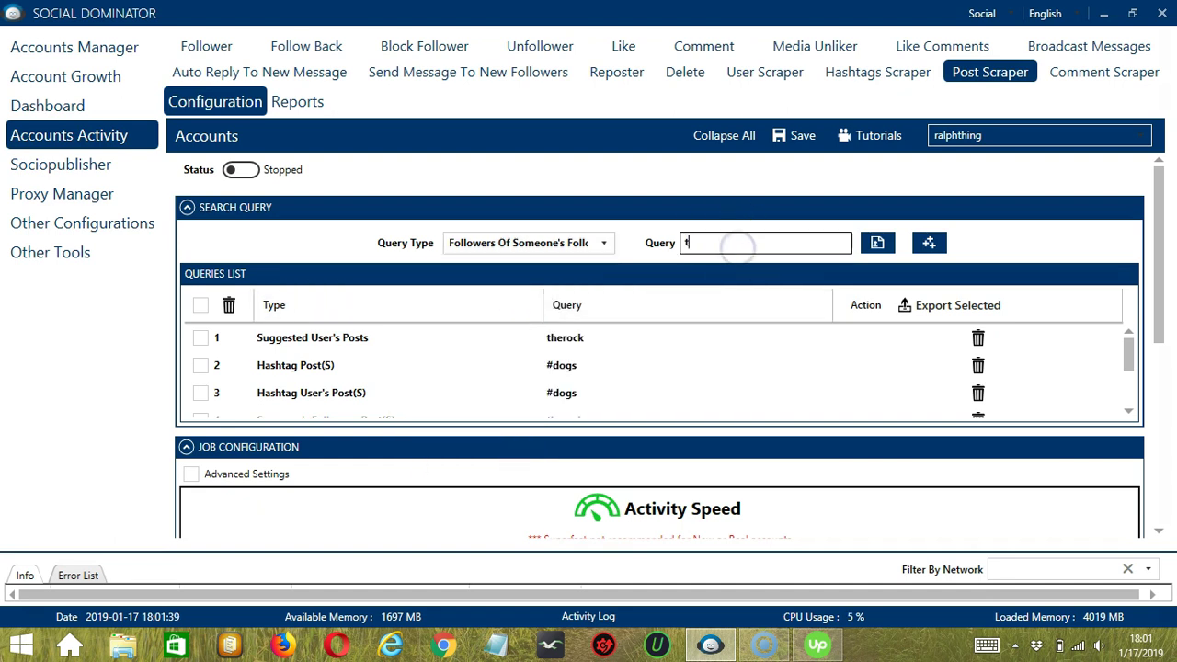
pyautogui.write('herock')
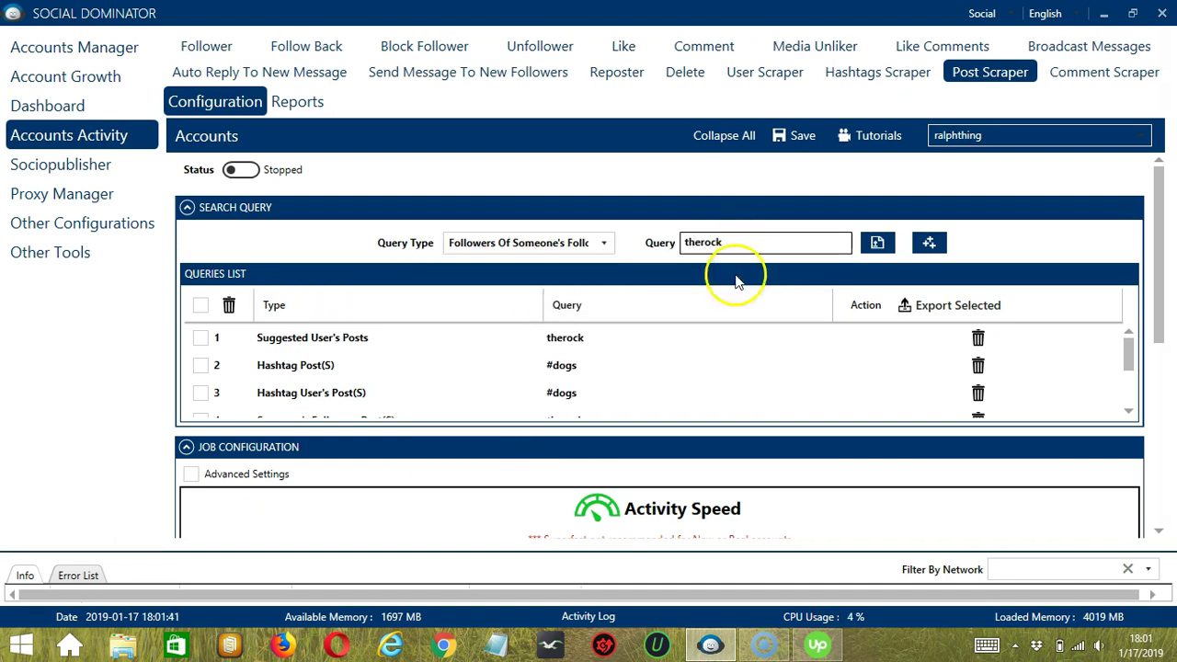
pyautogui.click(929, 242)
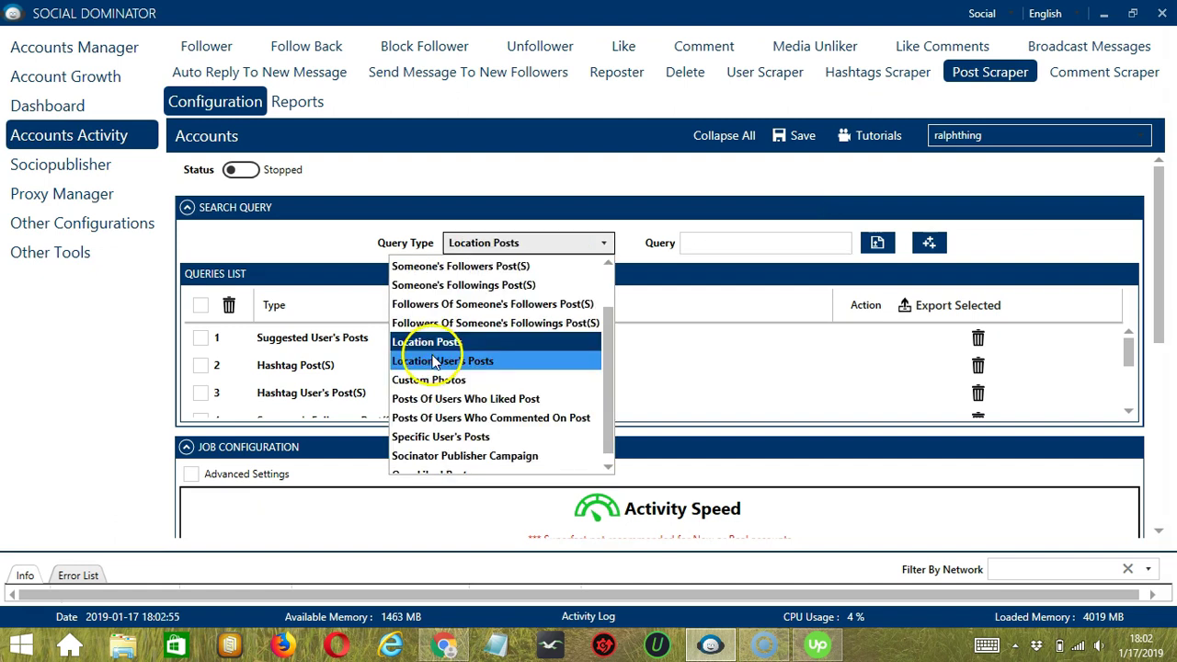
# - Set the query type to Location Posts, and in Chrome search Instagram for "tokyo dis" and open the Tokyo Disneyland location page
pyautogui.click(442, 343)
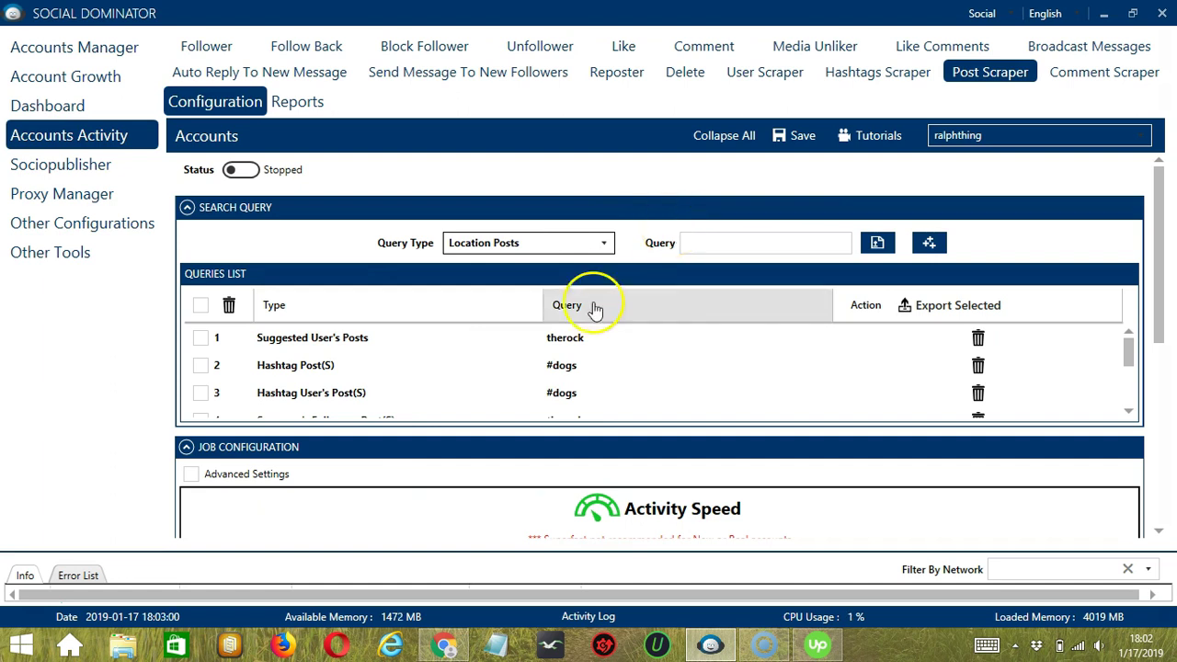
pyautogui.click(445, 646)
pyautogui.click(583, 123)
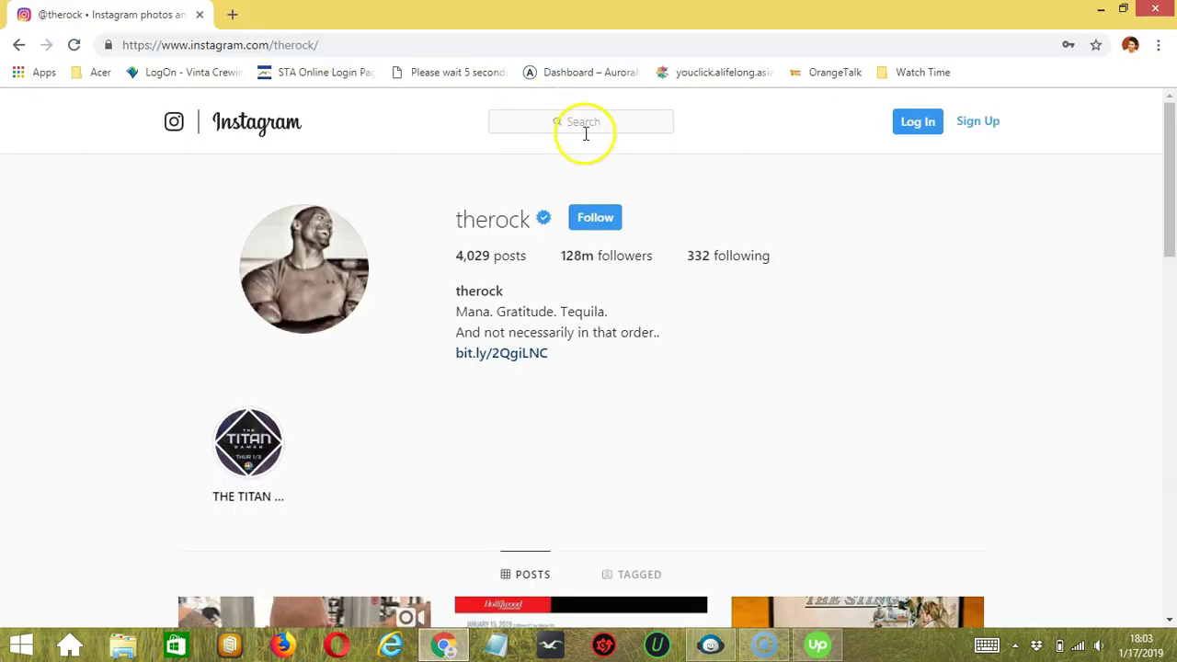
pyautogui.write('to')
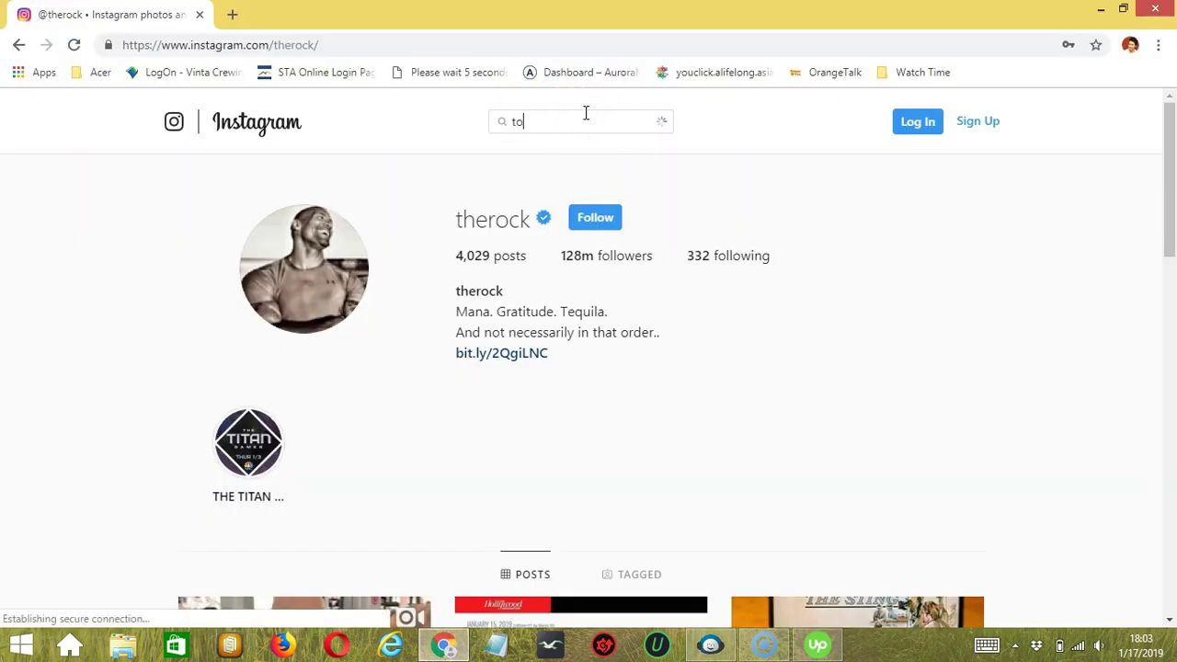
pyautogui.write('kyo d')
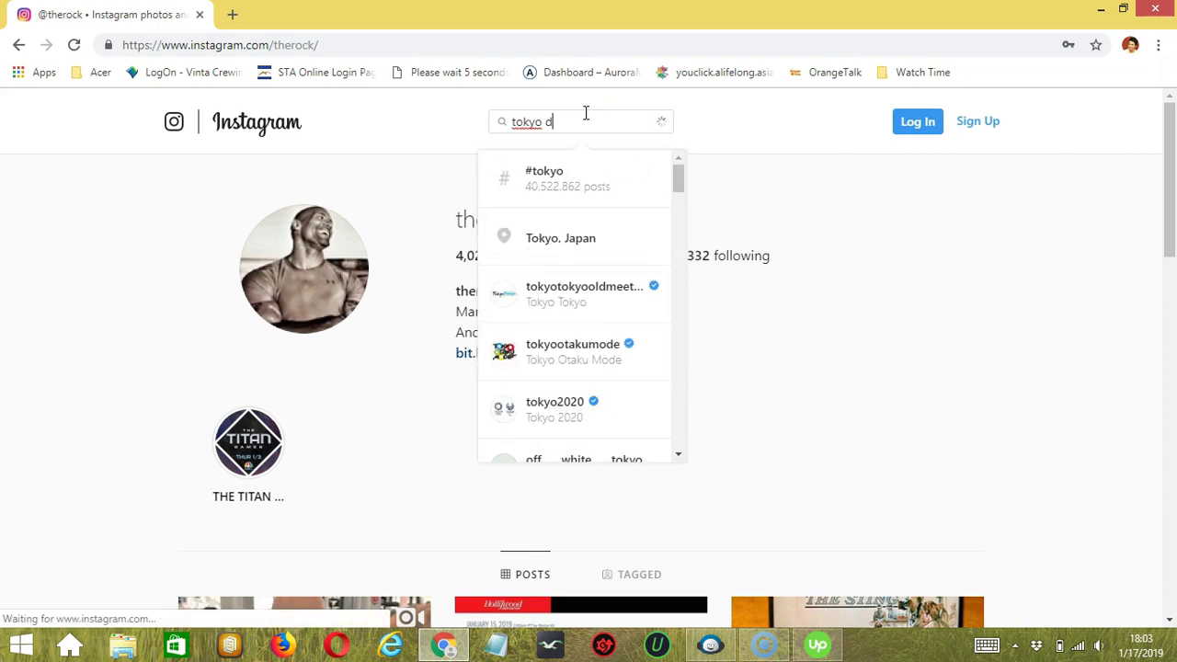
pyautogui.write('is')
pyautogui.click(586, 239)
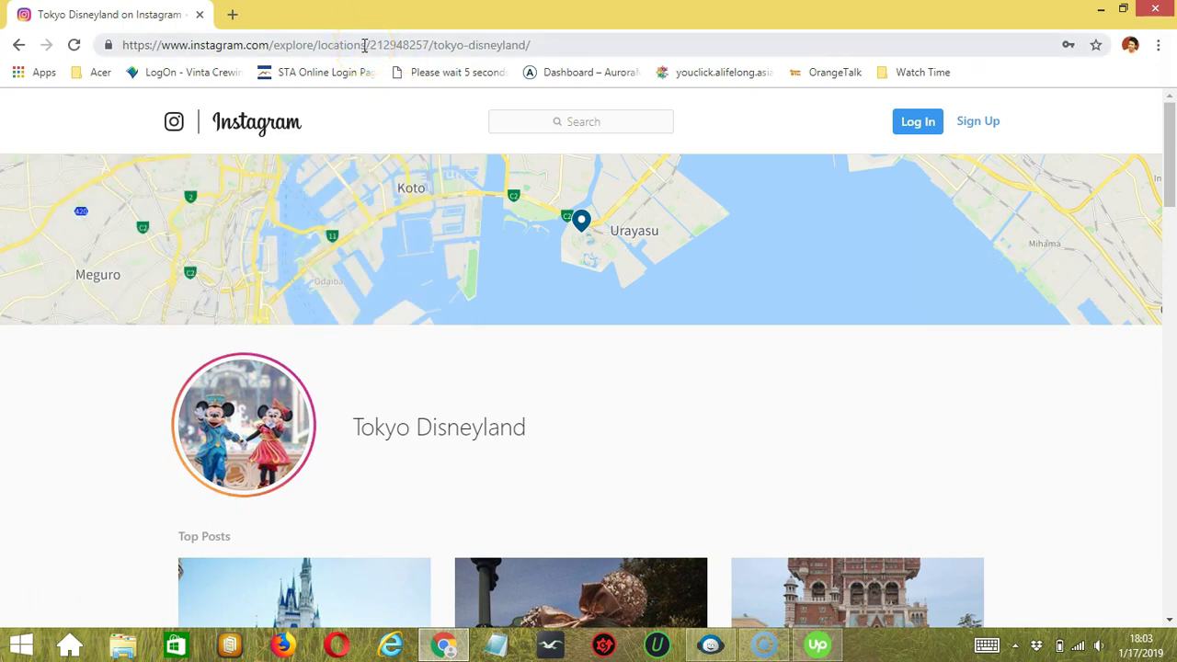
# - Take the location ID from the Tokyo Disneyland page address and, in Social Dominator, add a Location Posts query for 212948257
pyautogui.click(365, 46)
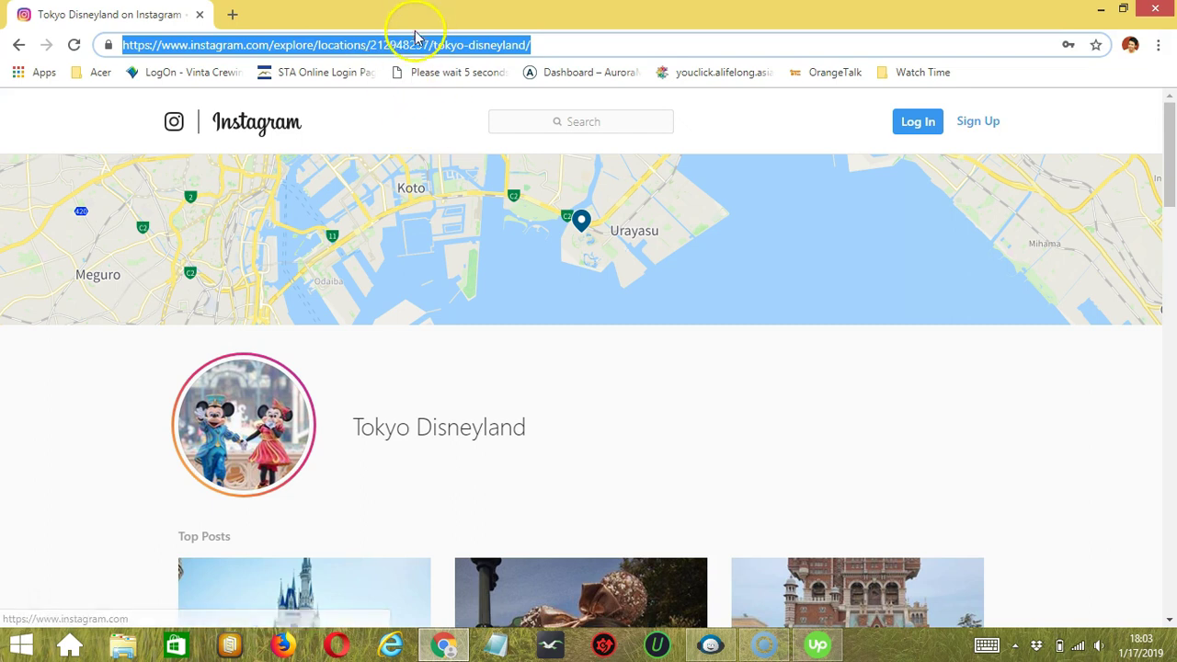
pyautogui.doubleClick(411, 45)
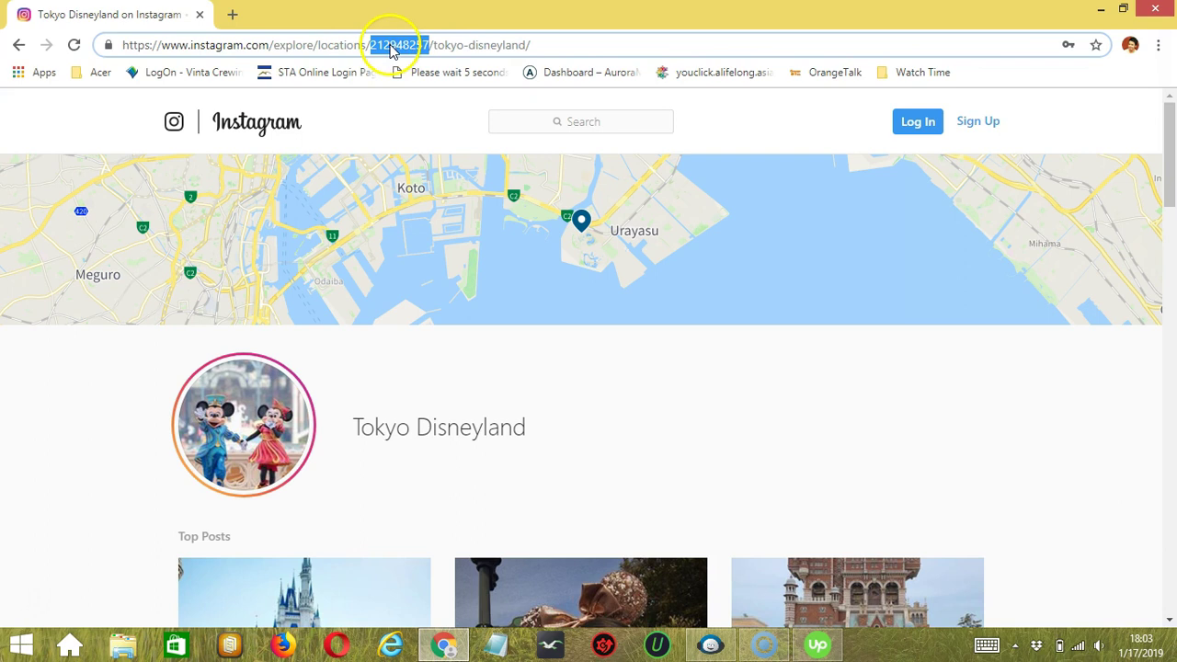
pyautogui.click(710, 645)
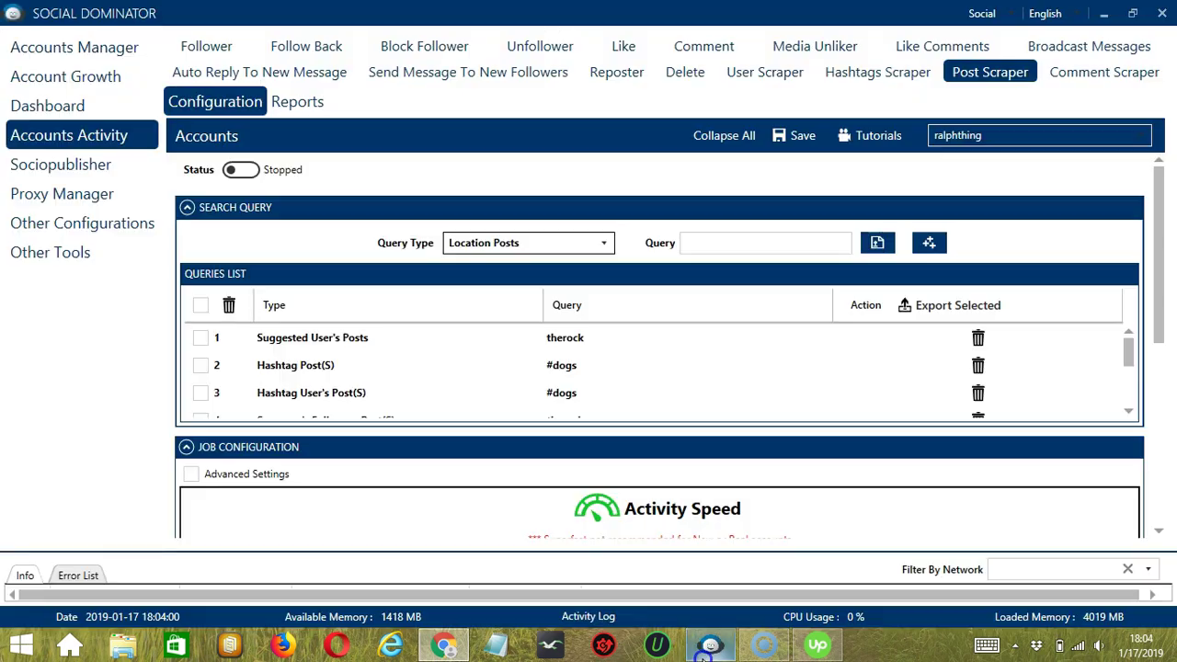
pyautogui.click(778, 242)
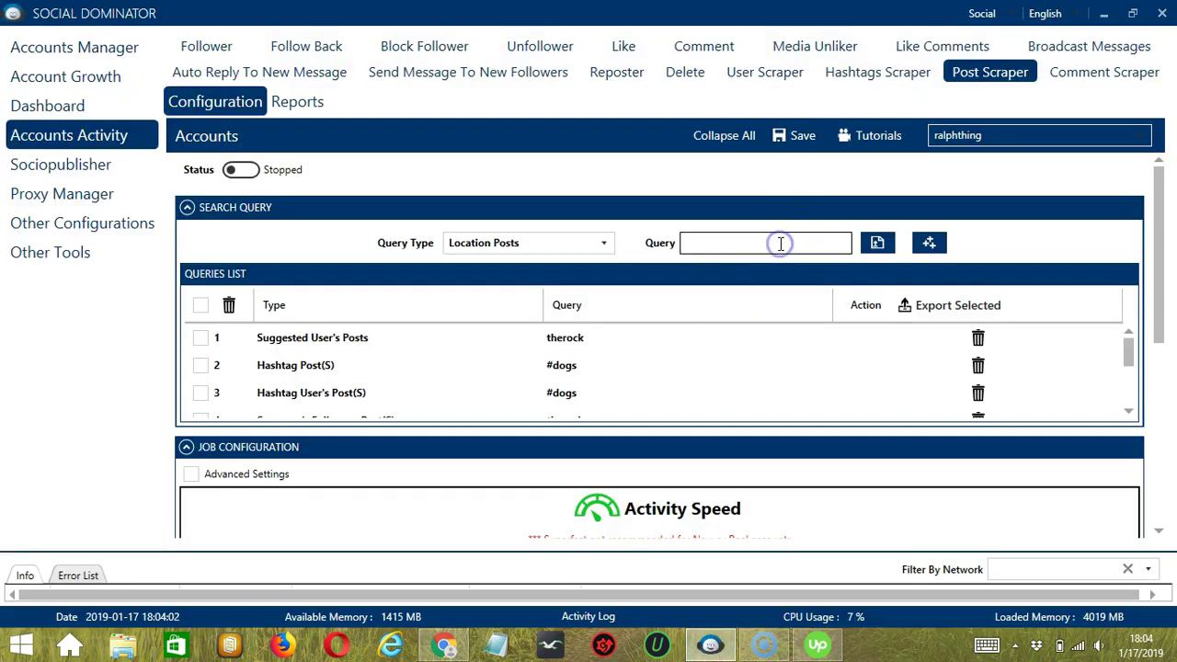
pyautogui.write('212948257')
pyautogui.click(929, 243)
pyautogui.click(632, 347)
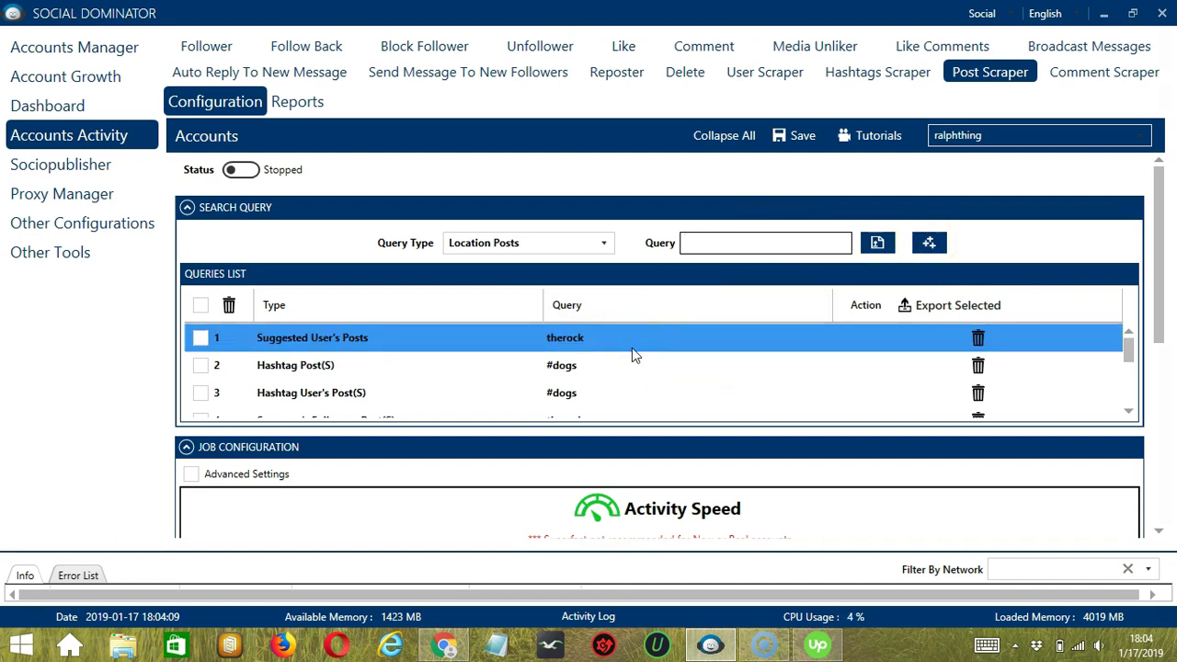
# - Add a Location User's Posts query for 212948257 to the queries list
pyautogui.click(603, 241)
pyautogui.click(457, 350)
pyautogui.click(725, 248)
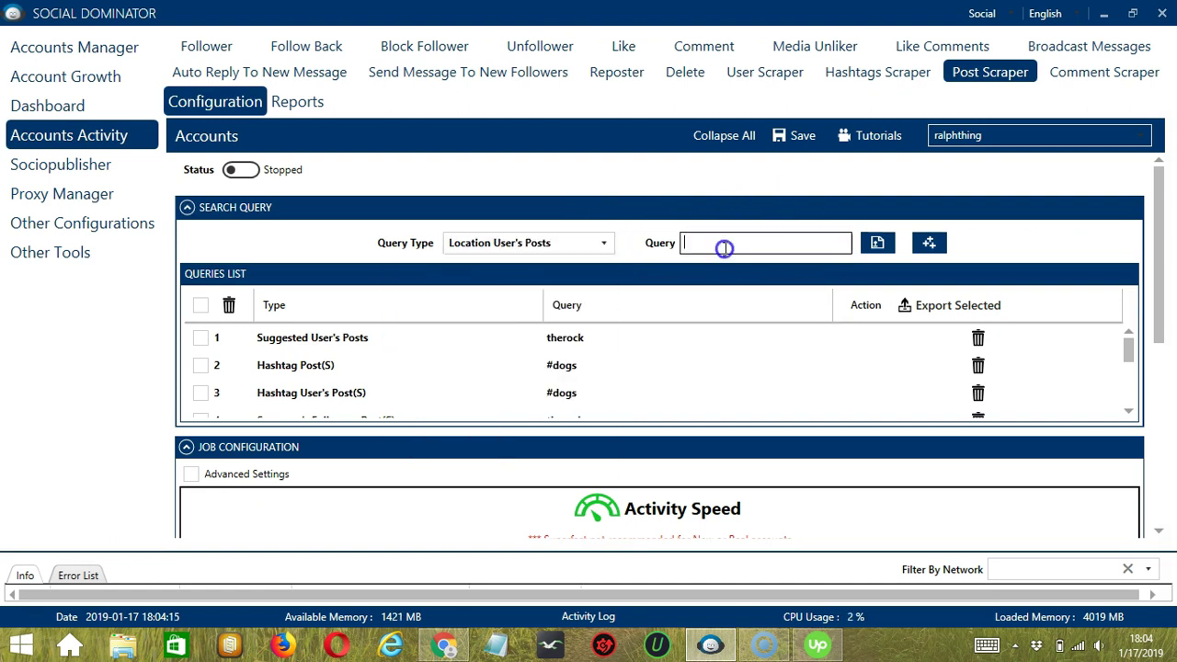
pyautogui.write('212948257')
pyautogui.click(935, 242)
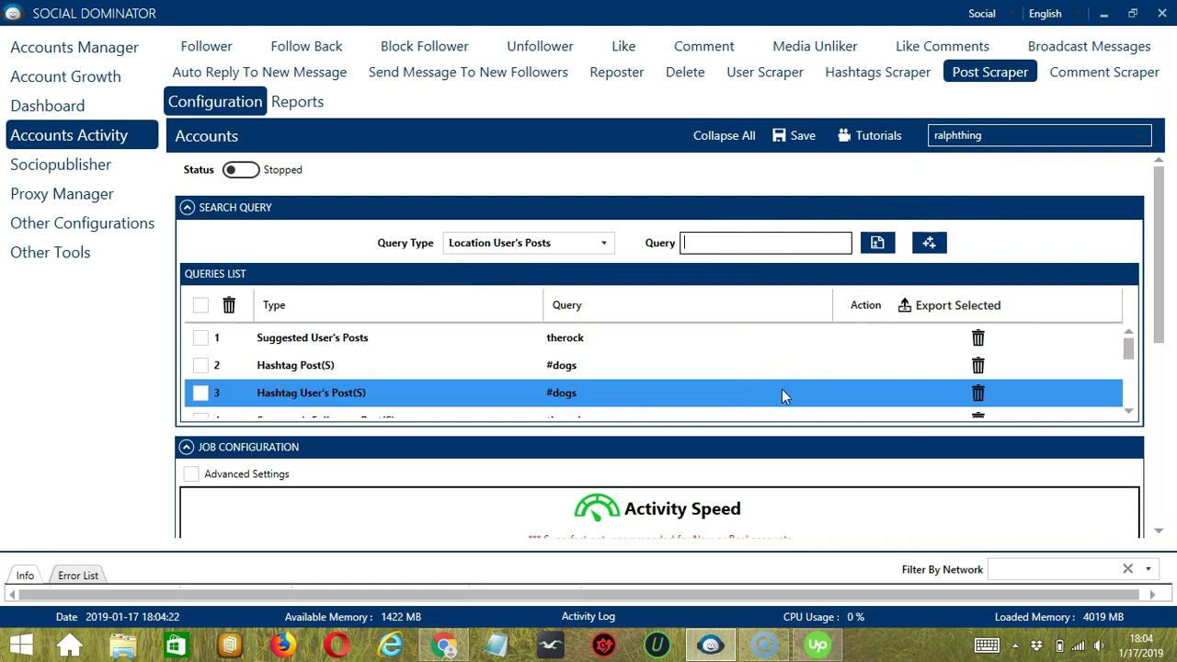
# - Set the query type to Custom Photos, and in Chrome open the first top post of Tokyo Disneyland and copy its URL
pyautogui.click(476, 240)
pyautogui.click(458, 376)
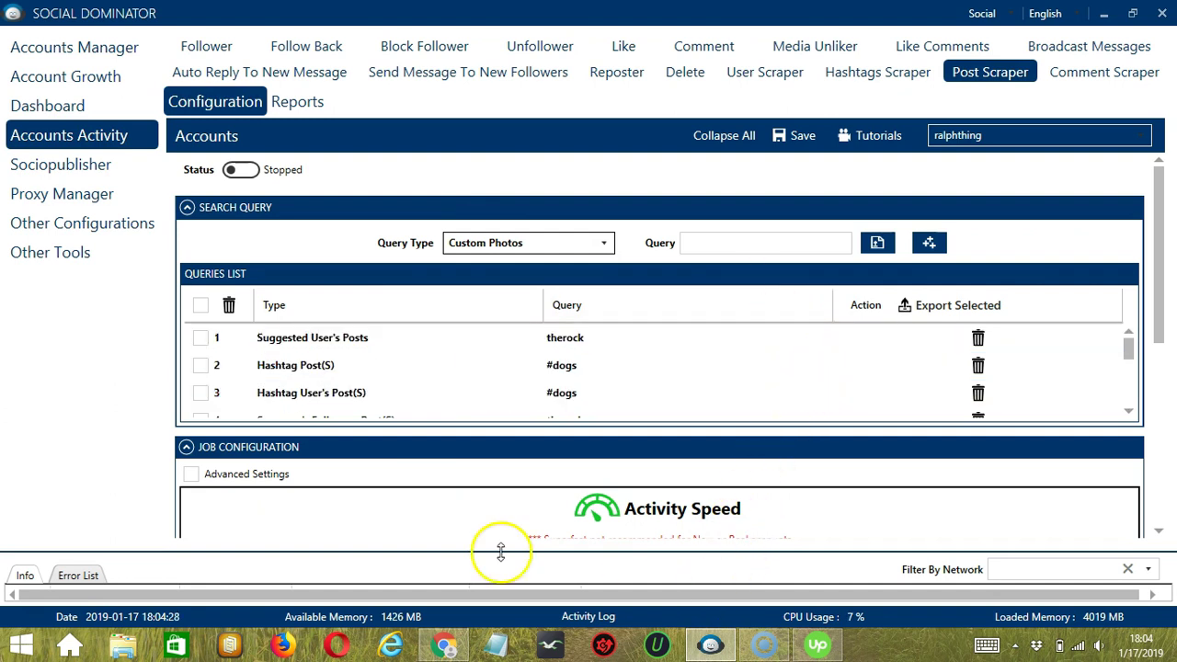
pyautogui.click(445, 645)
pyautogui.scroll(-4, 429, 416)
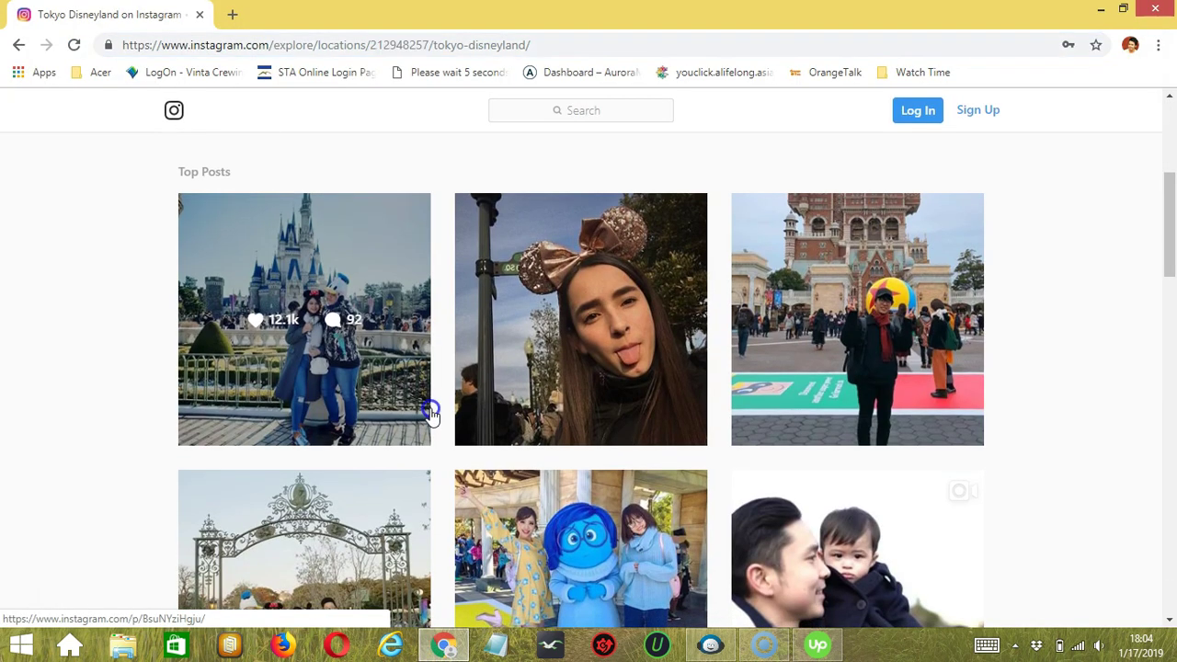
pyautogui.click(429, 417)
pyautogui.click(334, 45)
pyautogui.hotkey('ctrl', 'c')
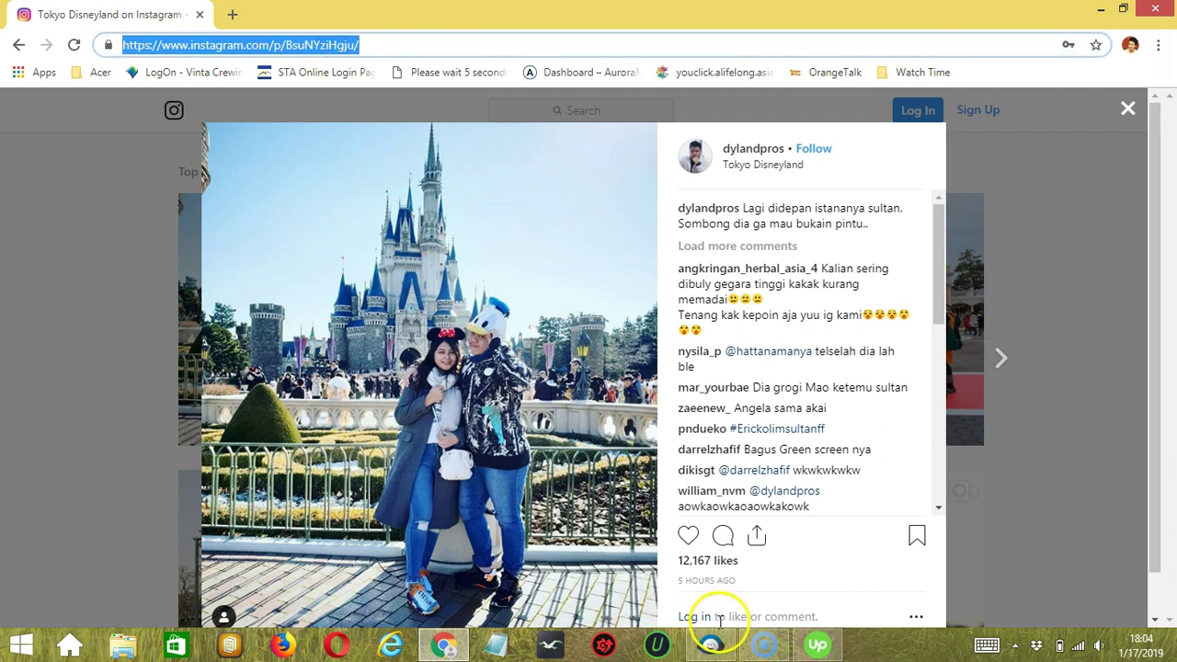
# - In Social Dominator, add a Custom Photos query with the copied Instagram post URL
pyautogui.click(710, 646)
pyautogui.click(798, 237)
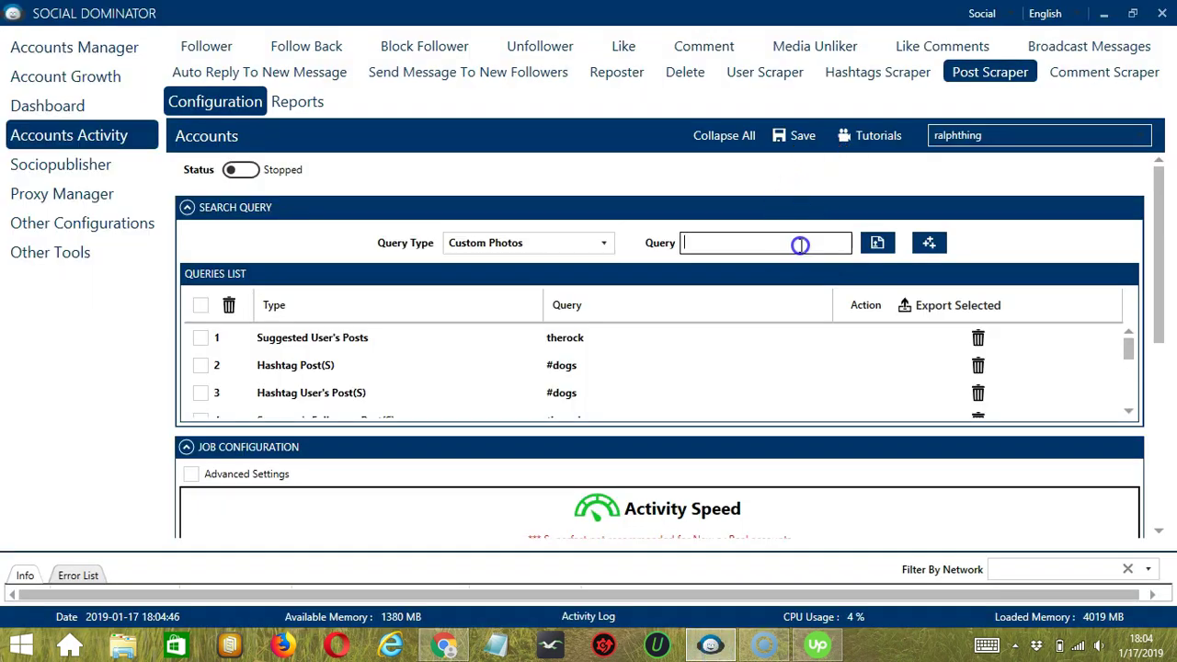
pyautogui.hotkey('ctrl', 'v')
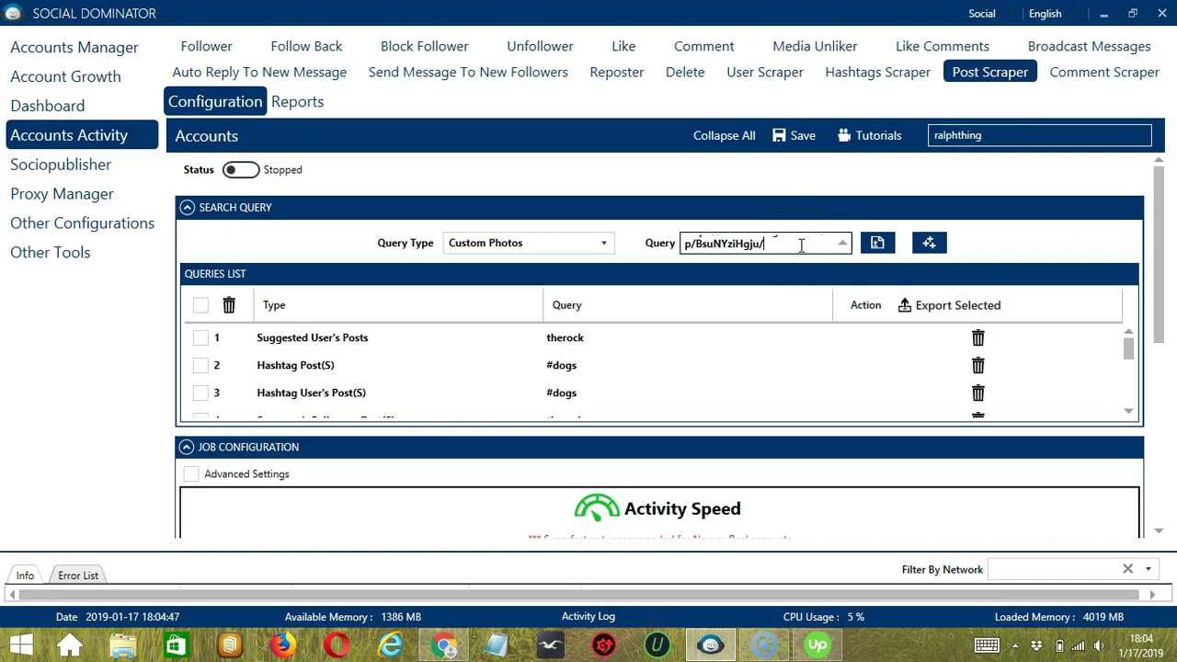
pyautogui.click(931, 242)
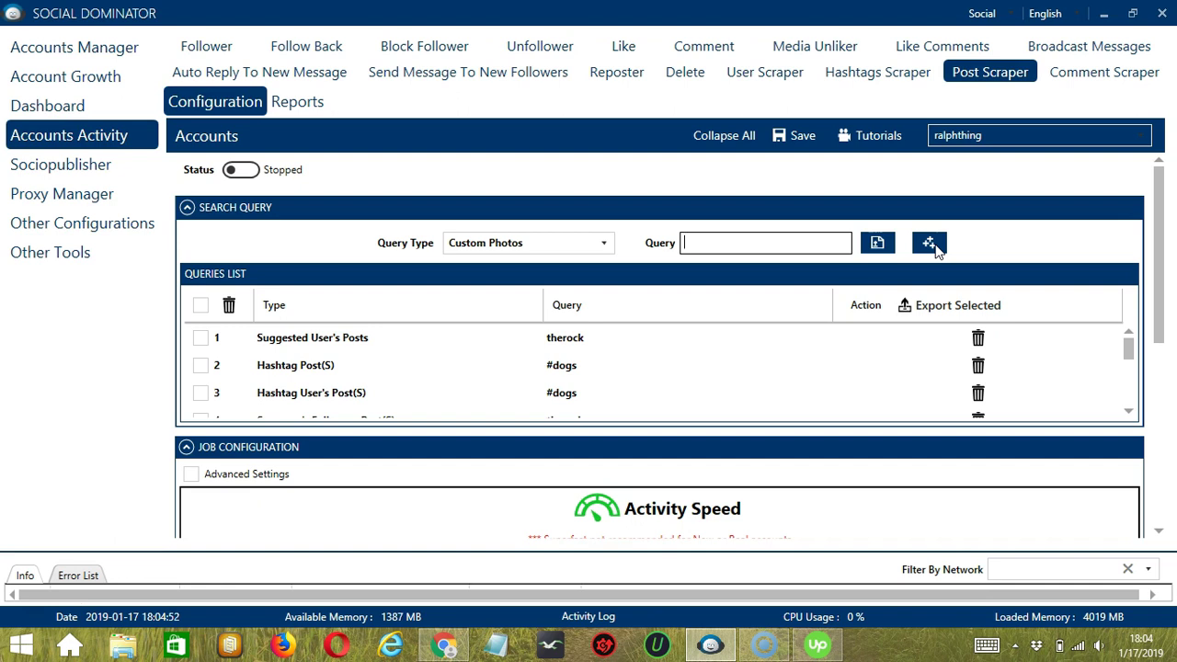
# - Add a Posts Of Users Who Liked Post query using the same copied post URL
pyautogui.click(593, 243)
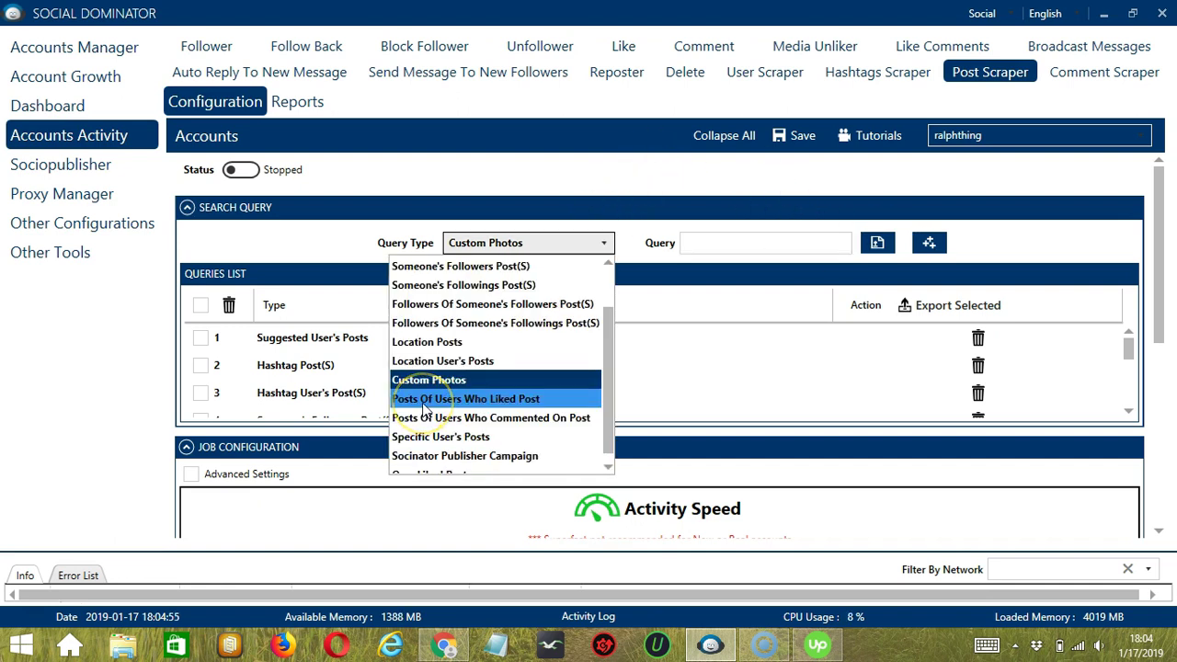
pyautogui.click(421, 401)
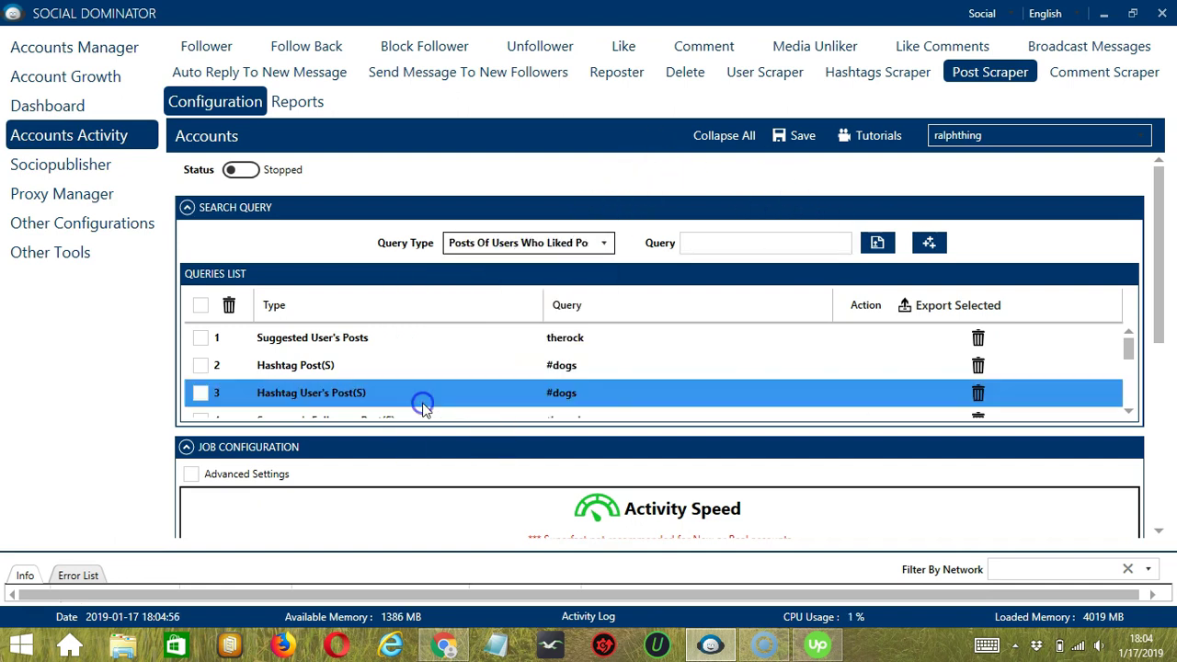
pyautogui.click(715, 241)
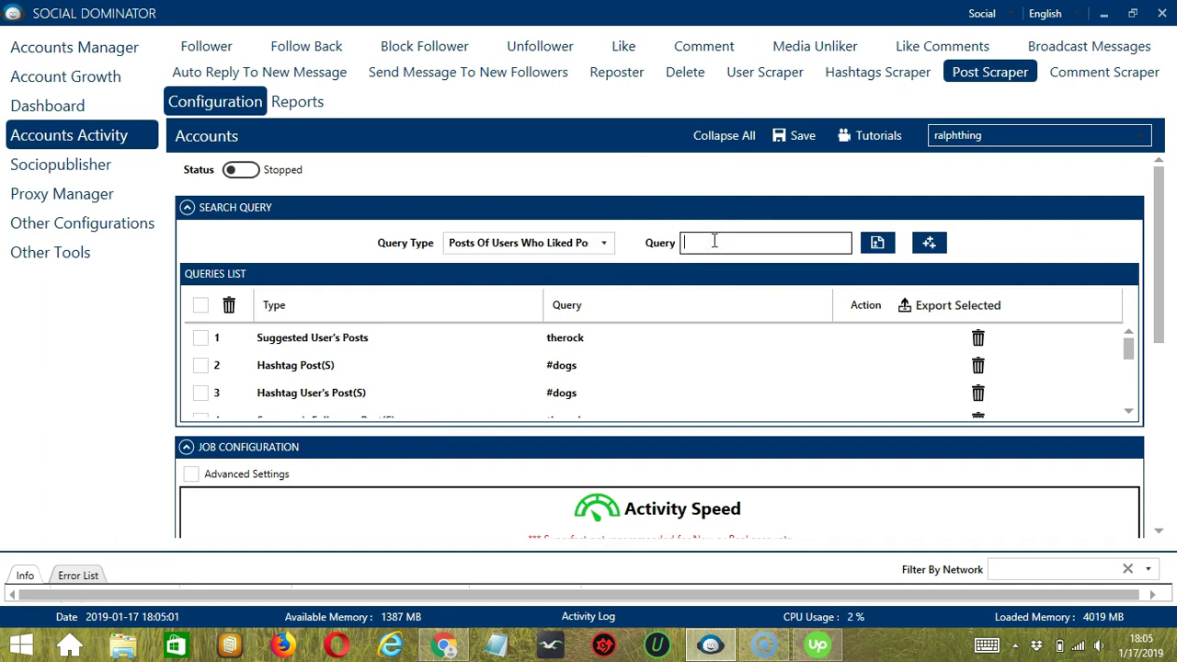
pyautogui.hotkey('ctrl', 'v')
pyautogui.click(1058, 247)
pyautogui.click(929, 243)
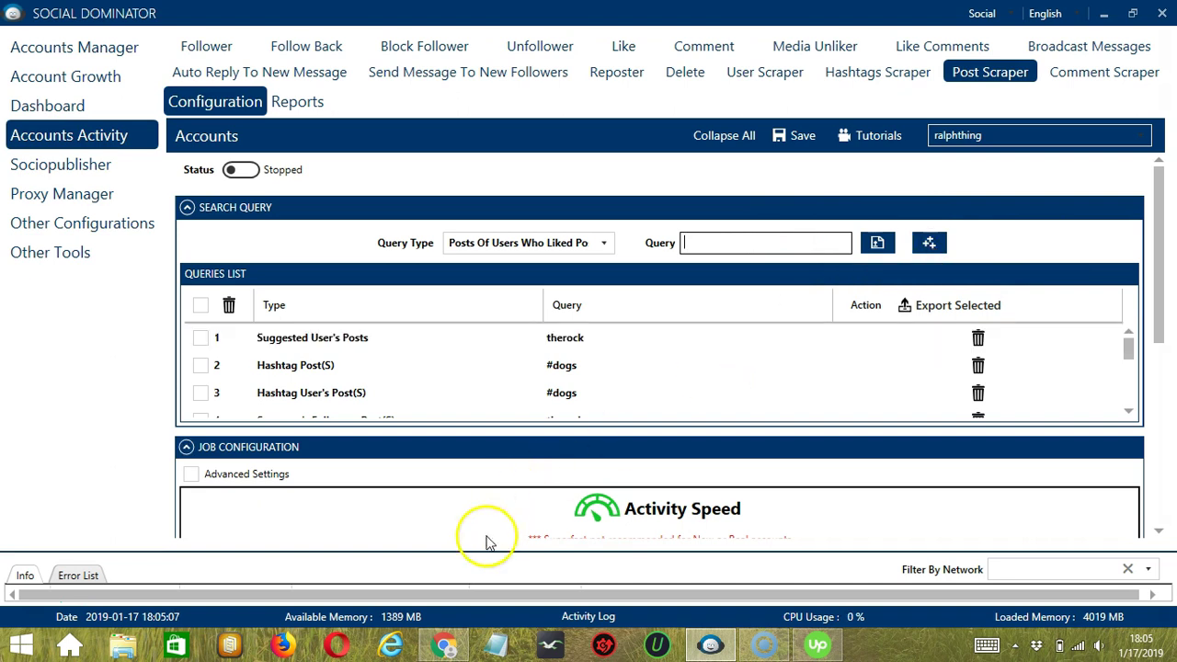
# - Review the Instagram post in Chrome, and in Social Dominator add a Posts Of Users Who Commented On Post query with its URL
pyautogui.moveTo(444, 646)
pyautogui.click(440, 551)
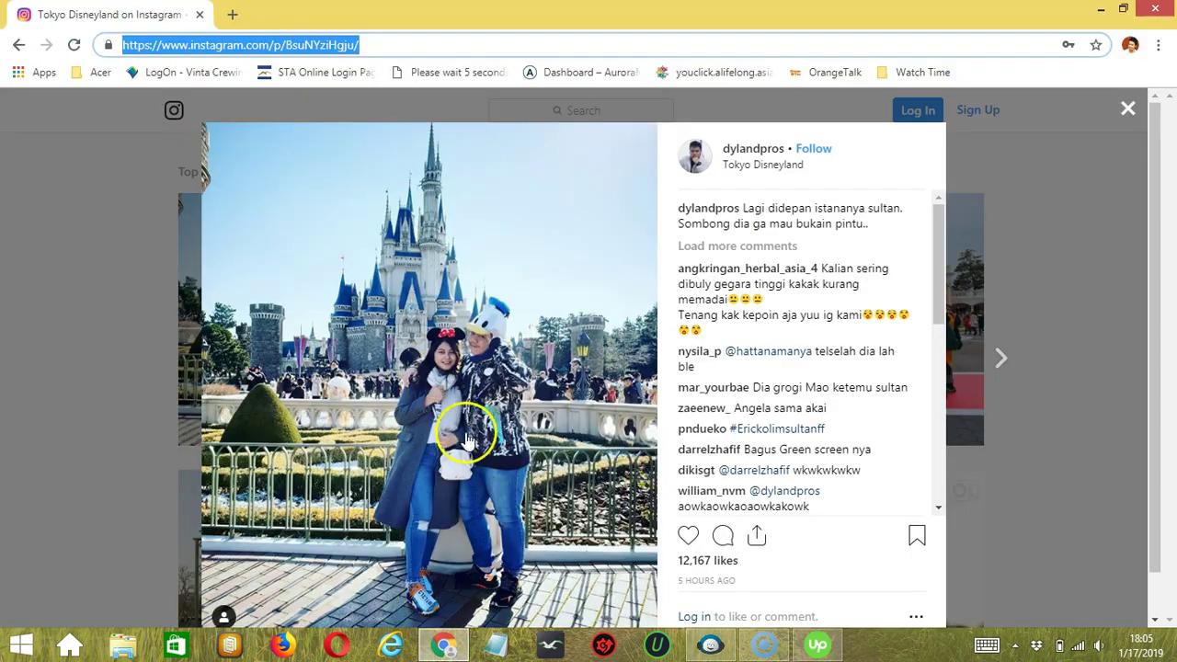
pyautogui.click(708, 648)
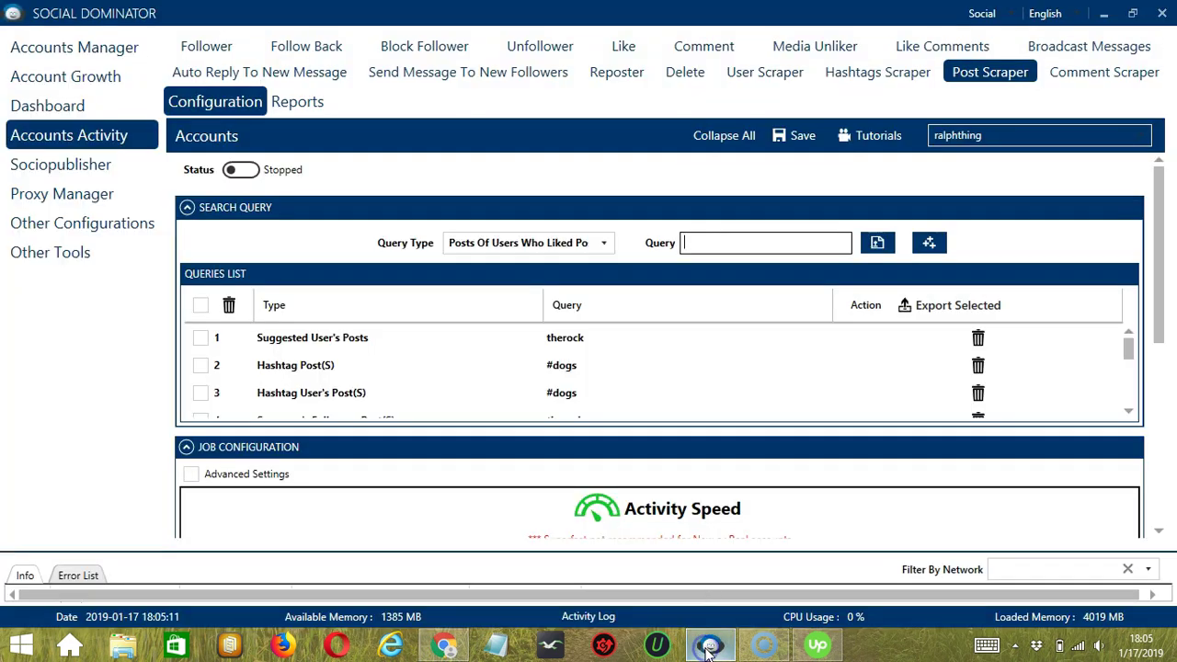
pyautogui.click(547, 242)
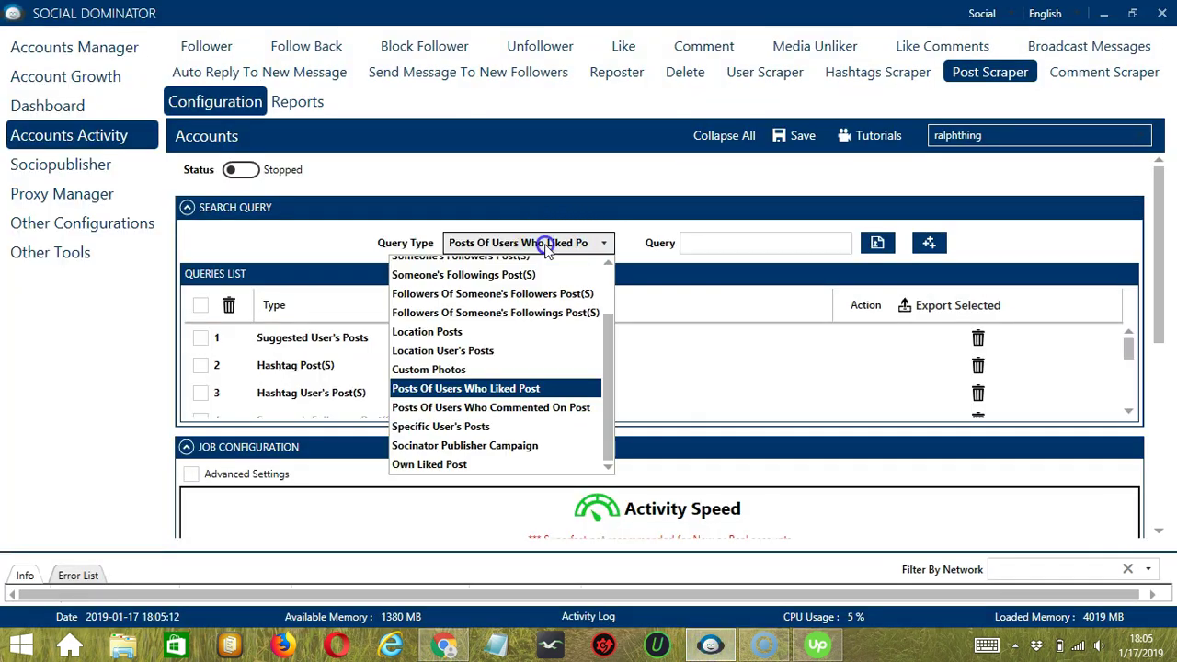
pyautogui.click(485, 419)
pyautogui.click(738, 242)
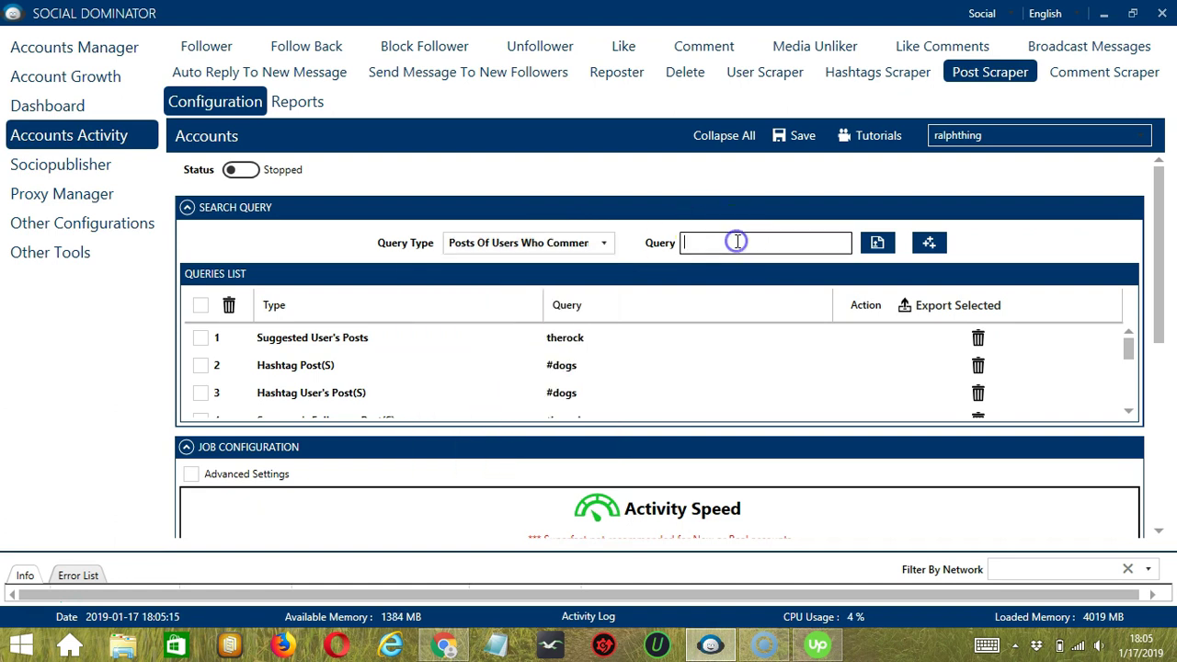
pyautogui.hotkey('ctrl', 'v')
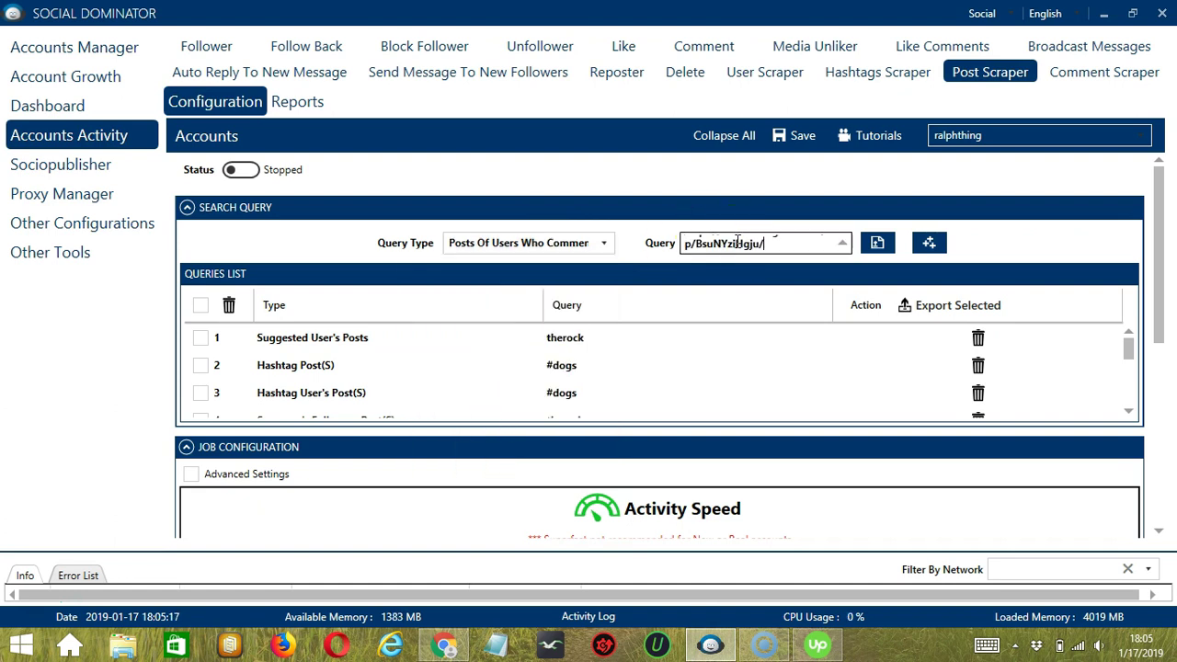
pyautogui.click(929, 243)
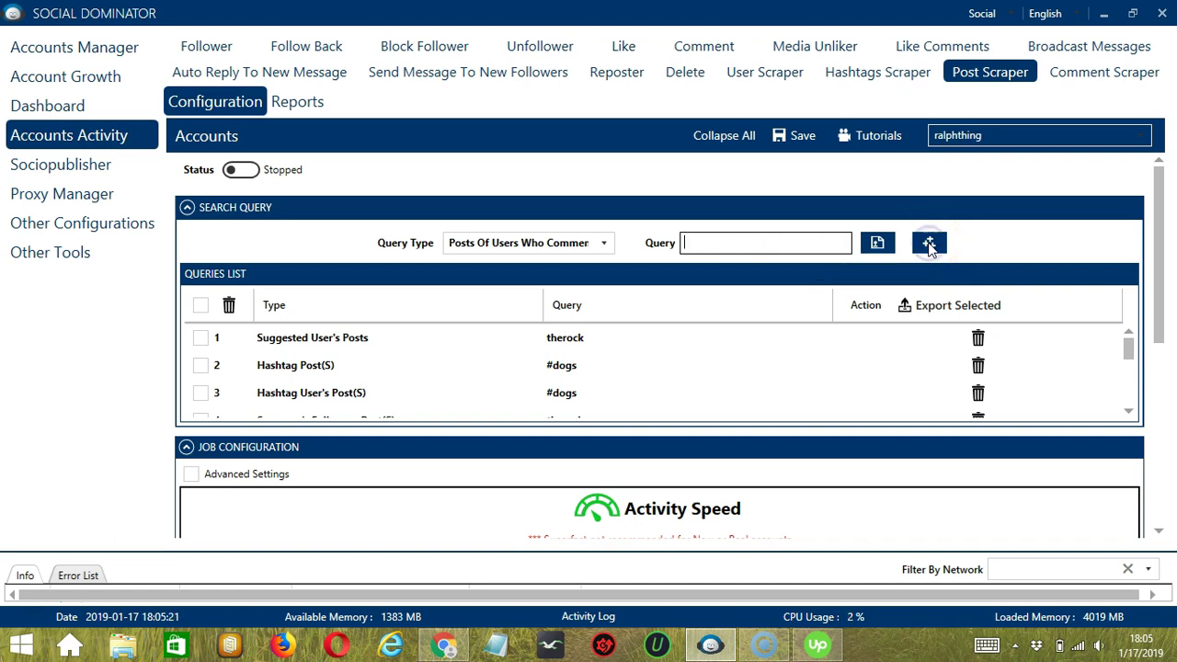
# - Add a Specific User's Posts query for "therock" to the queries list
pyautogui.click(444, 646)
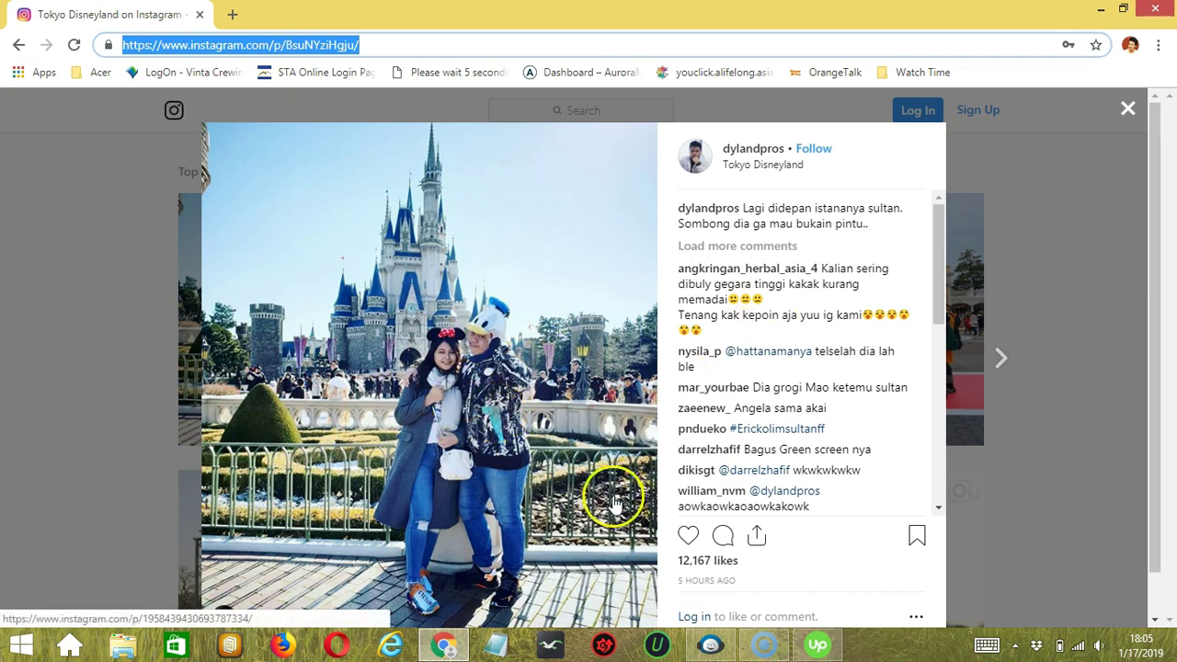
pyautogui.click(710, 647)
pyautogui.click(570, 247)
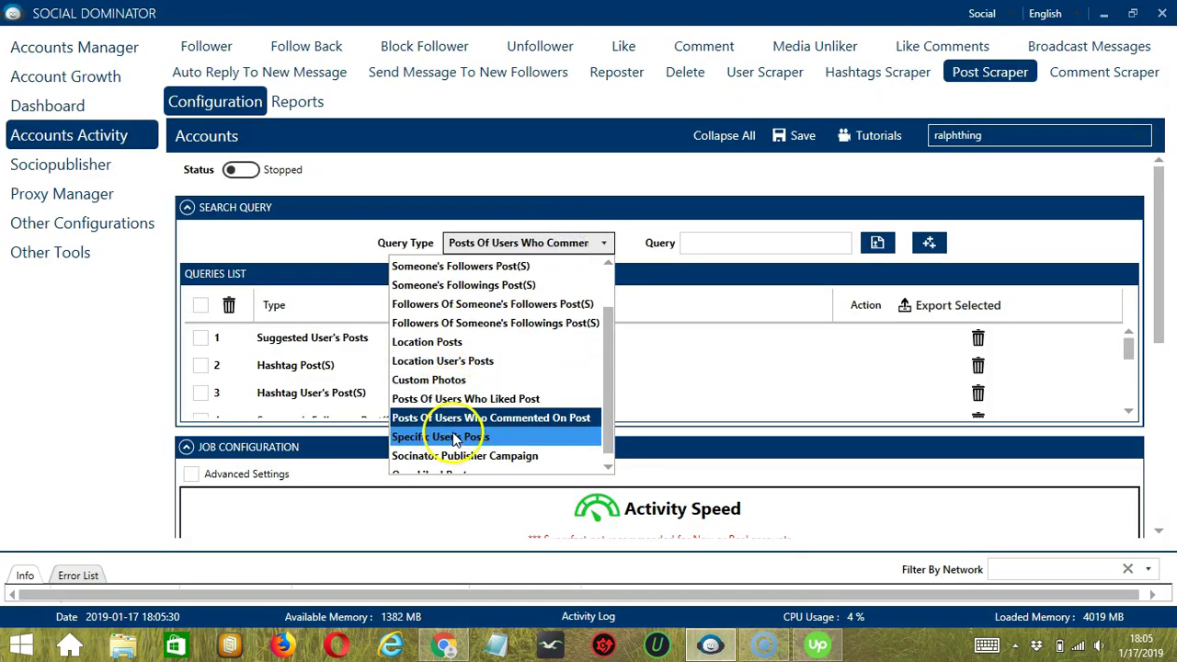
pyautogui.click(460, 439)
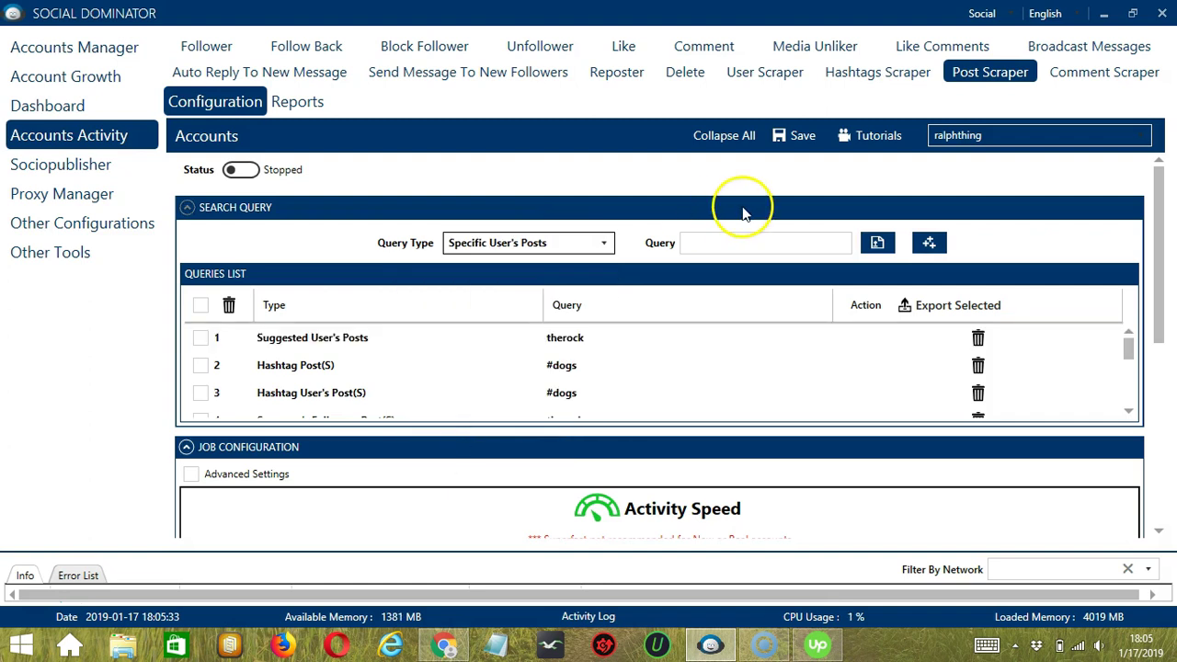
pyautogui.click(741, 239)
pyautogui.write('th')
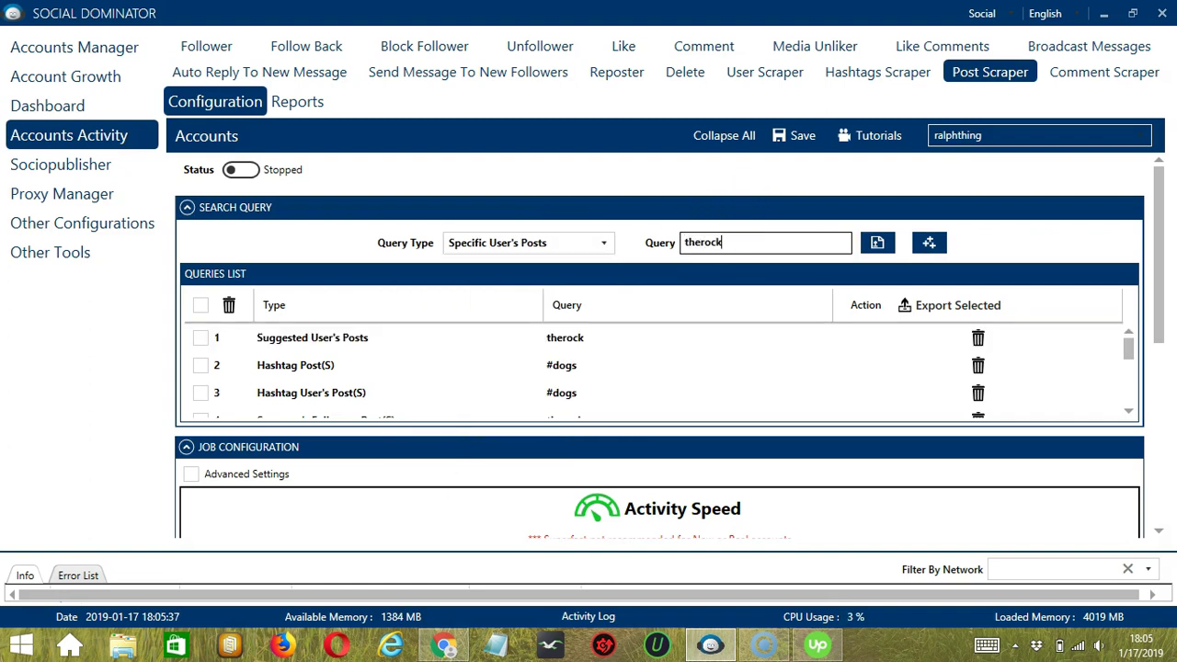
pyautogui.write('erock')
pyautogui.click(929, 243)
# - Set the query type to Socinator Publisher Campaign
pyautogui.click(606, 252)
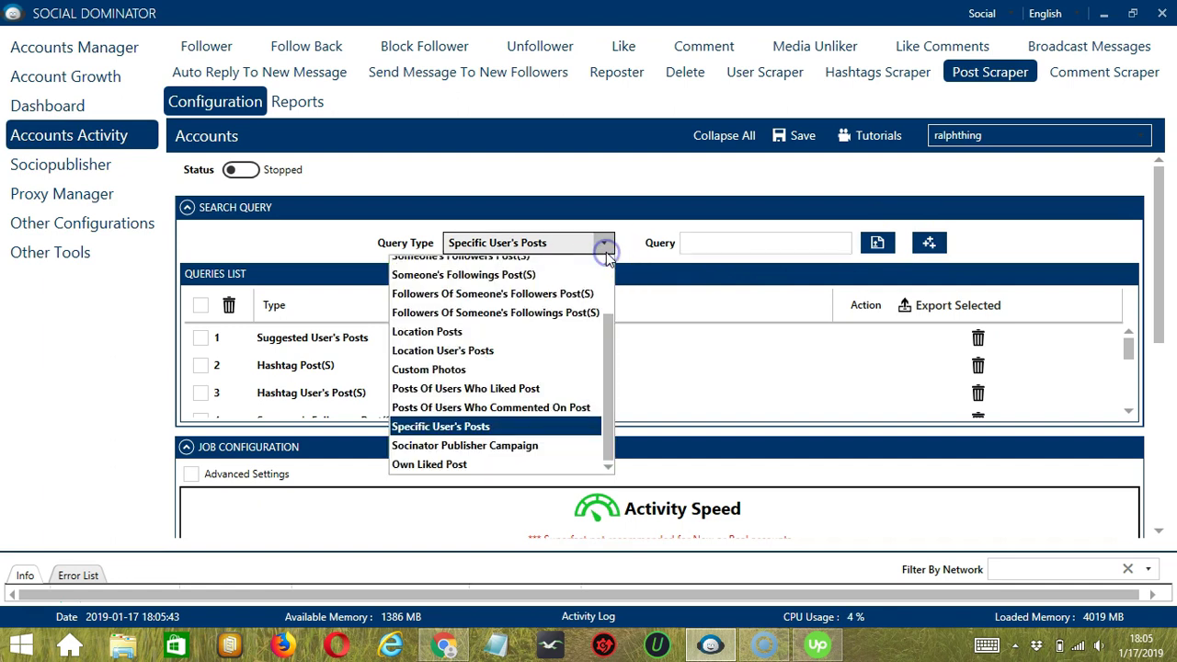
pyautogui.click(460, 447)
pyautogui.click(558, 241)
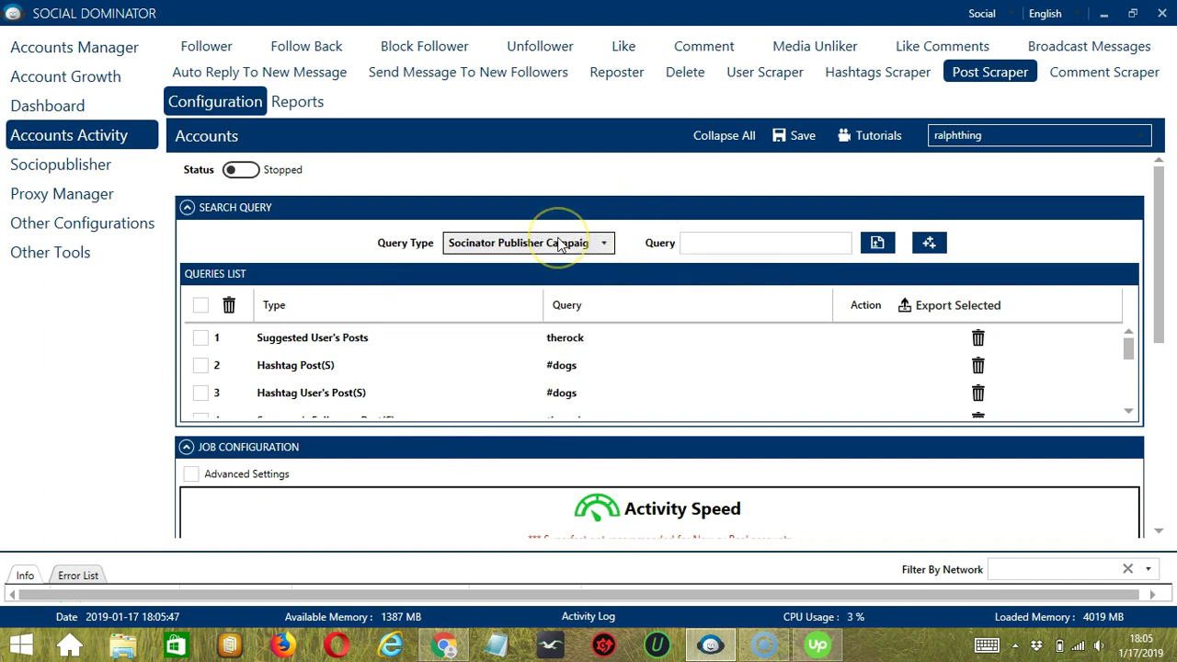
pyautogui.click(618, 242)
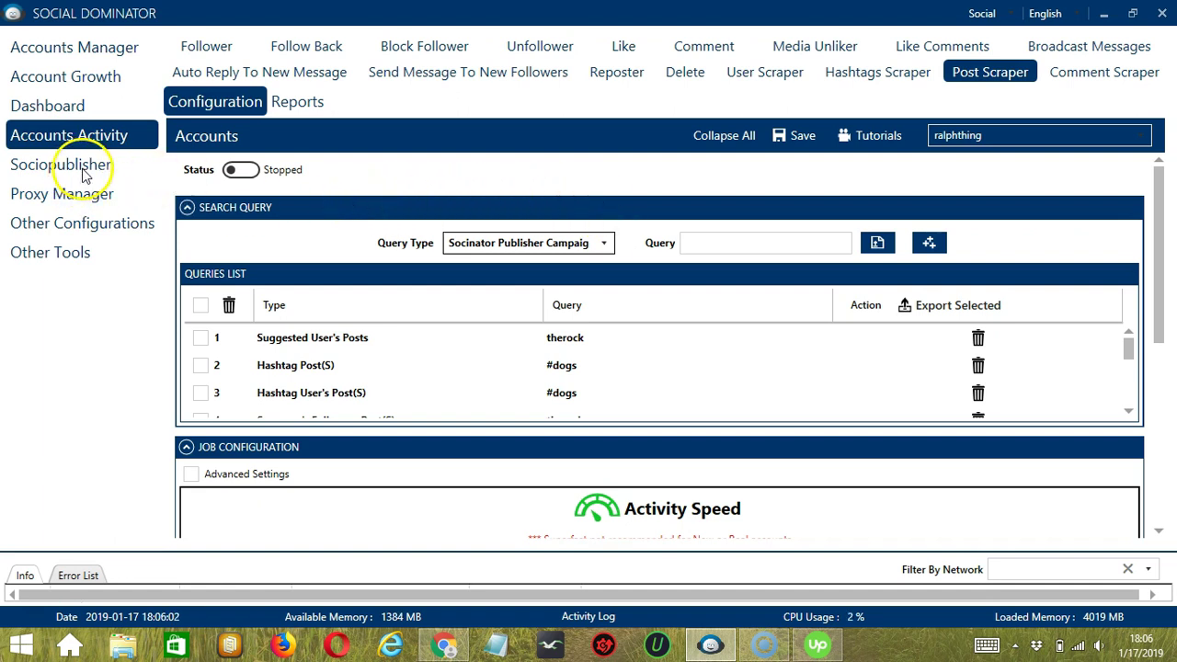
# - Set the query type to Own Liked Post, and delete the Suggested User's Posts query for "therock" from the queries list
pyautogui.click(494, 239)
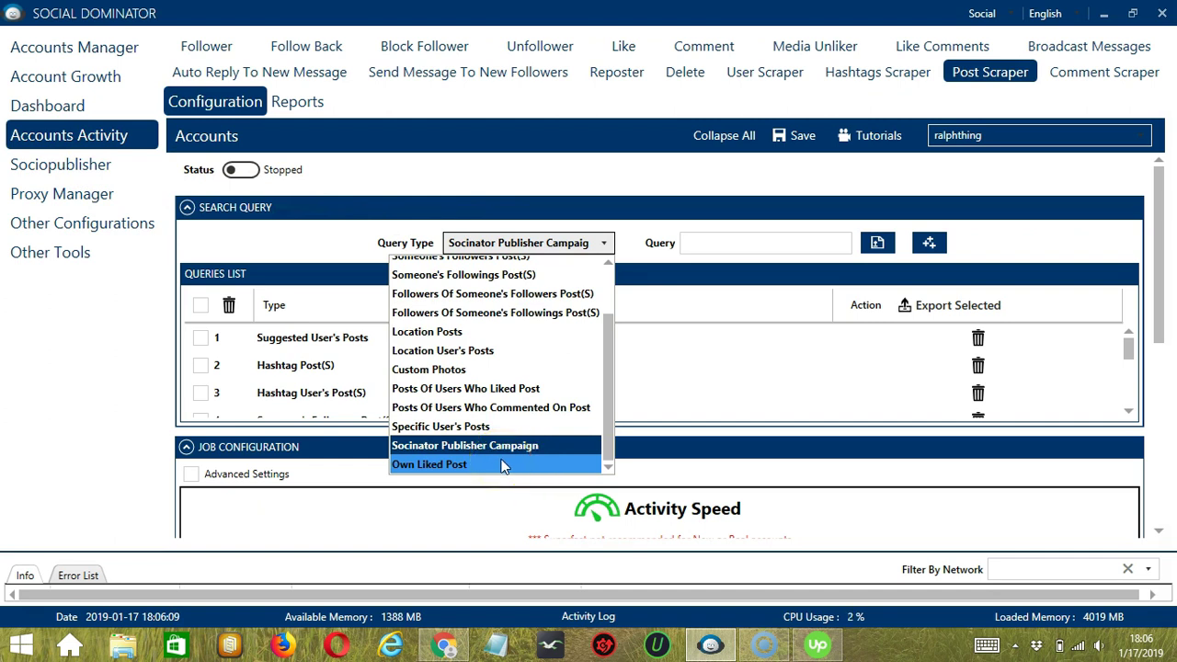
pyautogui.click(503, 465)
pyautogui.click(565, 338)
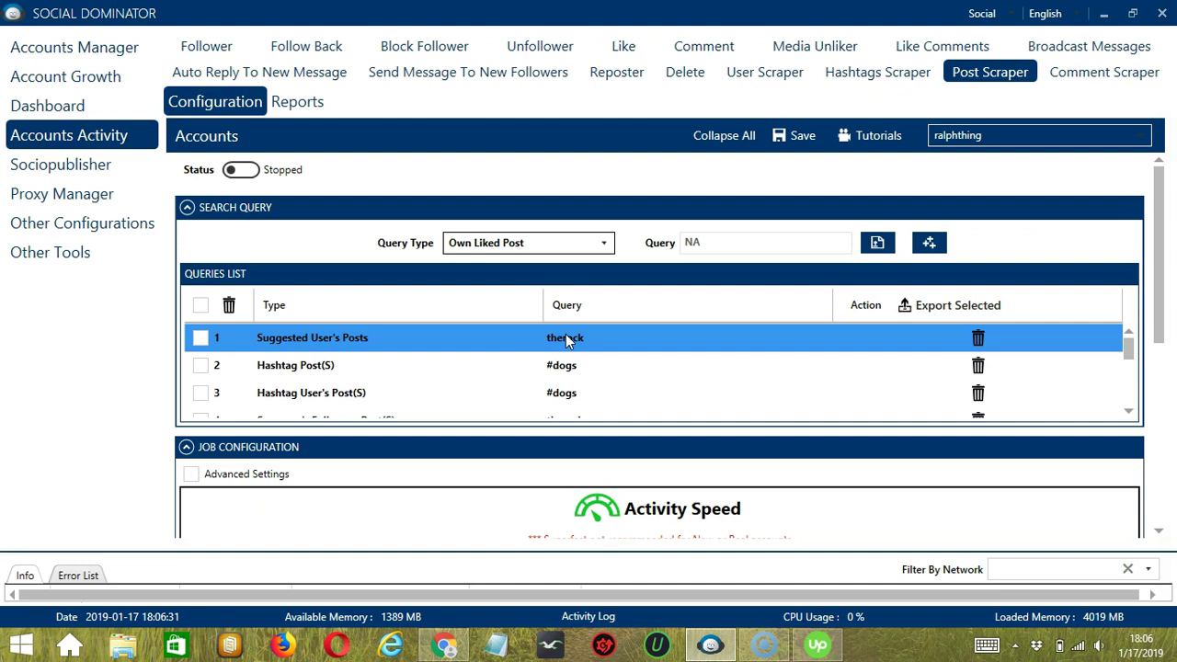
pyautogui.click(979, 340)
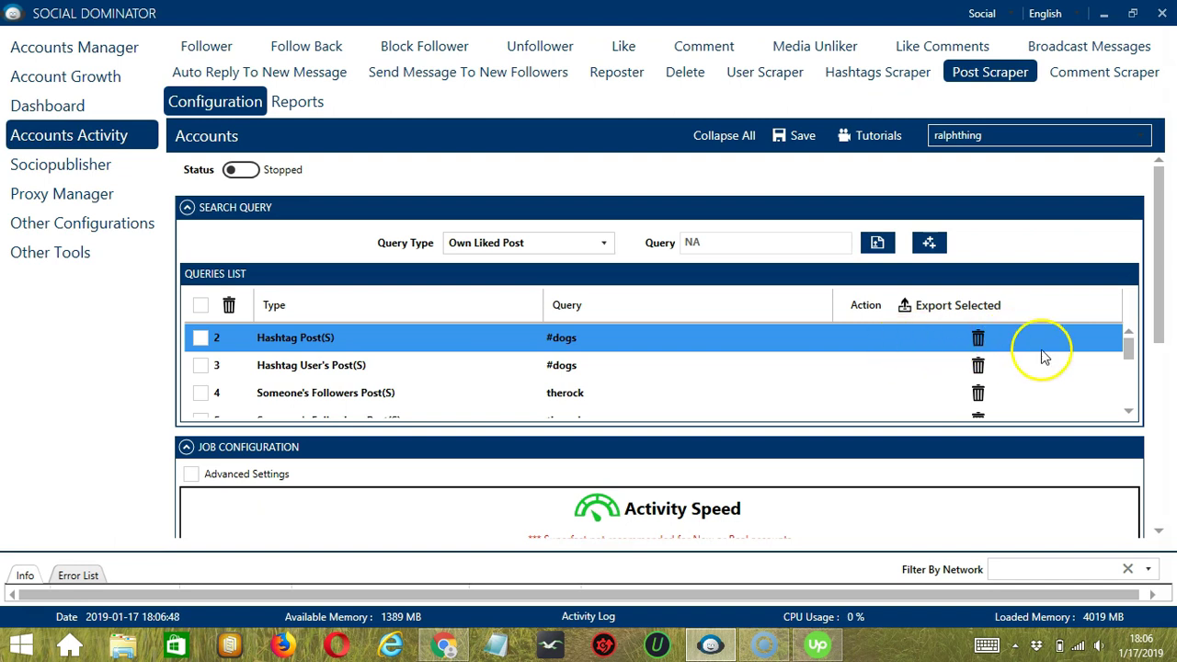
# - Try the Medium and Fast activity speeds in the job configuration, and set the speed to Superfast
pyautogui.scroll(-3, 1104, 230)
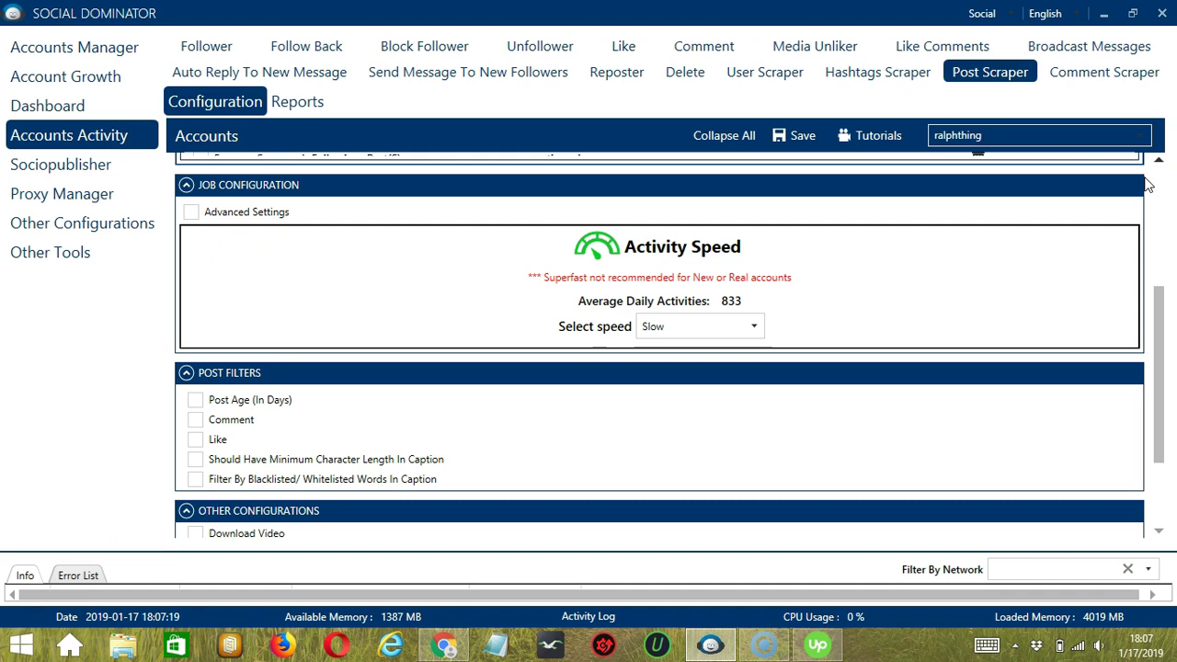
pyautogui.click(699, 327)
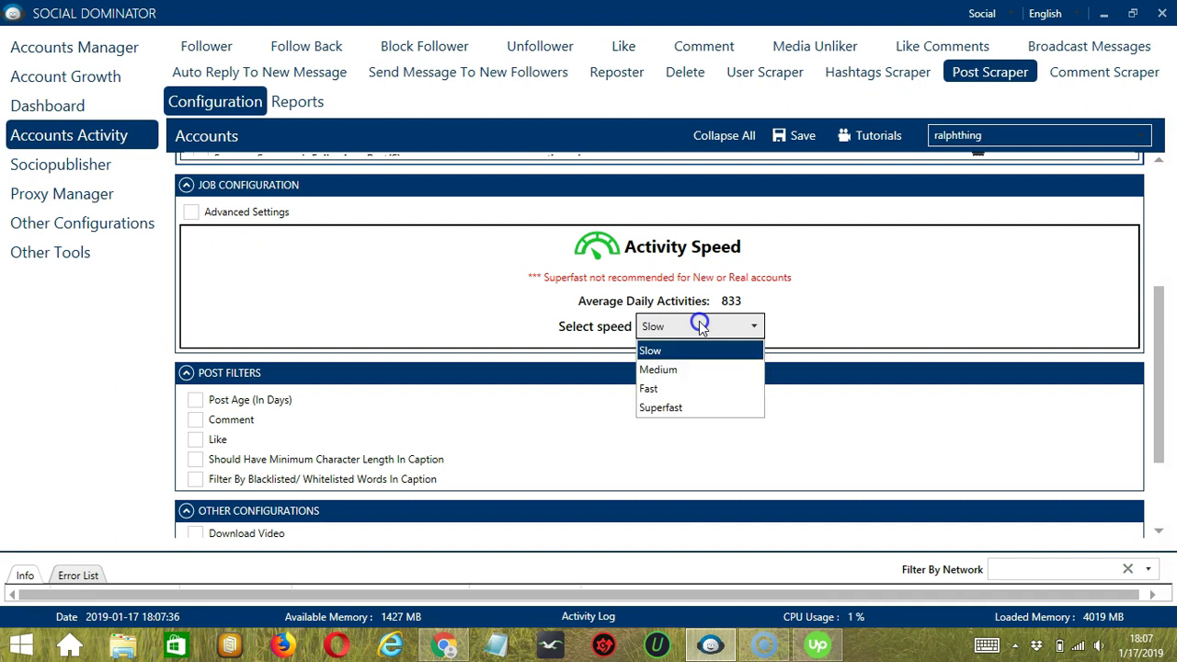
pyautogui.click(685, 367)
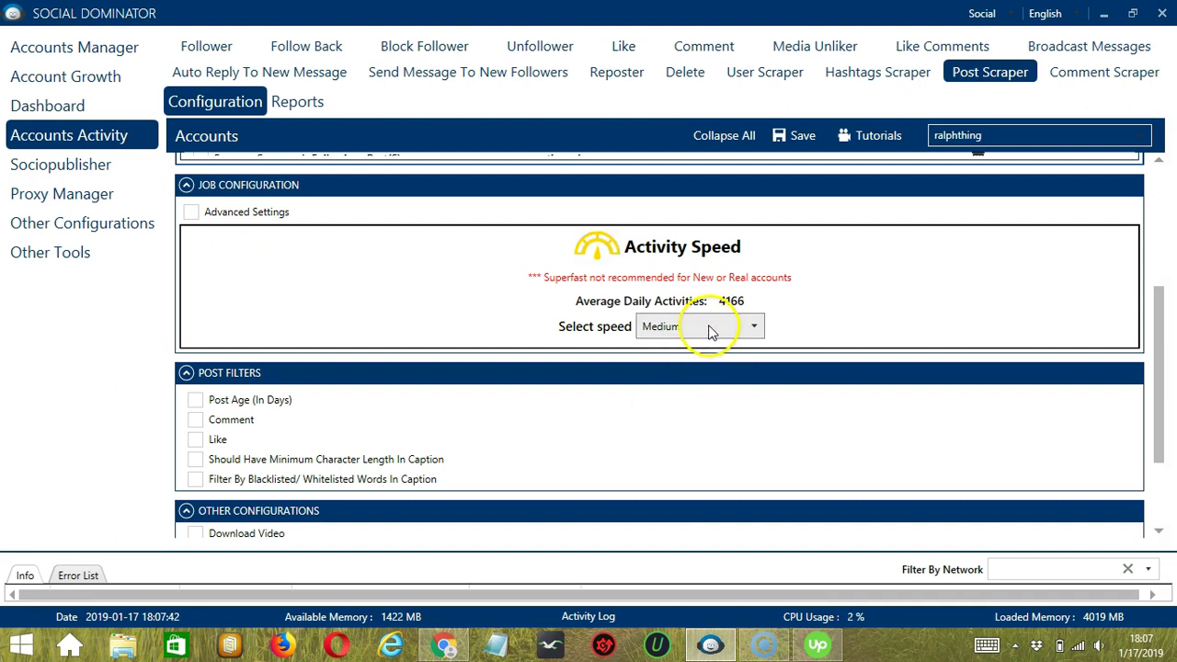
pyautogui.click(709, 328)
pyautogui.click(662, 388)
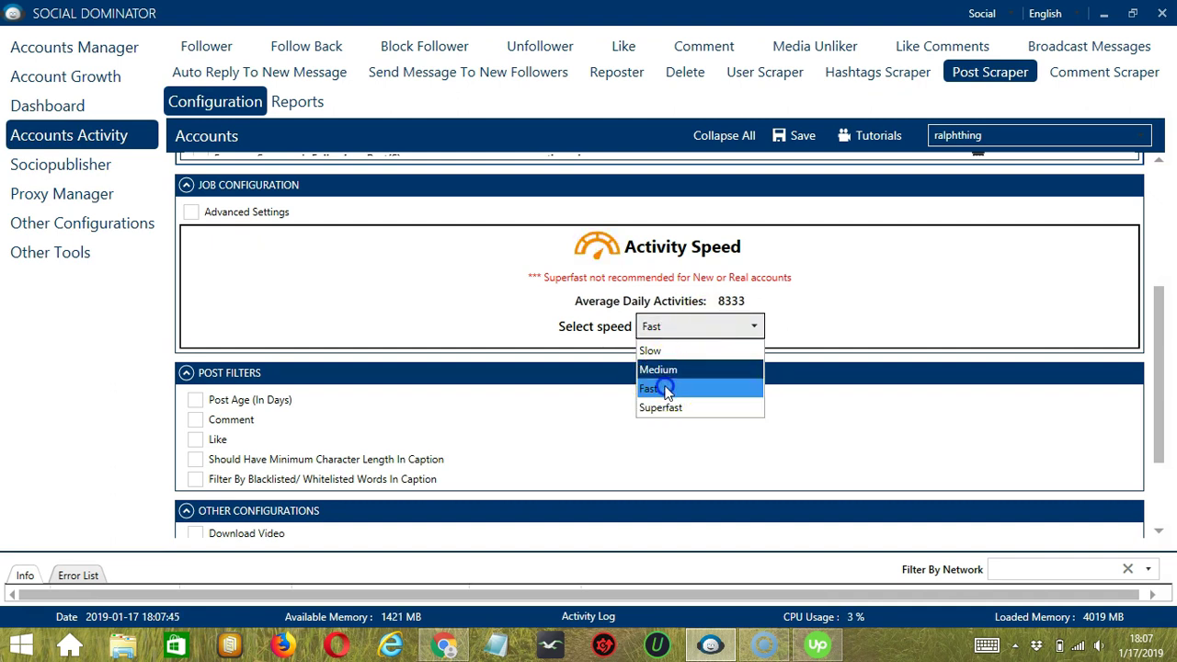
pyautogui.click(691, 330)
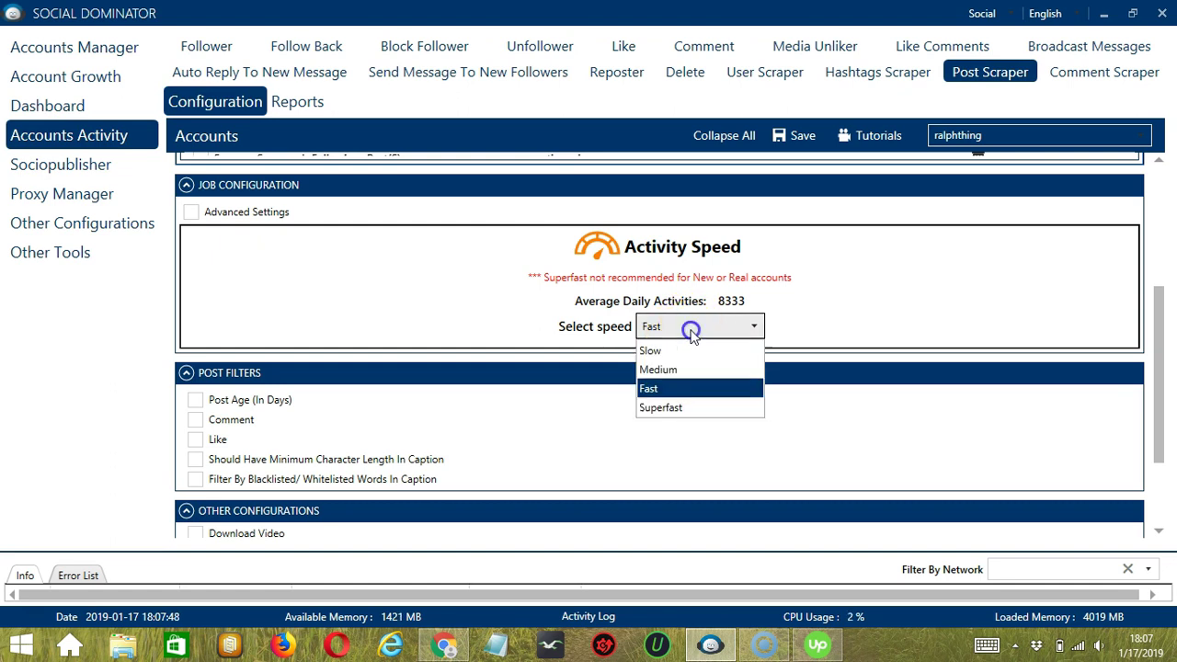
pyautogui.click(669, 407)
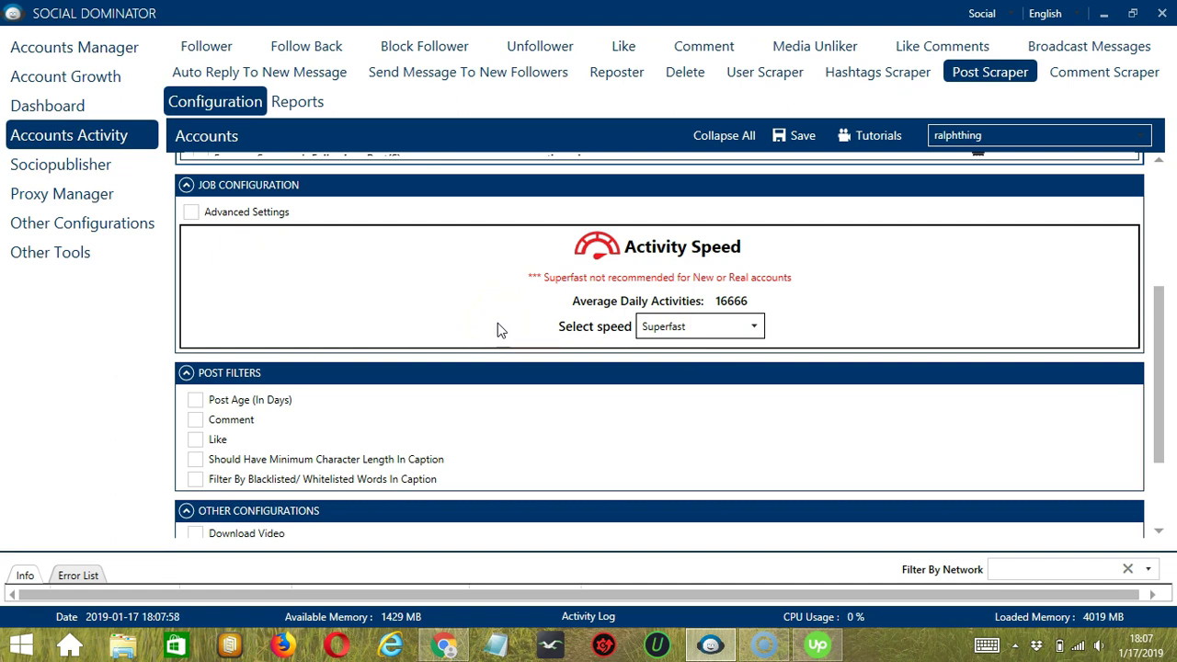
# - Enable the job configuration's Advanced Settings and turn on the daily increase option up to a maximum media per day
pyautogui.click(190, 212)
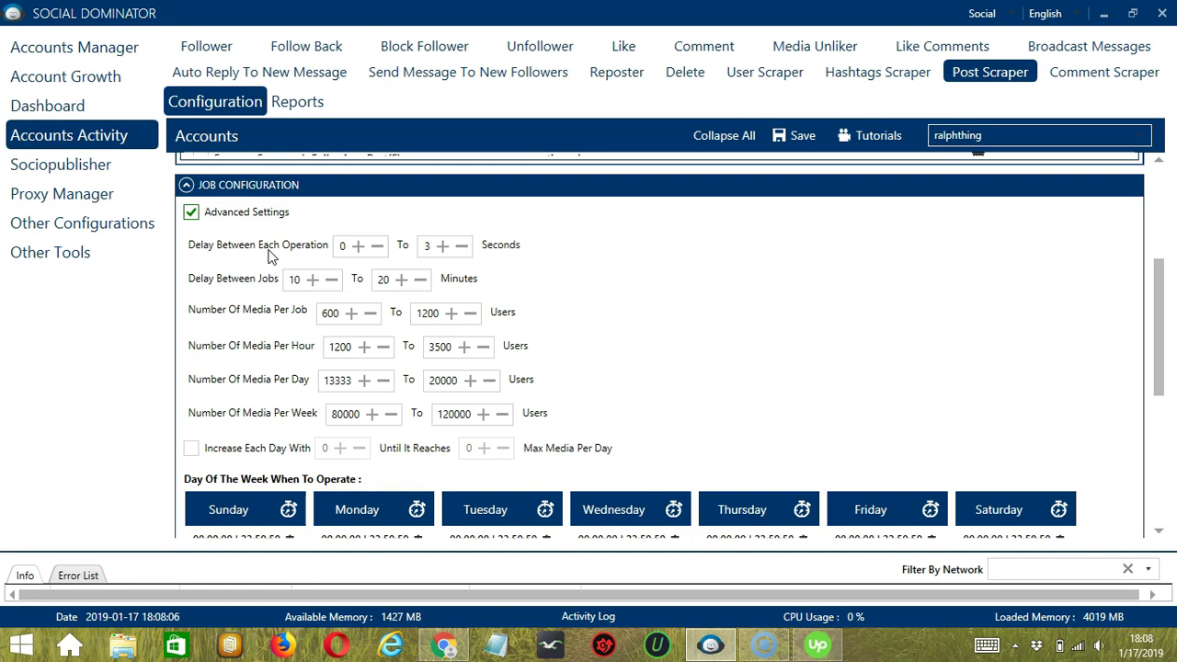
pyautogui.click(246, 279)
pyautogui.click(273, 317)
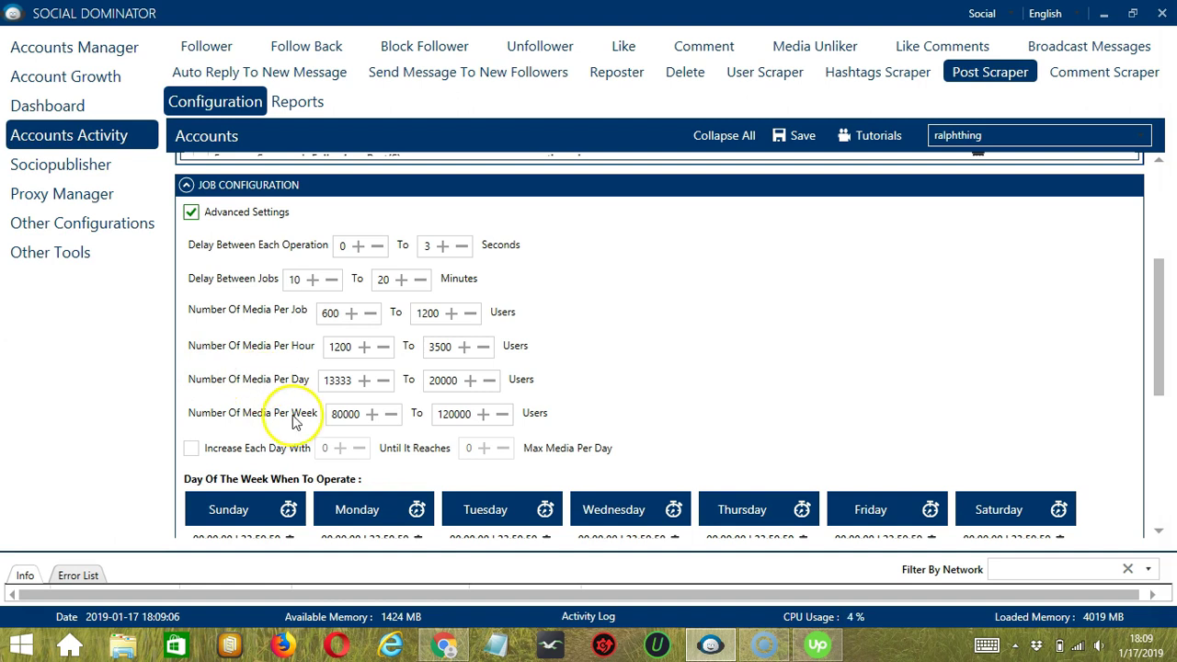
pyautogui.click(191, 448)
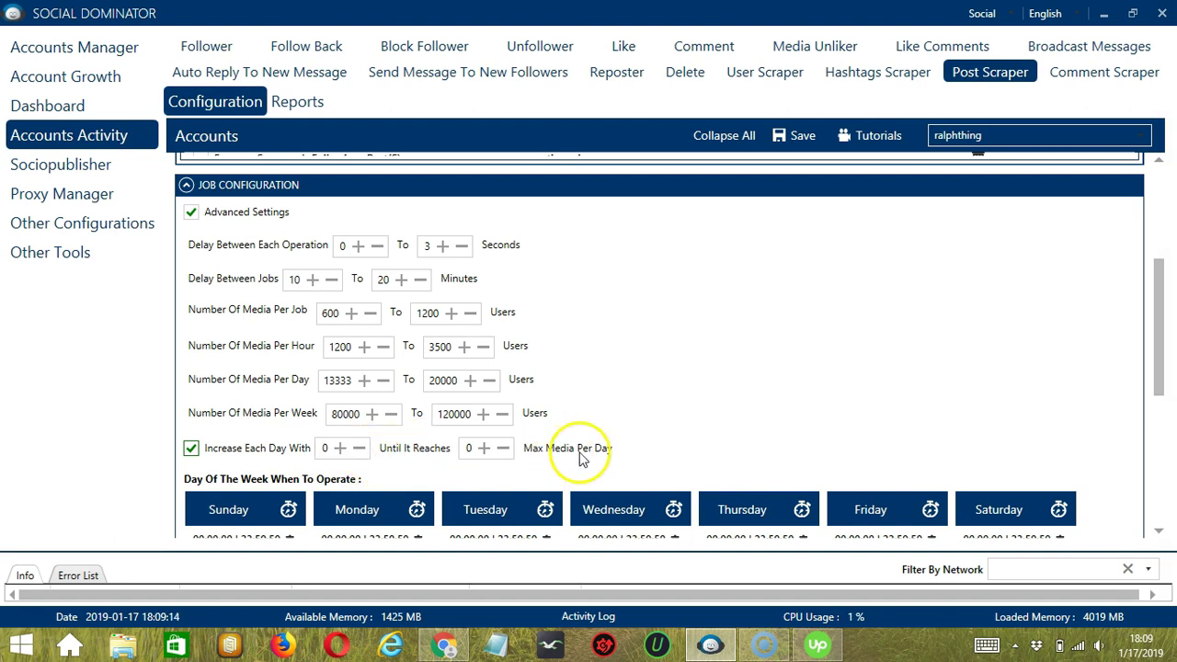
# - Delete Monday's operating interval from the days of the week schedule
pyautogui.scroll(-3, 1160, 533)
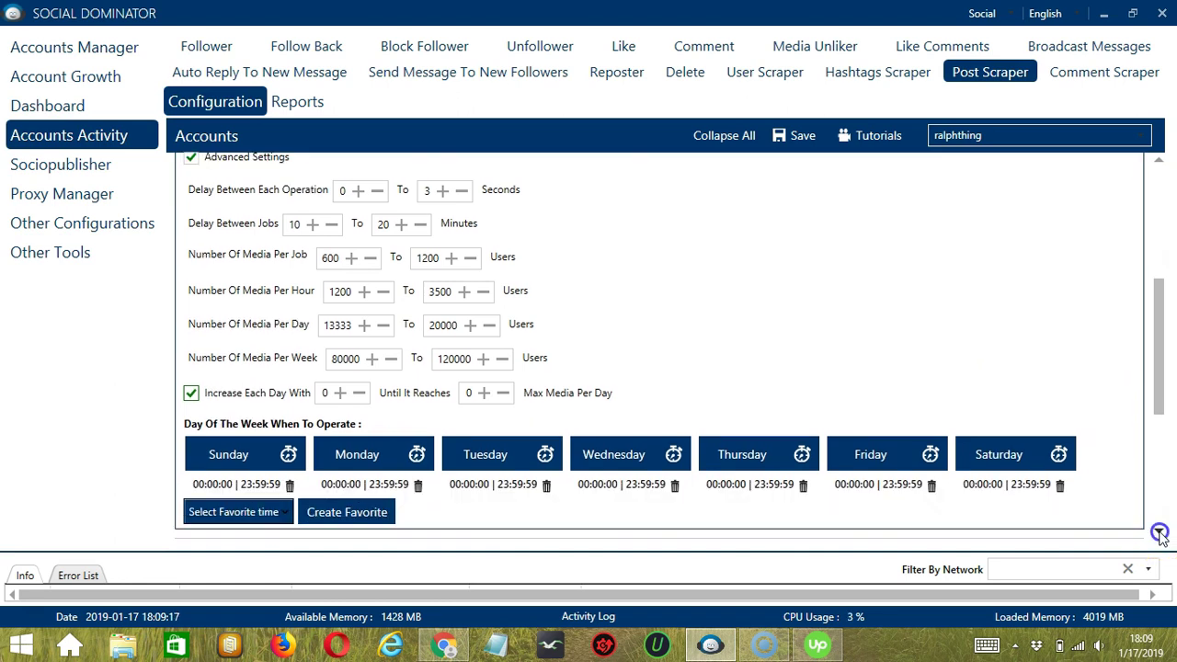
pyautogui.click(1159, 533)
pyautogui.click(1159, 533)
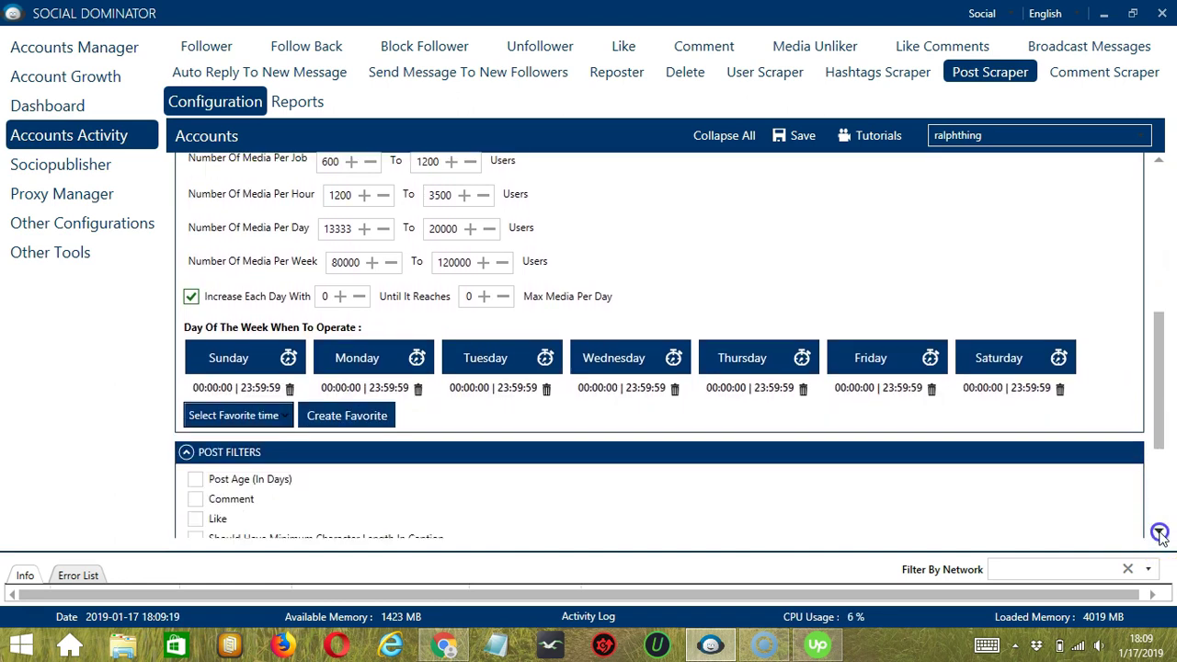
pyautogui.click(1159, 533)
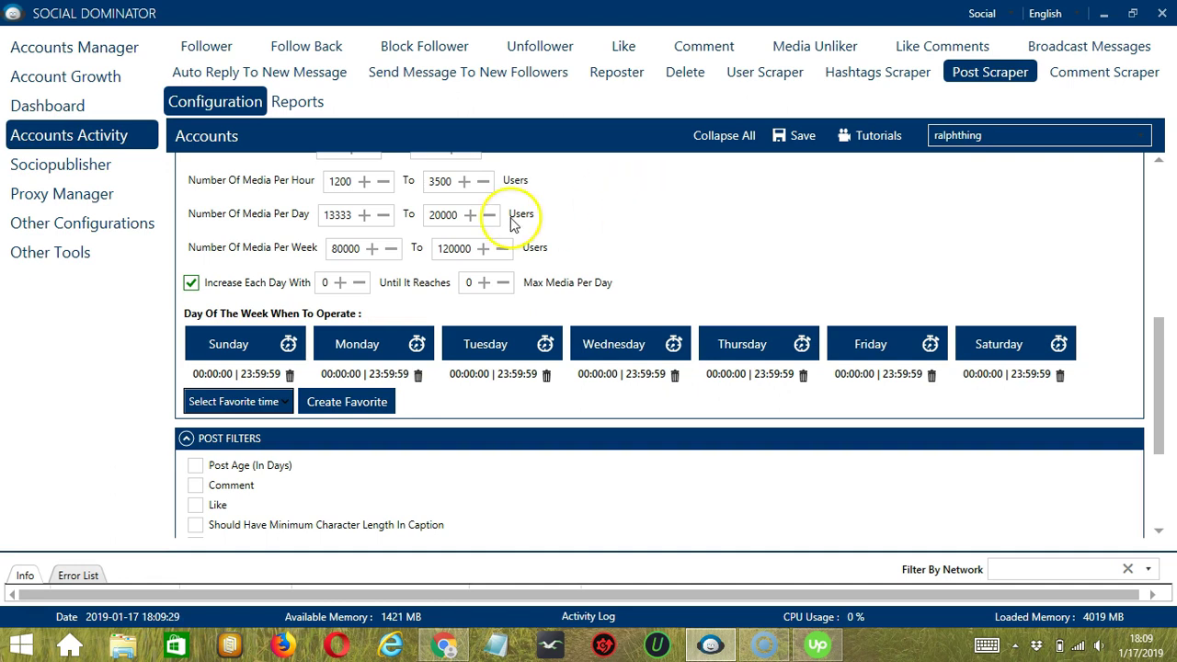
pyautogui.click(417, 379)
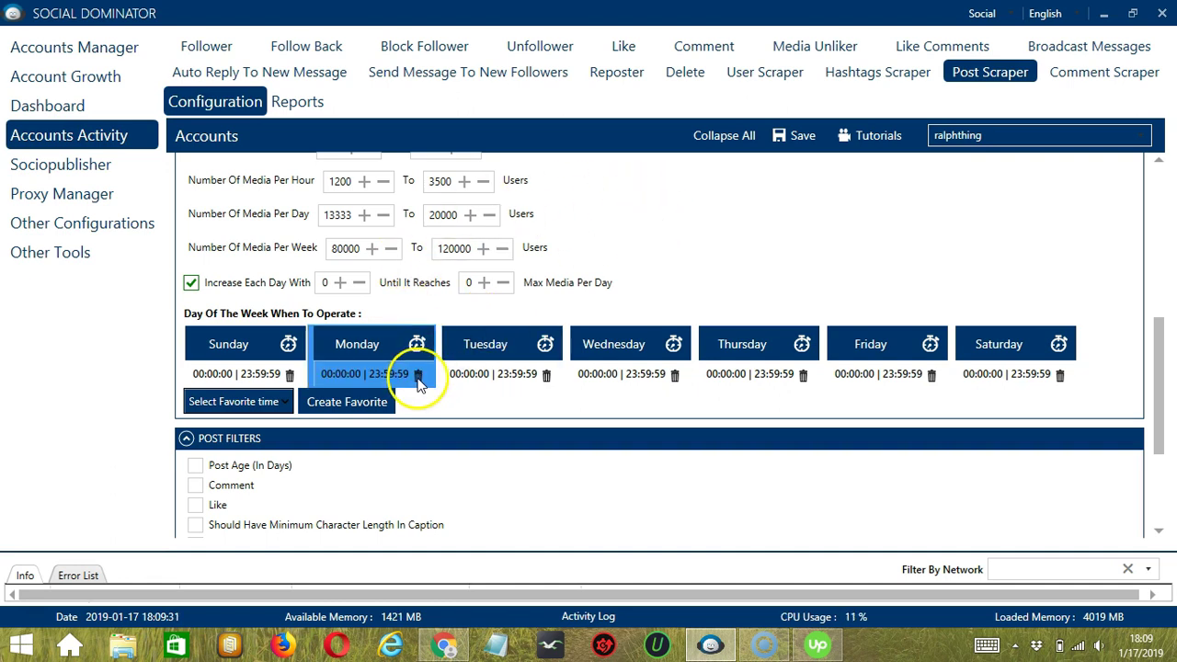
pyautogui.click(420, 378)
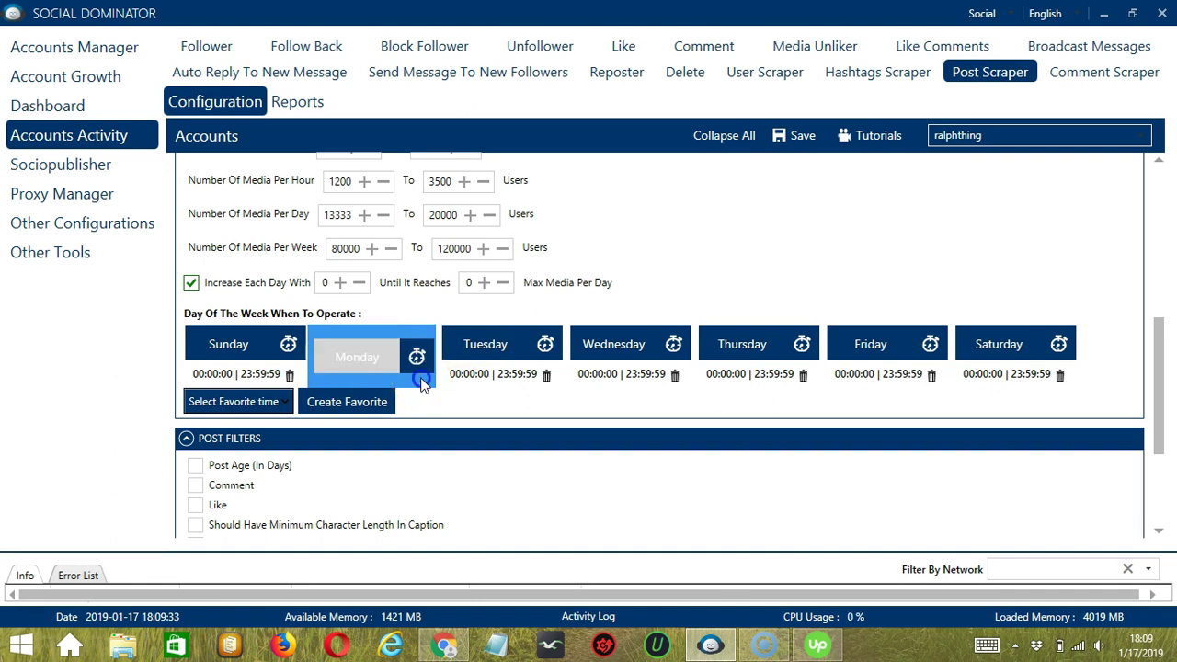
# - Add a Monday operating interval from 00:00:00 to 01:59:59
pyautogui.click(343, 365)
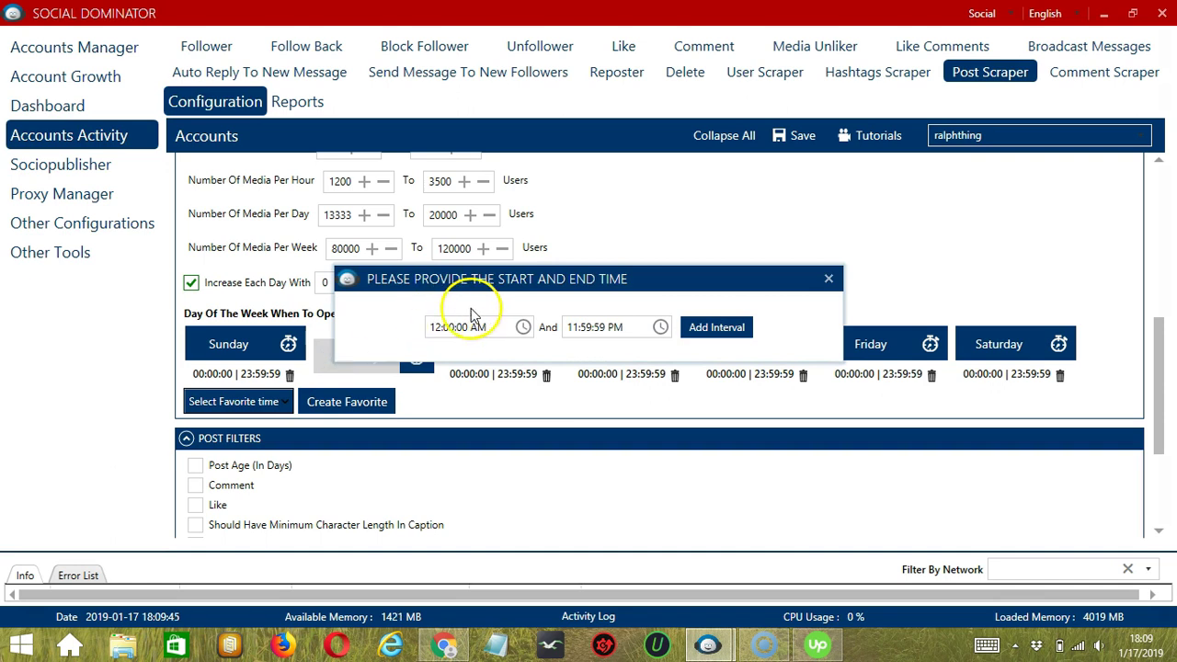
pyautogui.click(570, 326)
pyautogui.scroll(-4, 607, 327)
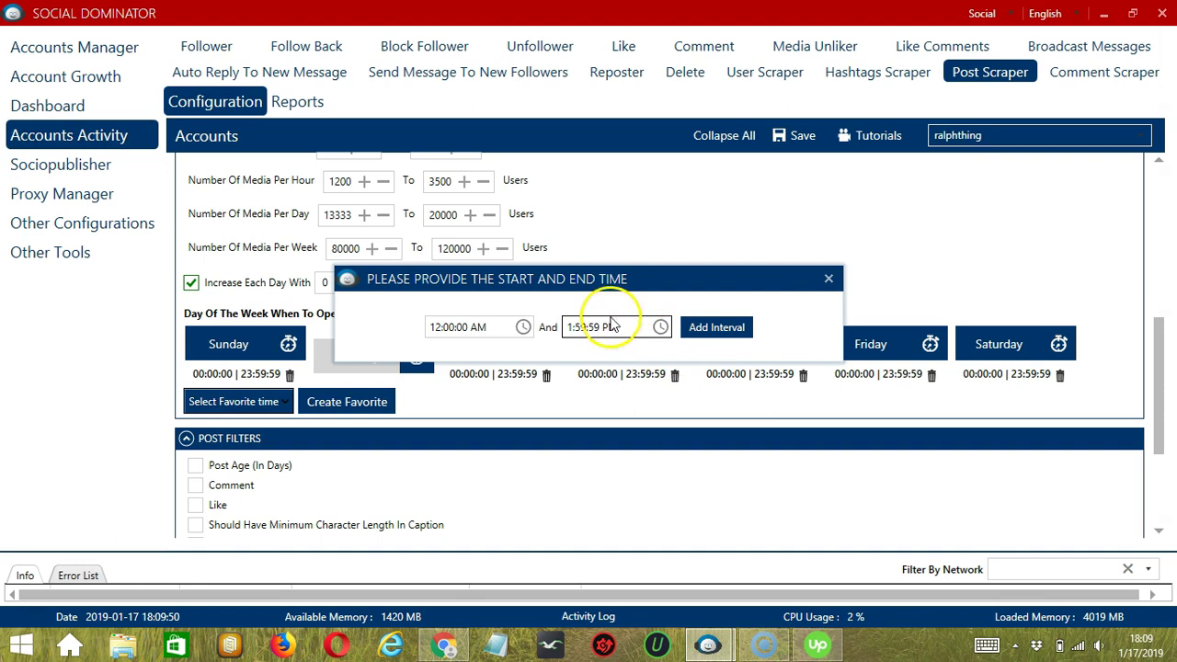
pyautogui.click(715, 326)
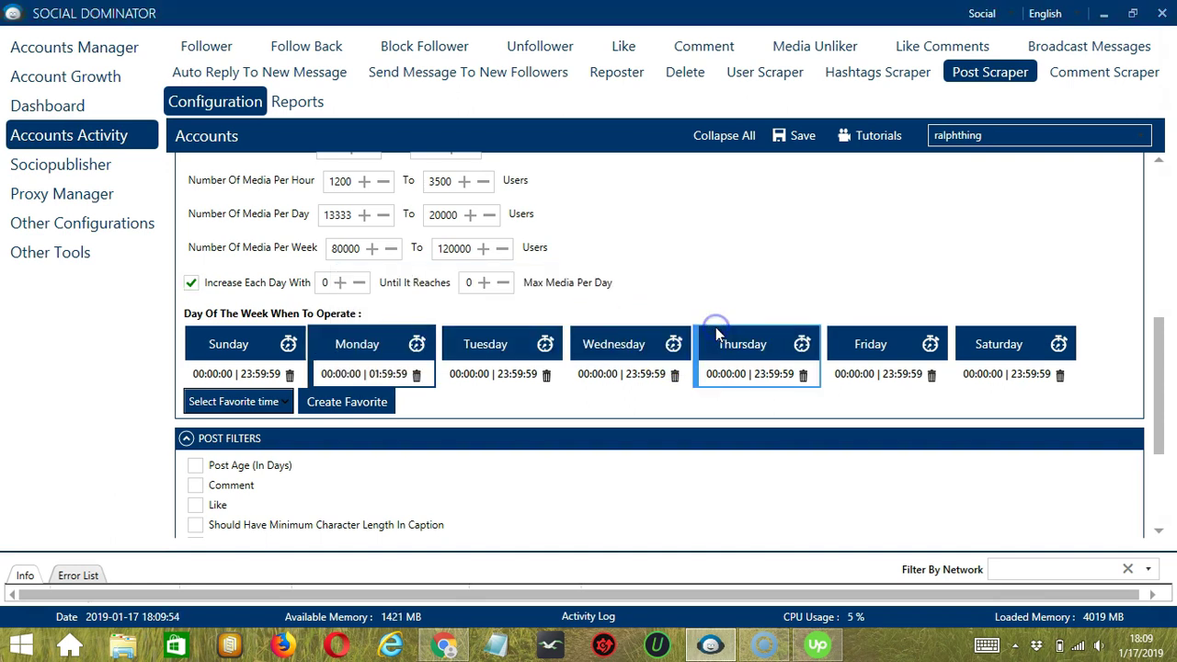
# - Add a second Monday operating interval from 02:00:00 to 23:59:59
pyautogui.click(380, 345)
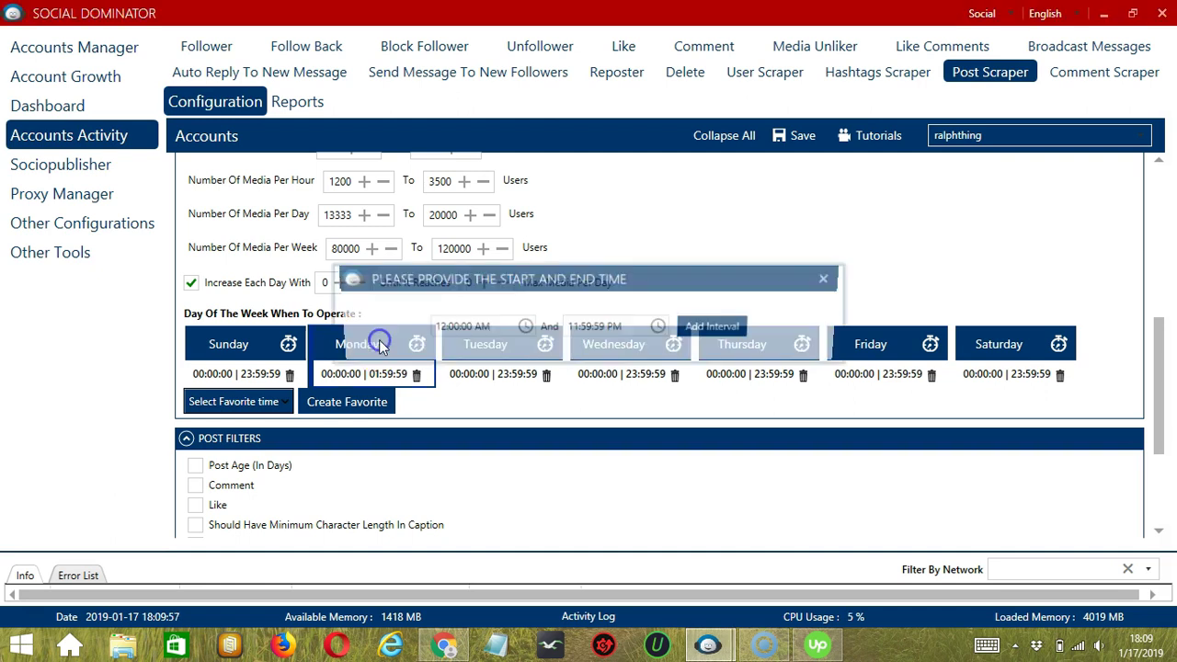
pyautogui.click(438, 326)
pyautogui.click(438, 326)
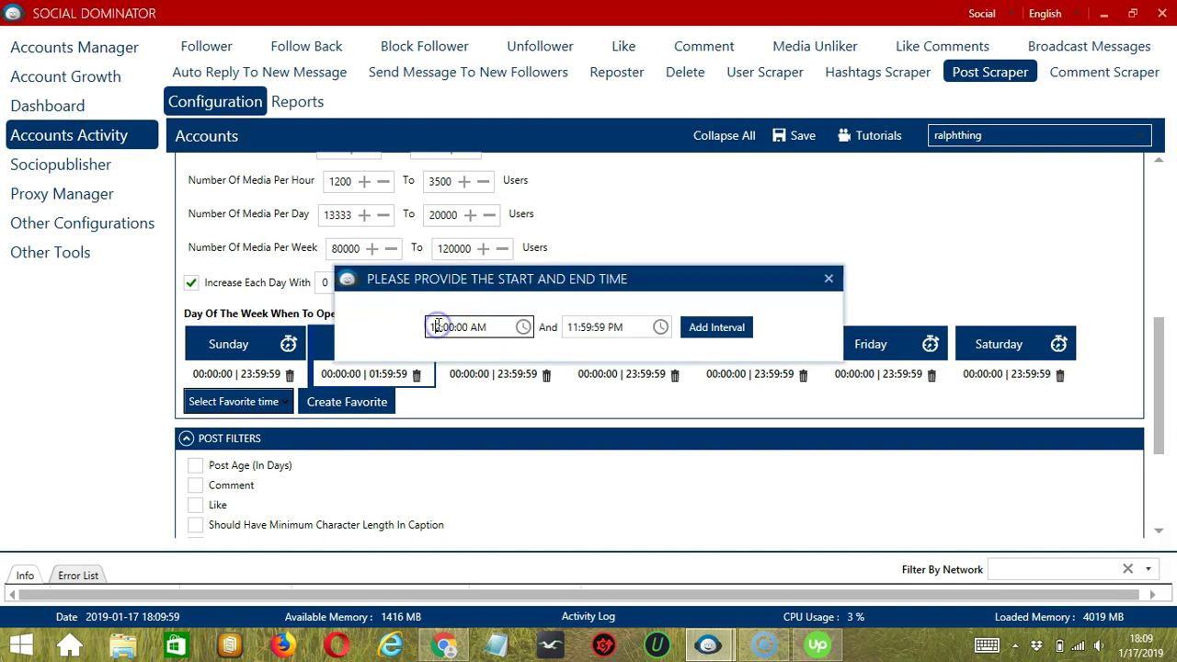
pyautogui.click(714, 329)
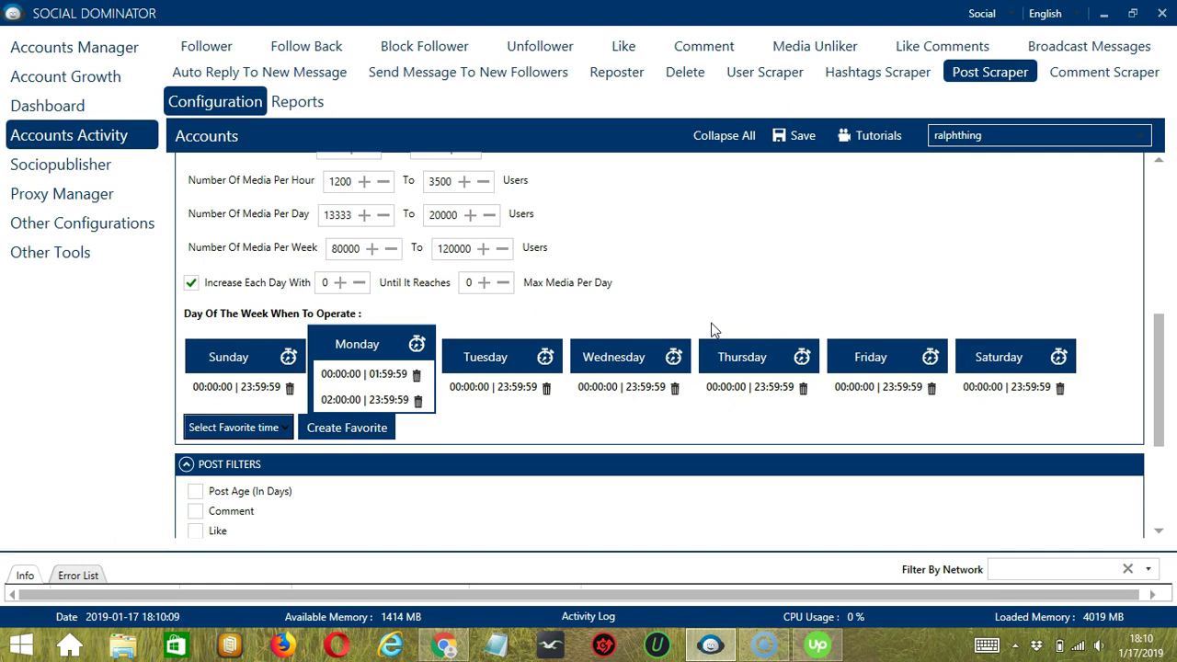
# - Save the weekly schedule as a favorite time named "Post Scraper" and open the favorite times list
pyautogui.click(335, 431)
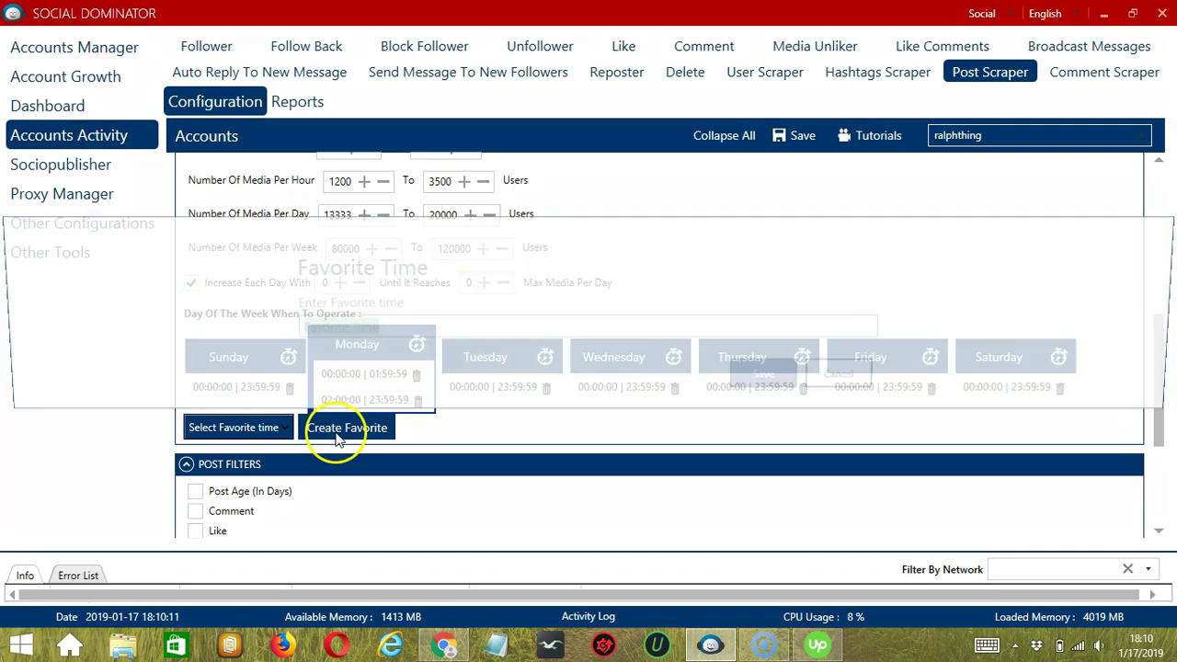
pyautogui.write('Post Scraper')
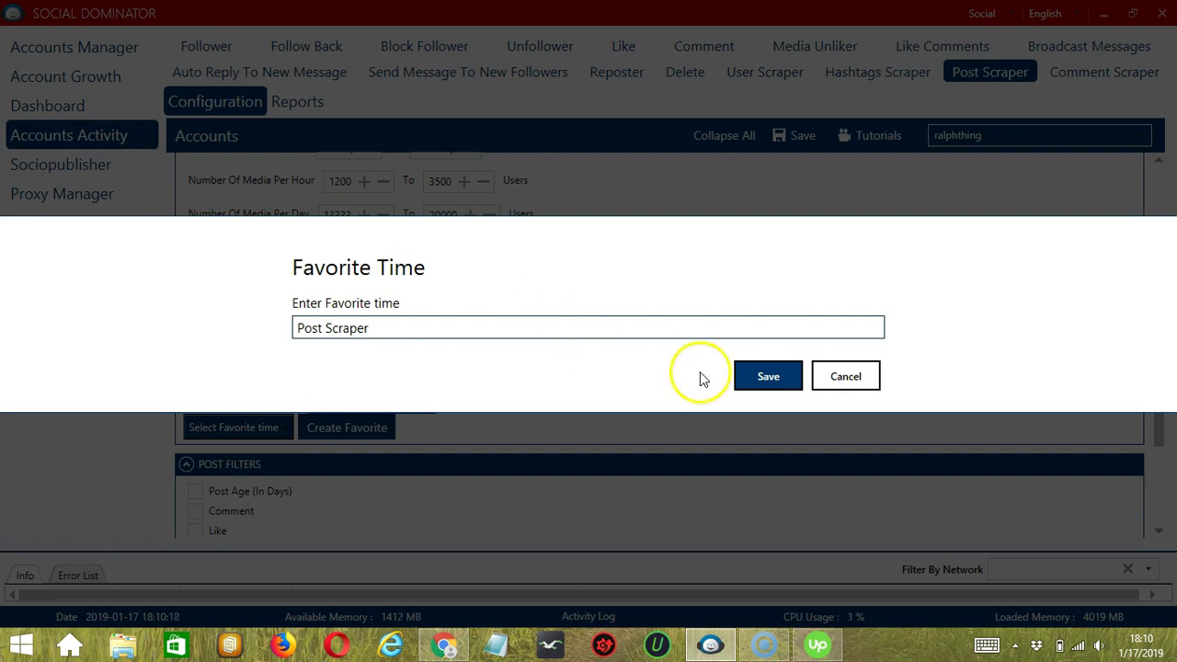
pyautogui.click(768, 376)
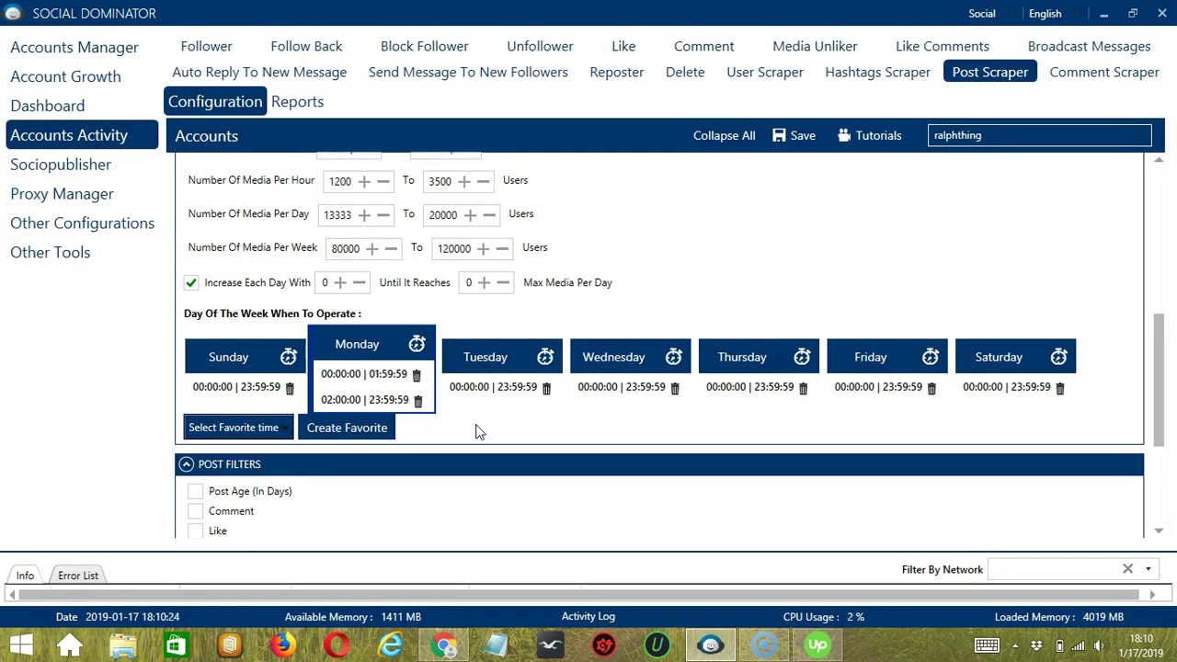
pyautogui.click(204, 430)
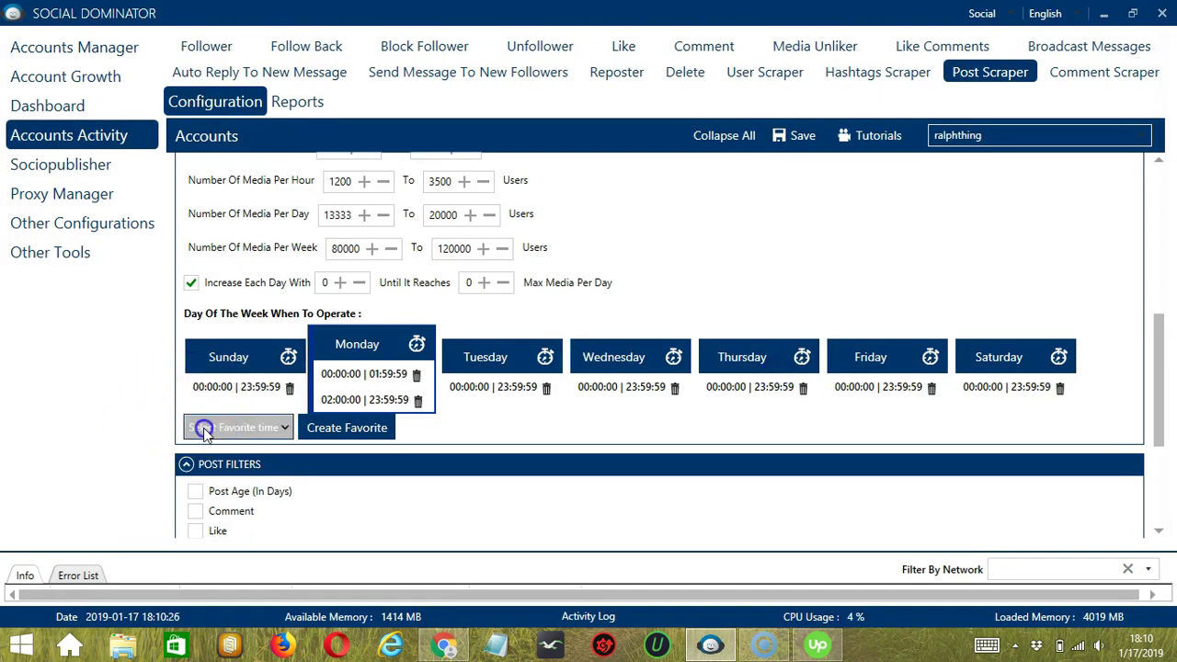
pyautogui.click(204, 394)
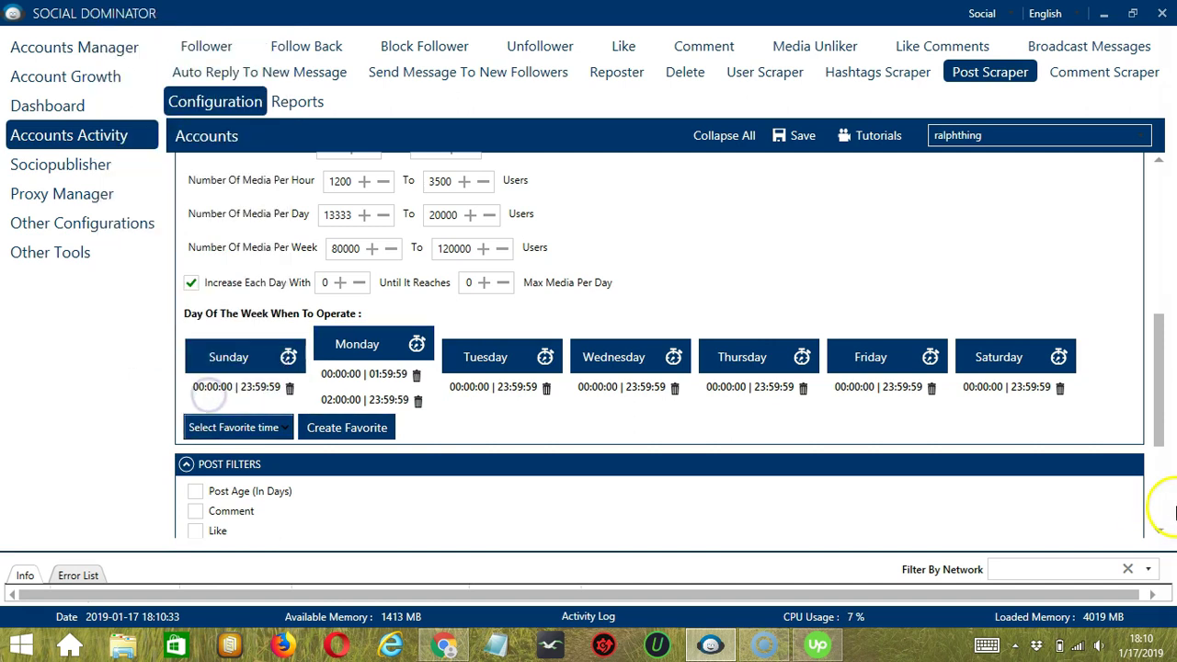
# - Enable the Post Age filter in the post filters and set it to 1 day
pyautogui.click(1160, 532)
pyautogui.moveTo(1160, 533); pyautogui.dragTo(1160, 536)
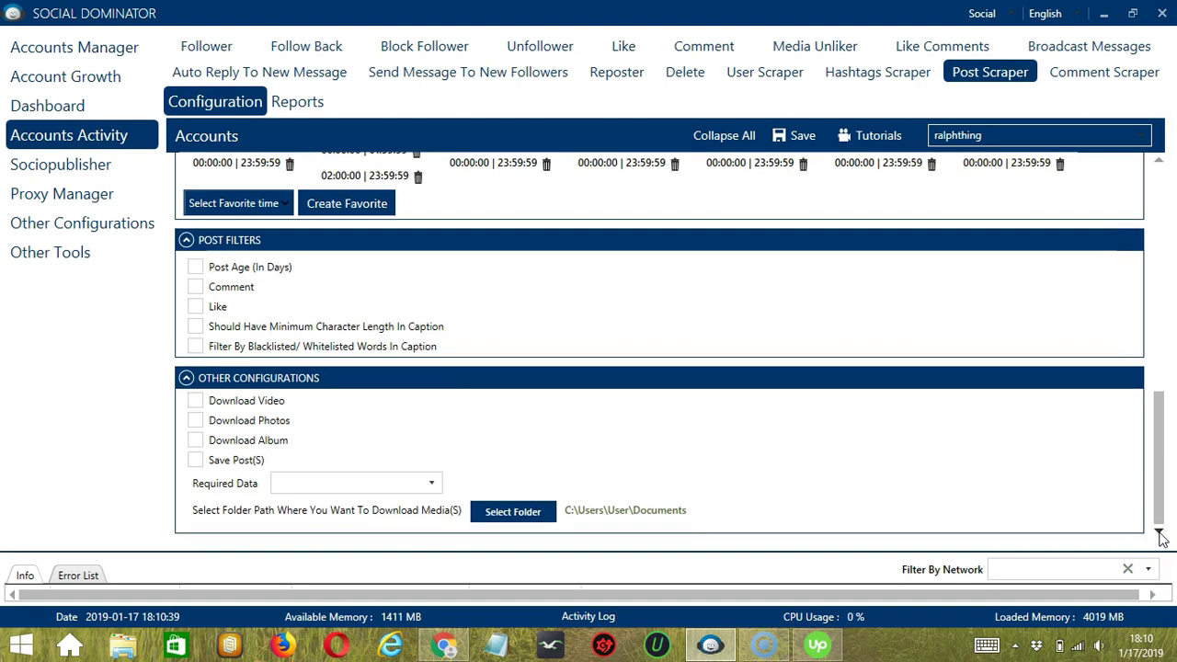
pyautogui.click(782, 337)
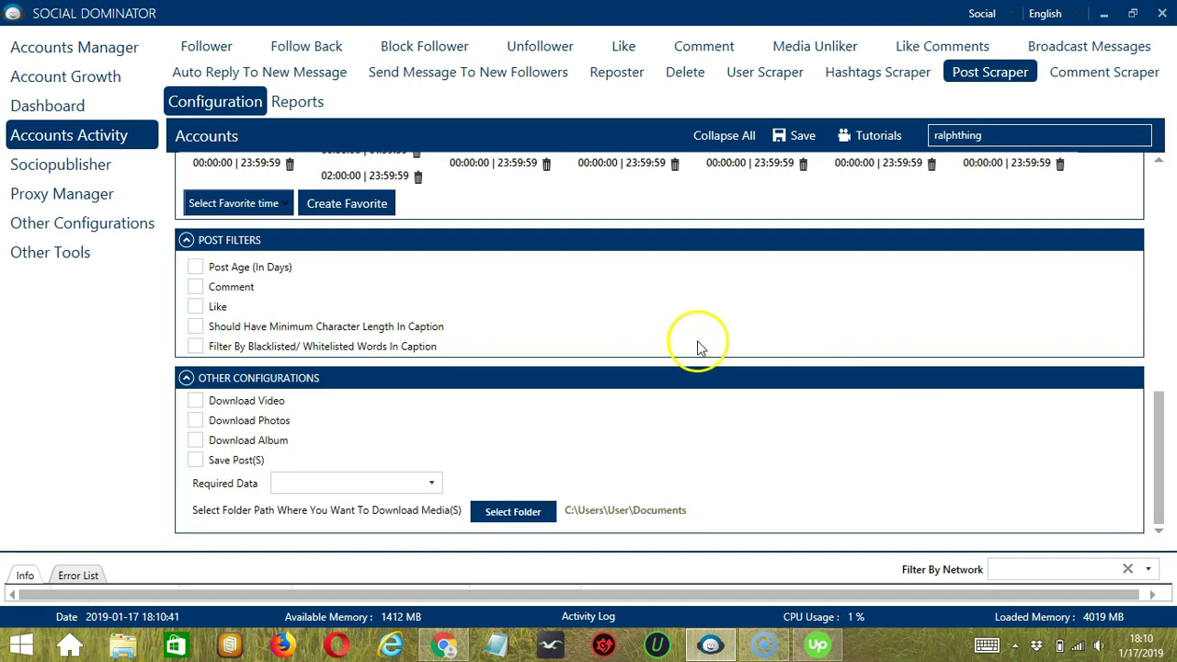
pyautogui.click(195, 268)
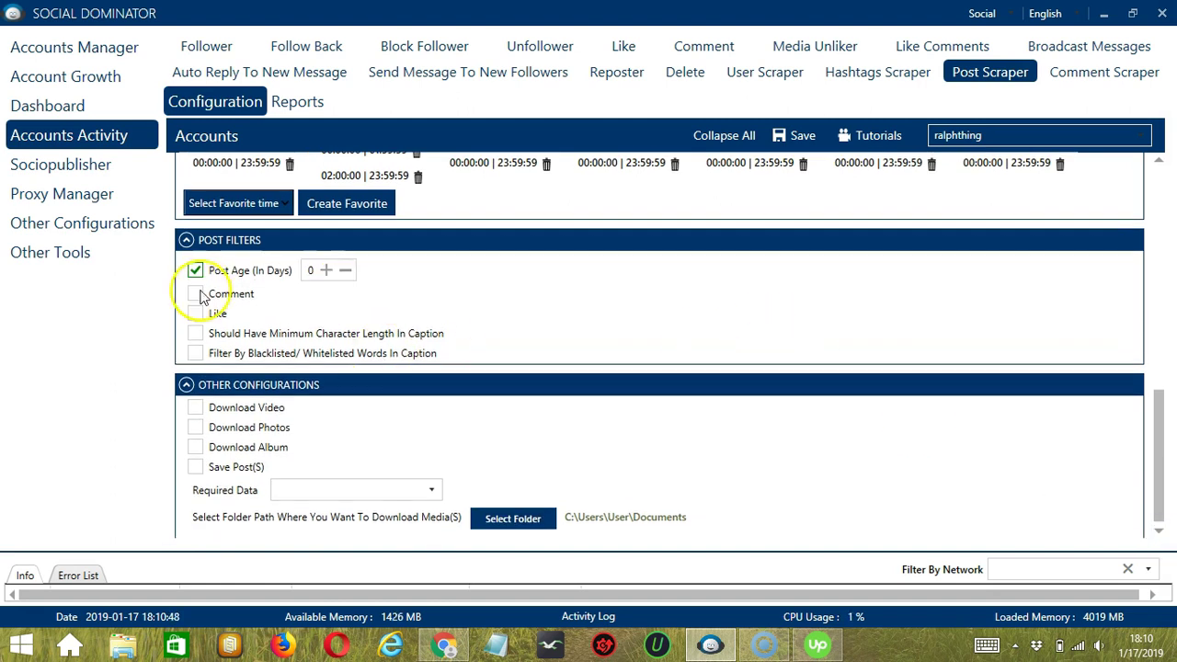
pyautogui.click(326, 270)
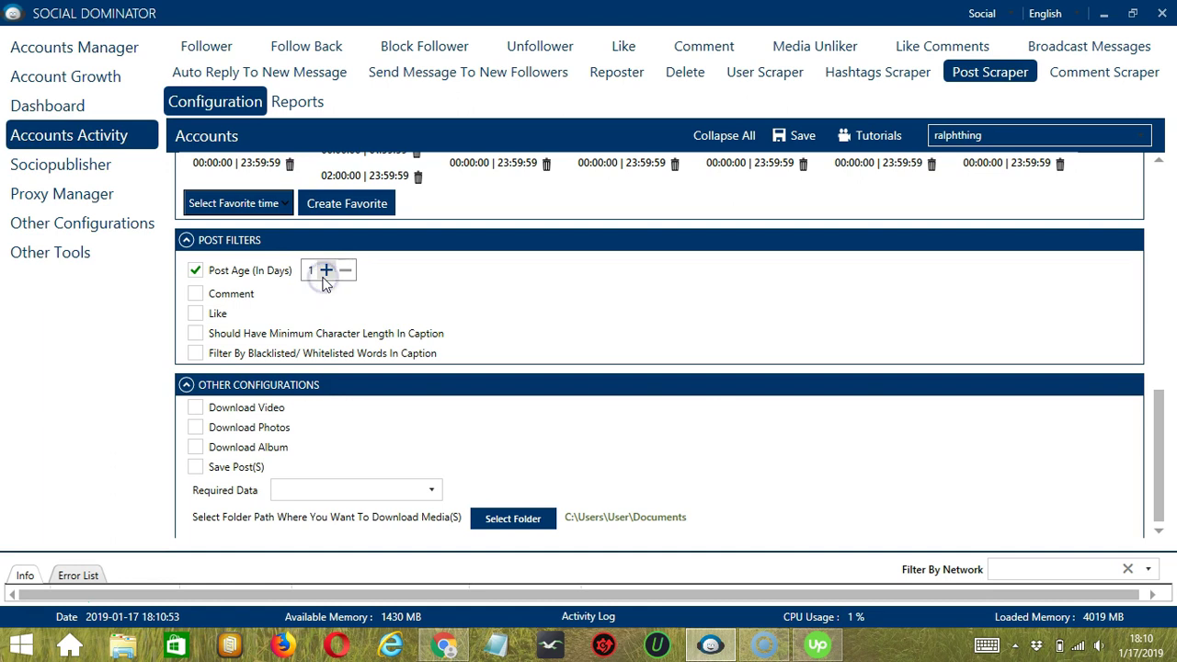
# - Enable the Comment, Like and minimum caption character length post filters
pyautogui.click(195, 294)
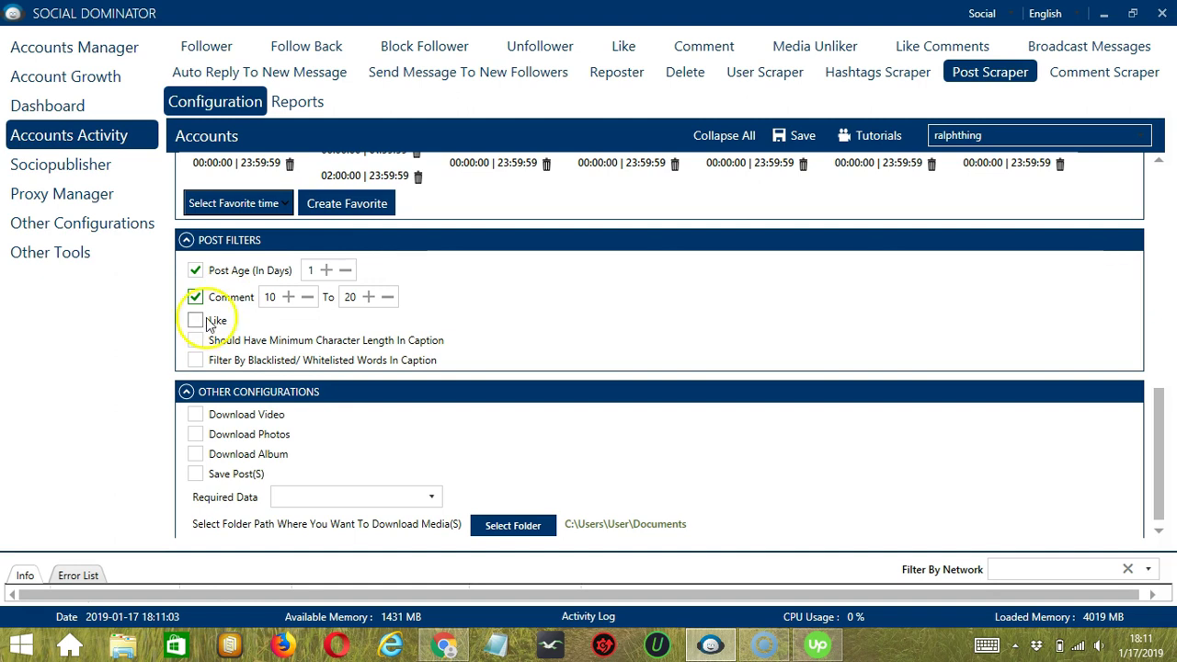
pyautogui.click(197, 319)
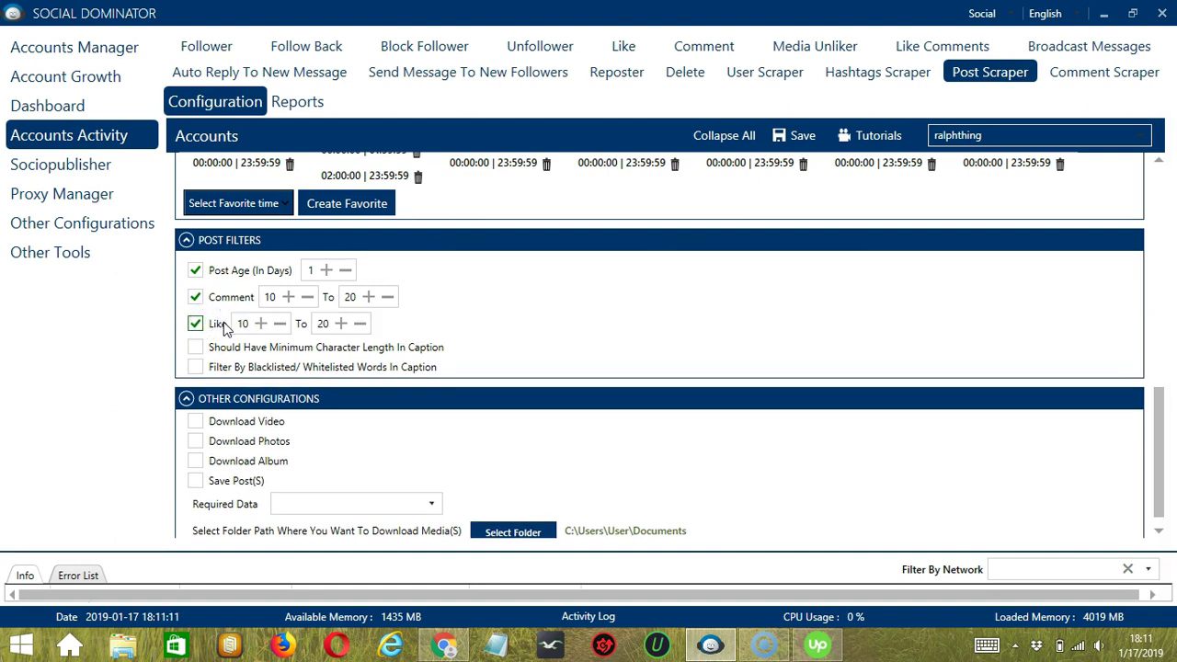
pyautogui.click(195, 347)
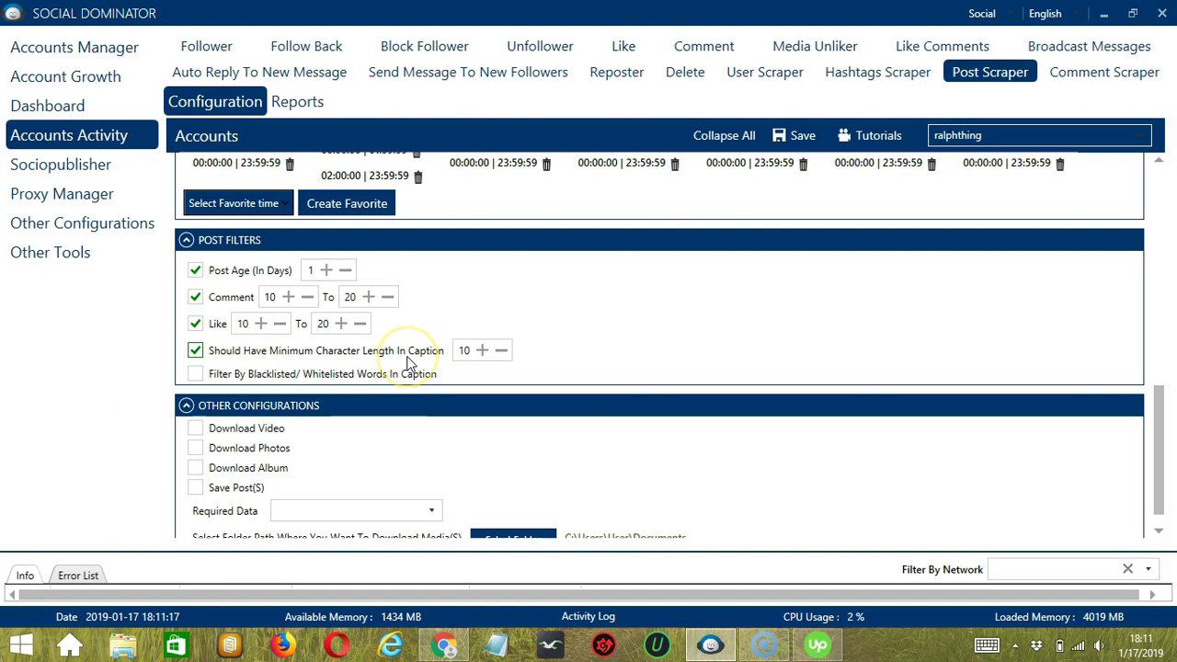
# - Enable the blacklisted/whitelisted caption words filter, enter "politics" as a blacklisted word, and clear the blacklist entry
pyautogui.click(195, 374)
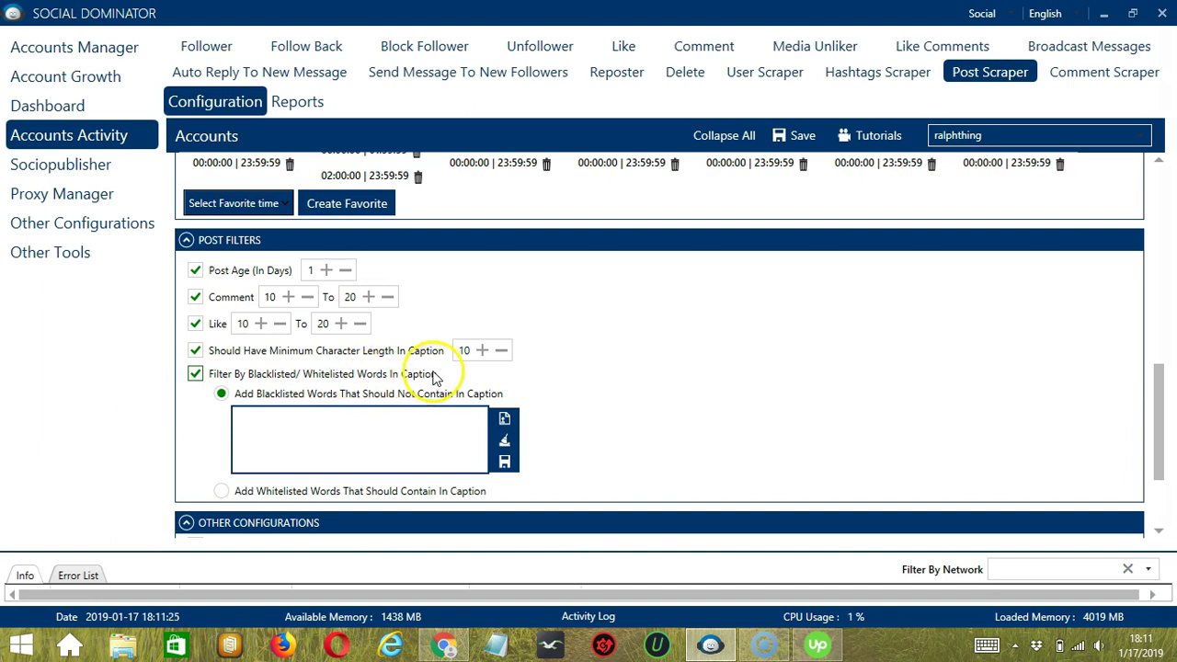
pyautogui.click(298, 421)
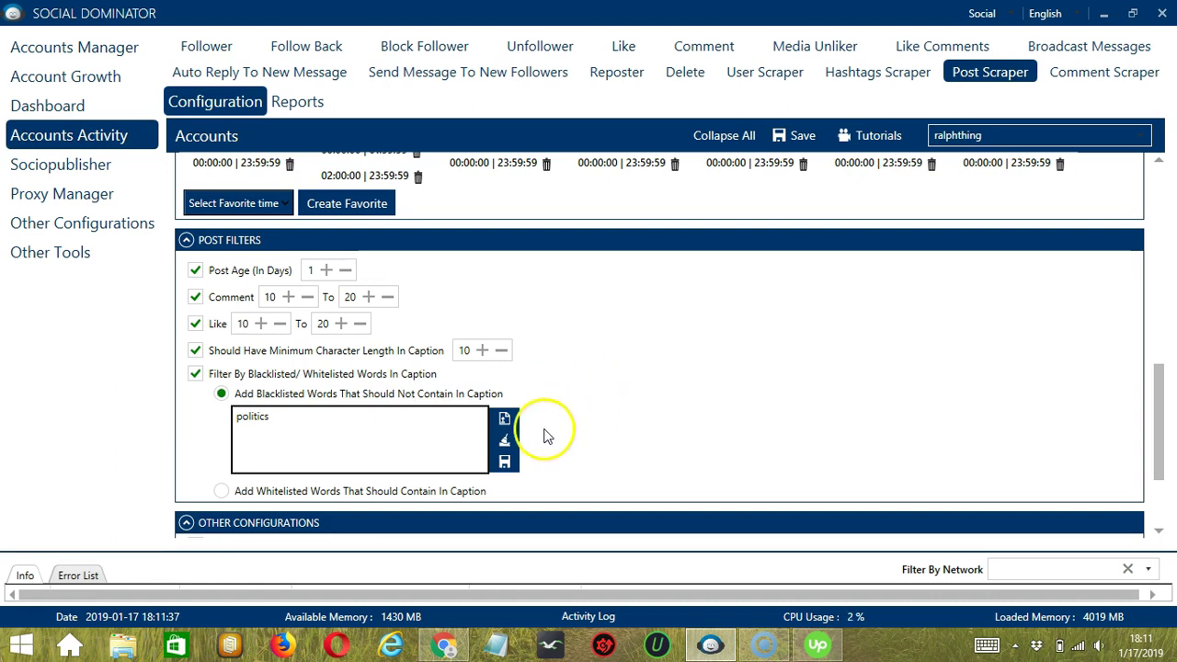
pyautogui.click(506, 441)
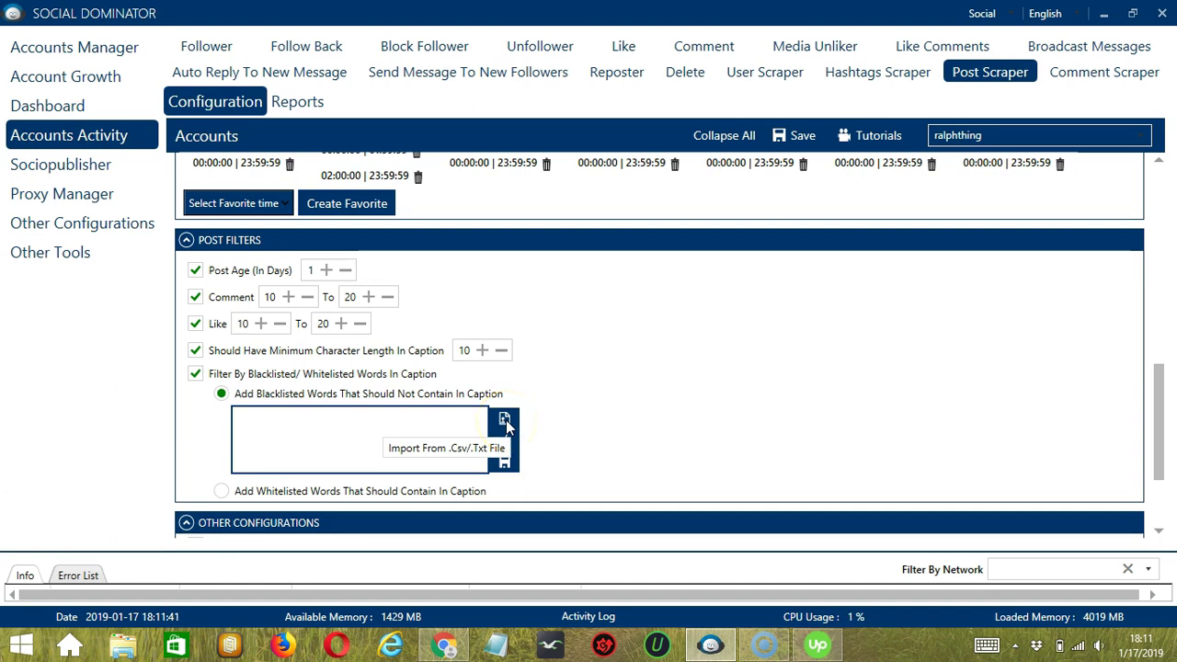
# - Import the blacklisted caption words politics, government and president from a text file on the Desktop
pyautogui.click(505, 421)
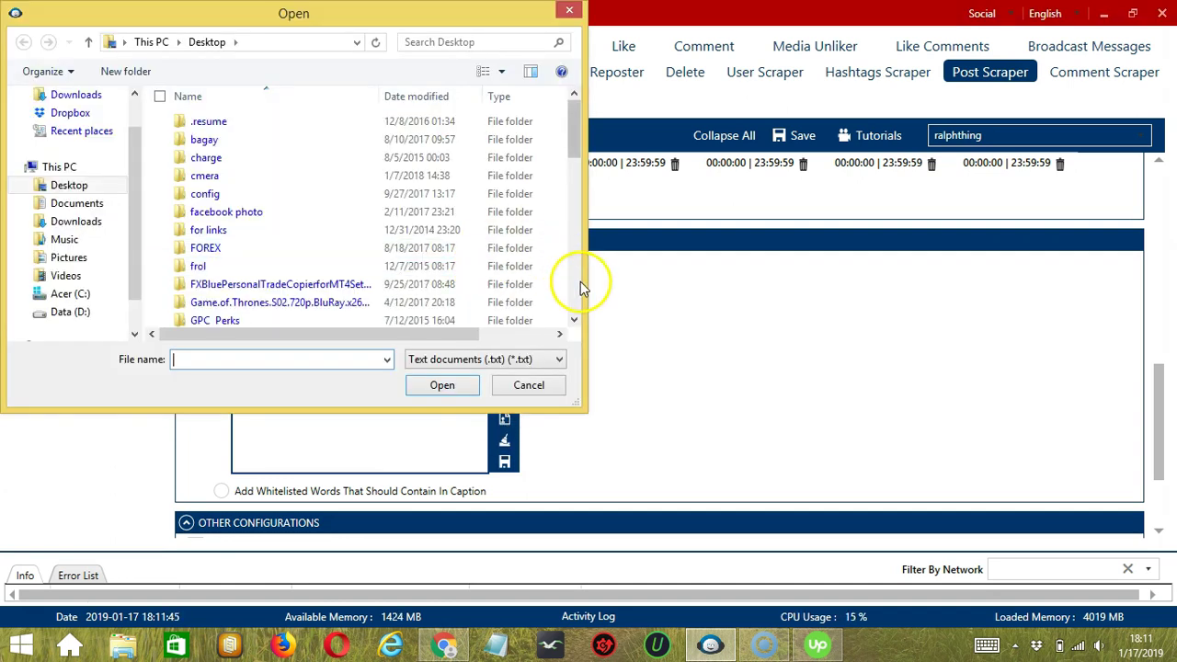
pyautogui.scroll(-10, 580, 282)
pyautogui.click(263, 244)
pyautogui.click(425, 387)
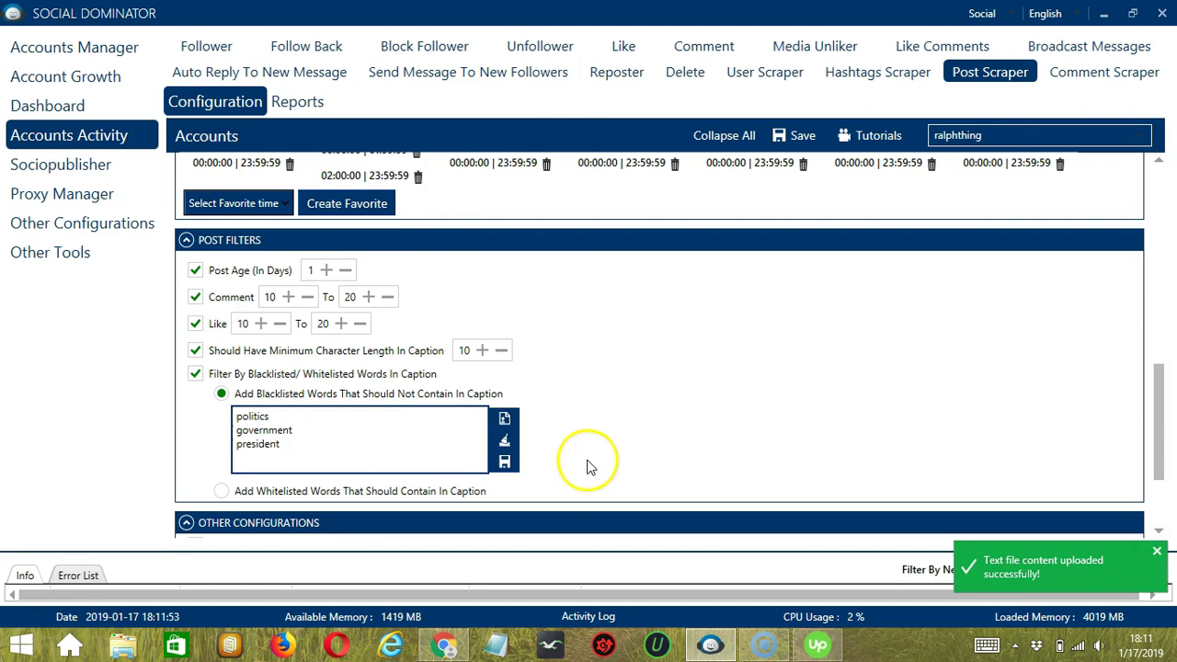
# - Switch the caption filter to whitelisted words, enter pets, cats and dogs, and clear the list
pyautogui.click(220, 491)
pyautogui.click(332, 459)
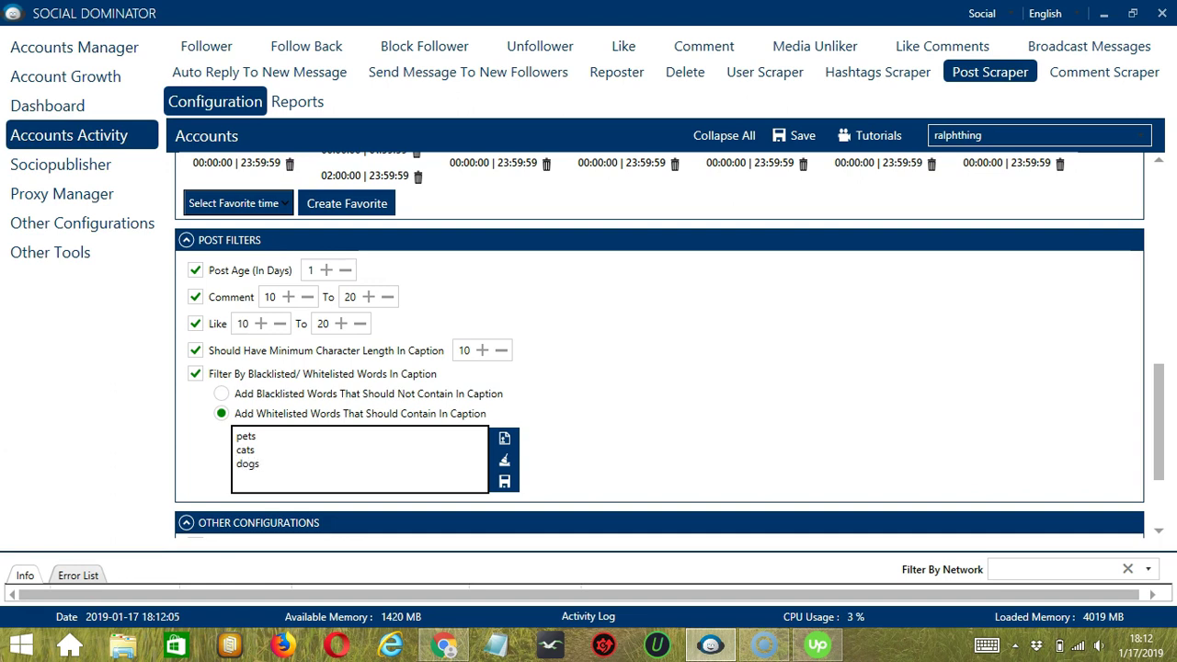
pyautogui.click(507, 460)
# - Import the whitelisted caption words pets, cats and dogs from a text file on the Desktop
pyautogui.click(505, 438)
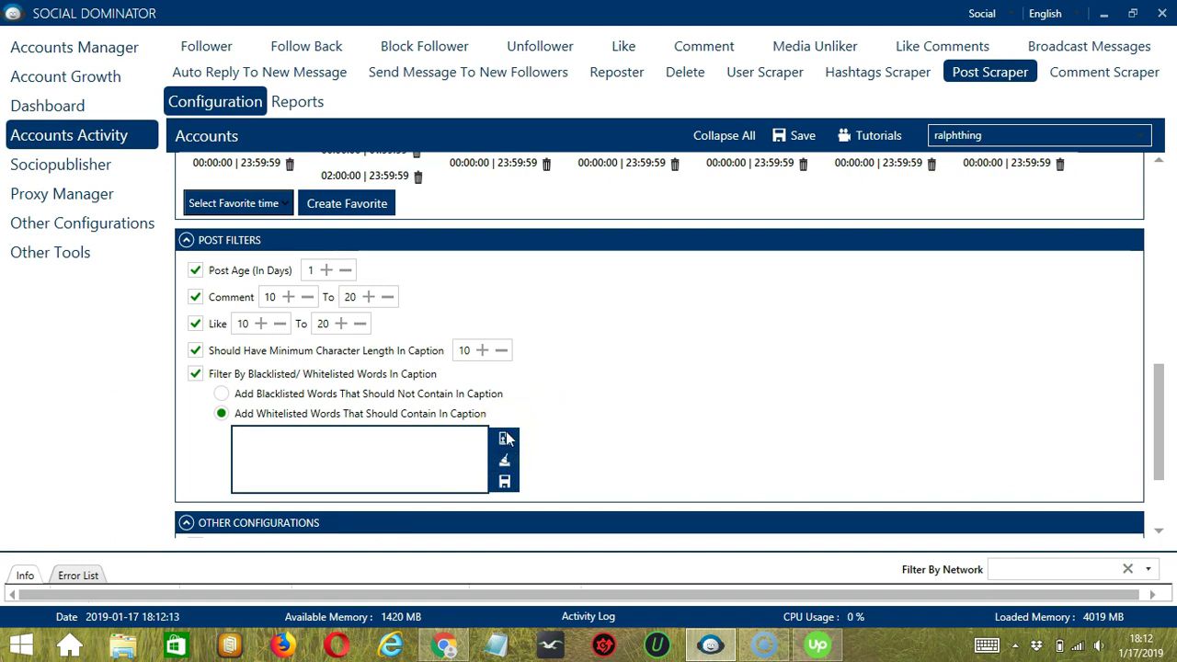
pyautogui.scroll(-8, 573, 304)
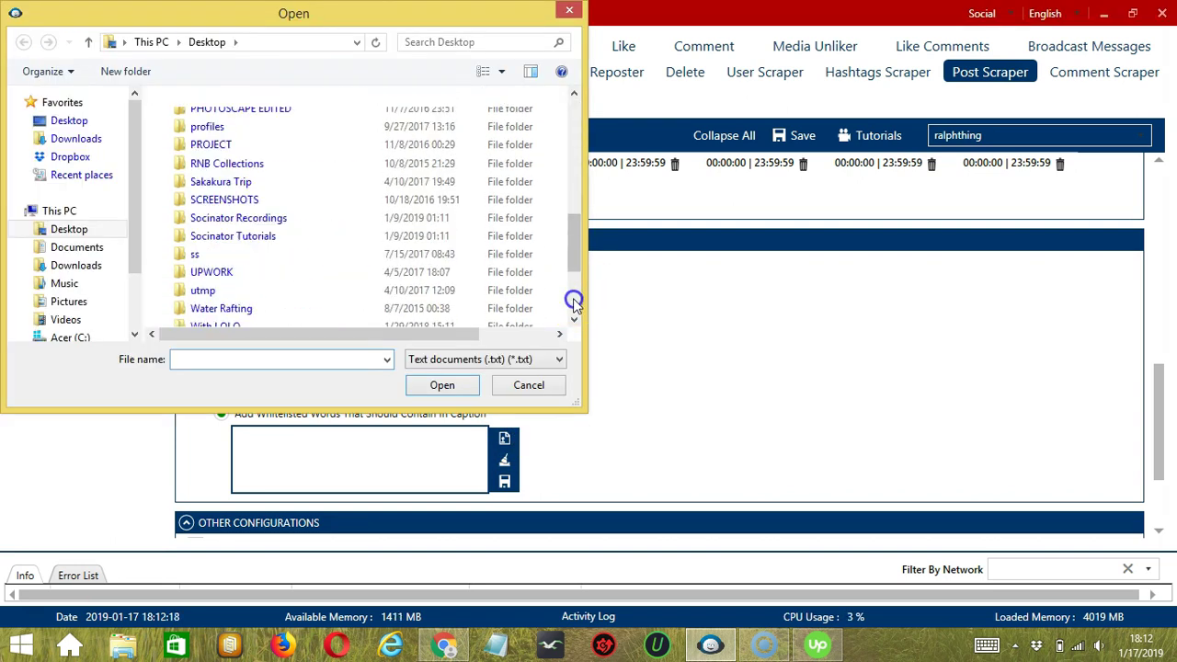
pyautogui.scroll(-4, 573, 304)
pyautogui.click(273, 264)
pyautogui.click(442, 385)
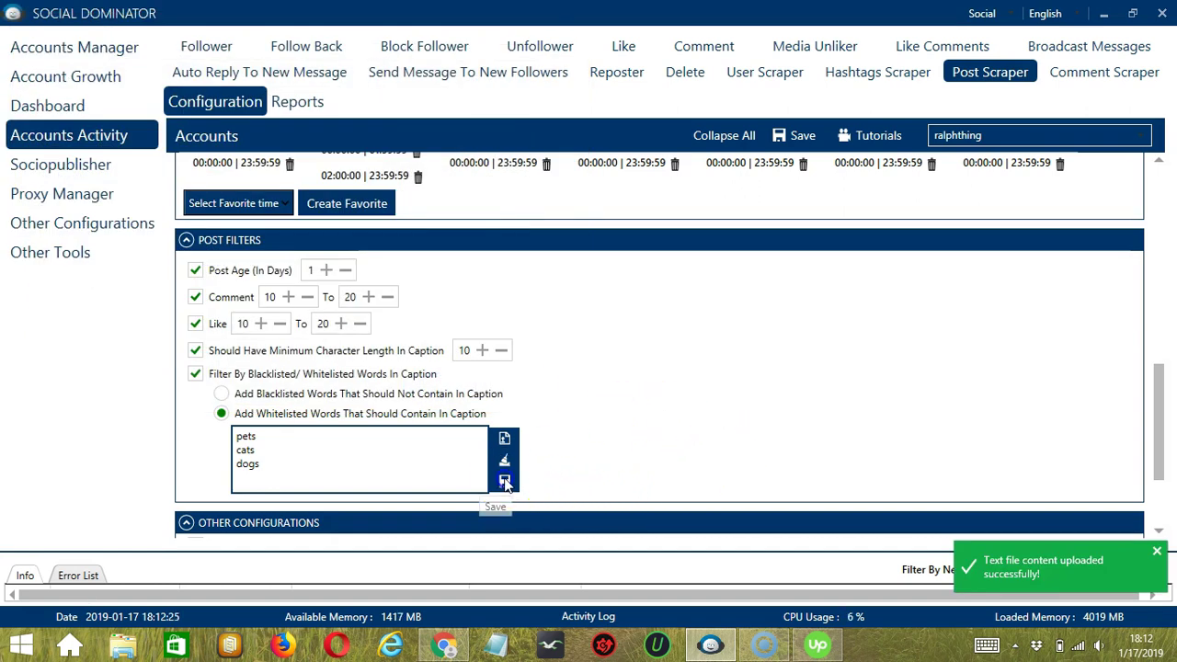
# - Enable Download Video, Download Photos, Download Album and Save Post(s) in the other configurations
pyautogui.scroll(-3, 1158, 530)
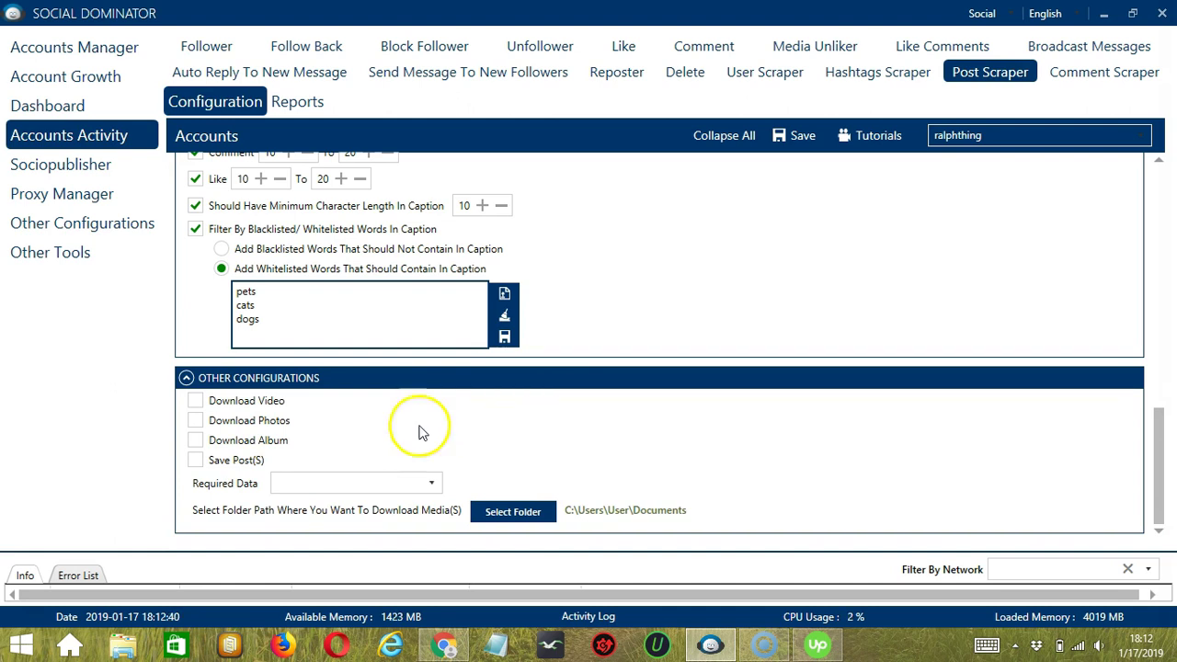
pyautogui.click(196, 403)
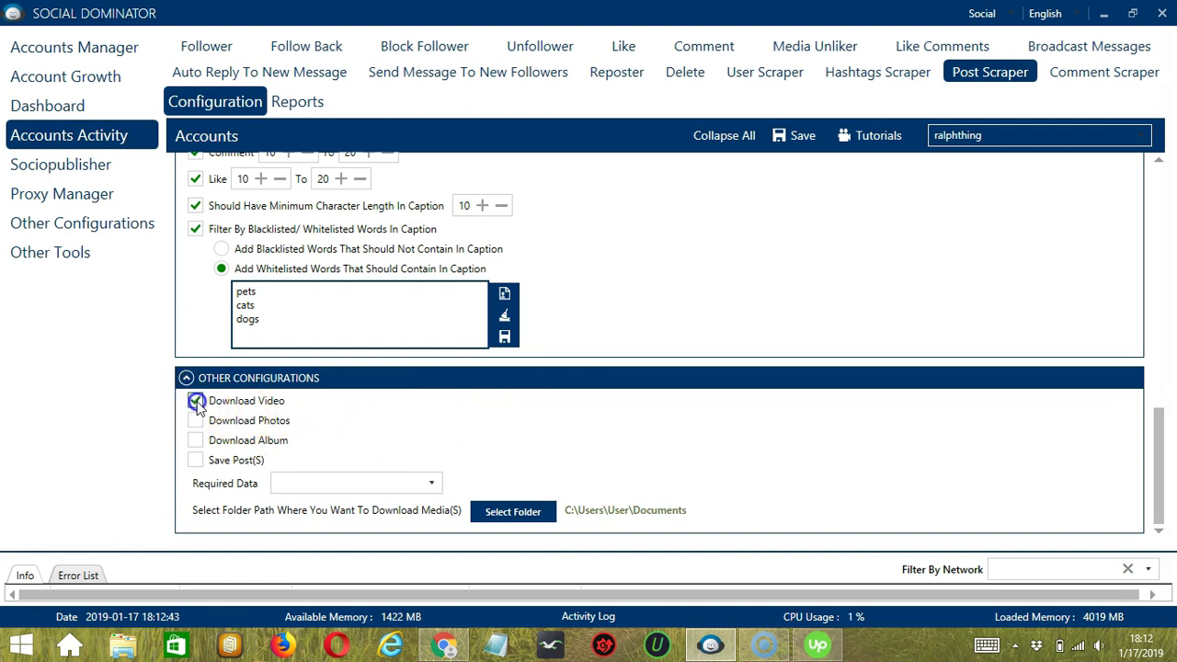
pyautogui.click(196, 461)
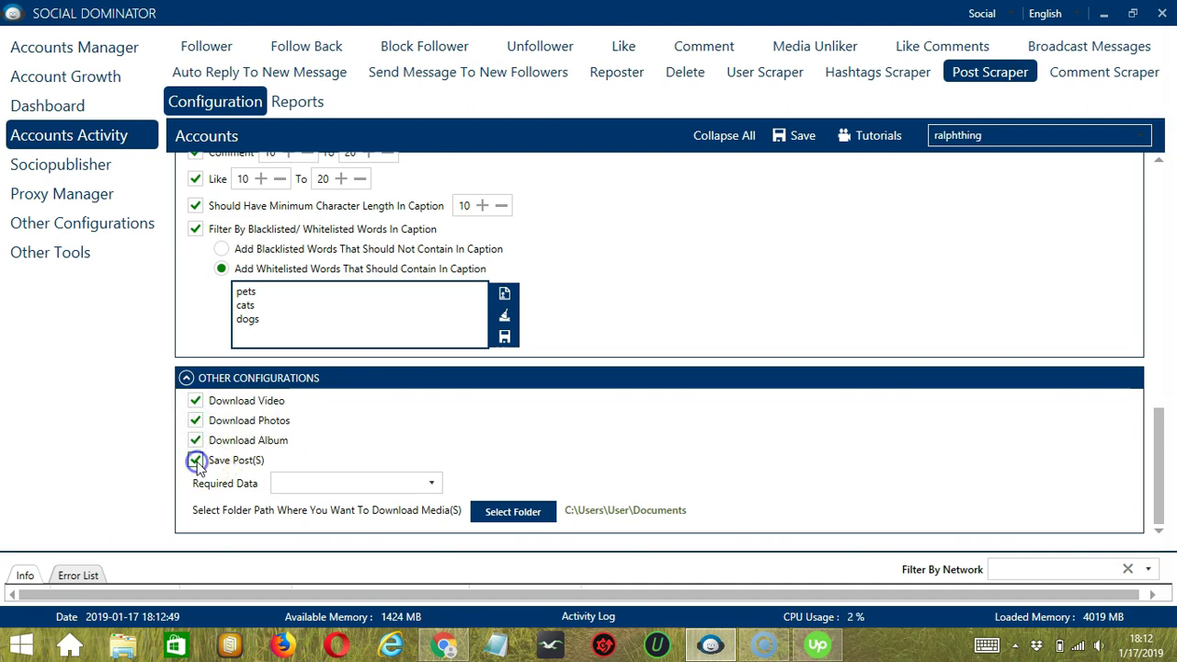
# - Try to select All as the required data, and open the media download folder selection and cancel it
pyautogui.click(302, 484)
pyautogui.click(431, 485)
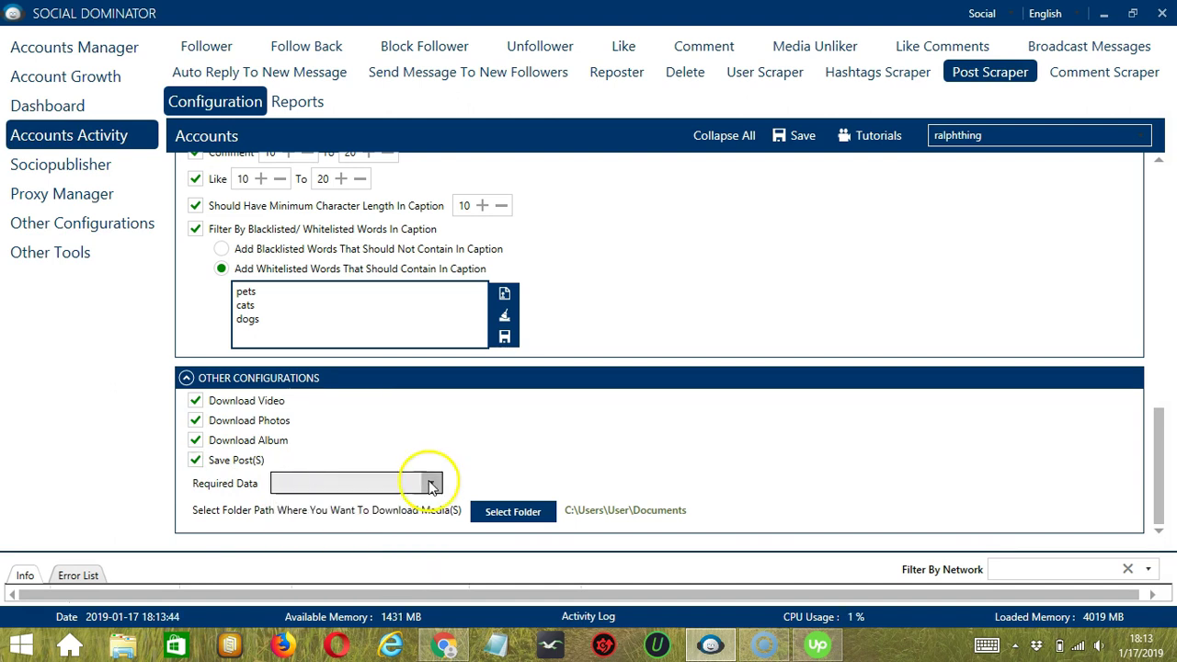
pyautogui.click(431, 485)
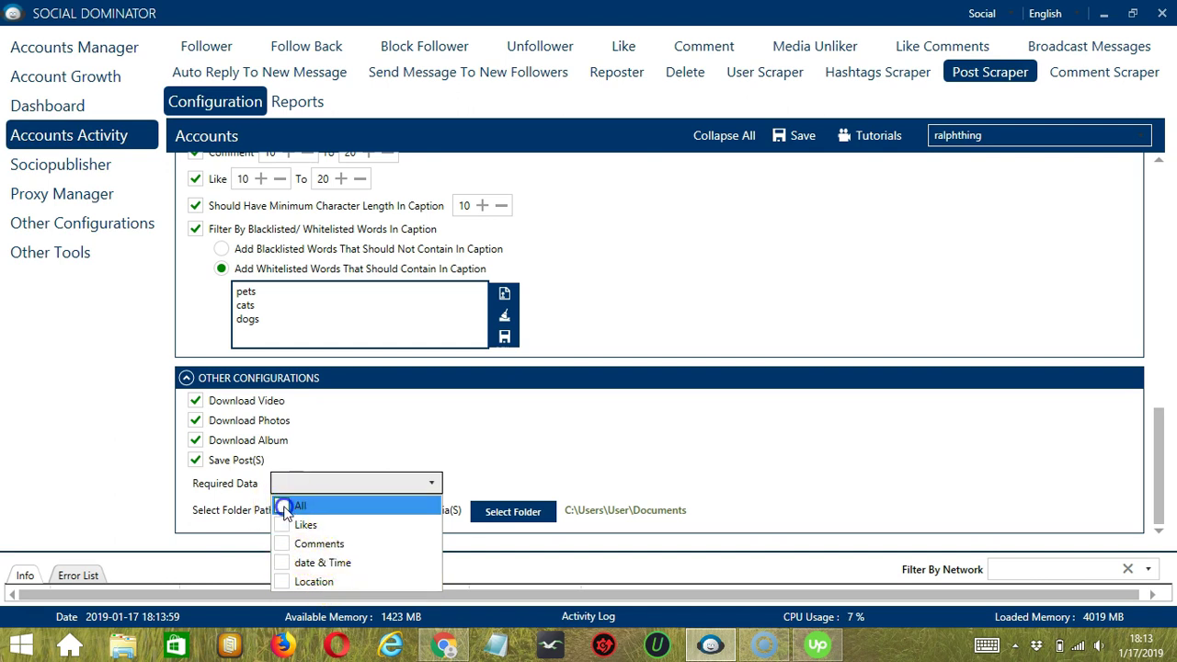
pyautogui.click(253, 511)
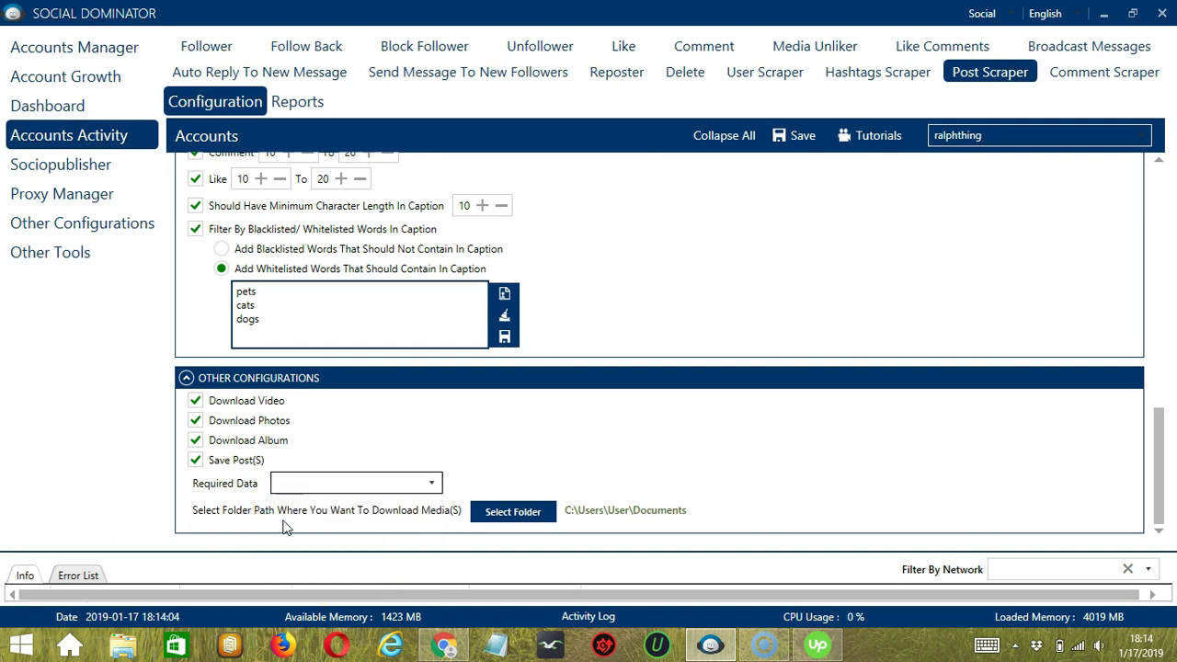
pyautogui.click(319, 520)
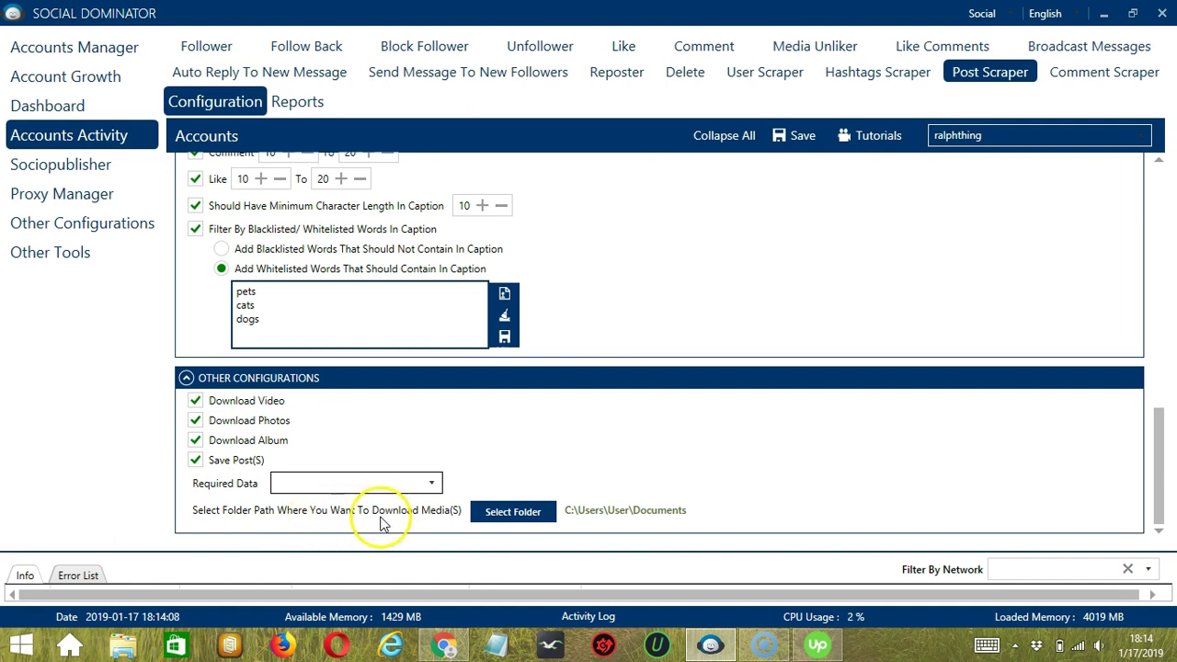
pyautogui.click(500, 517)
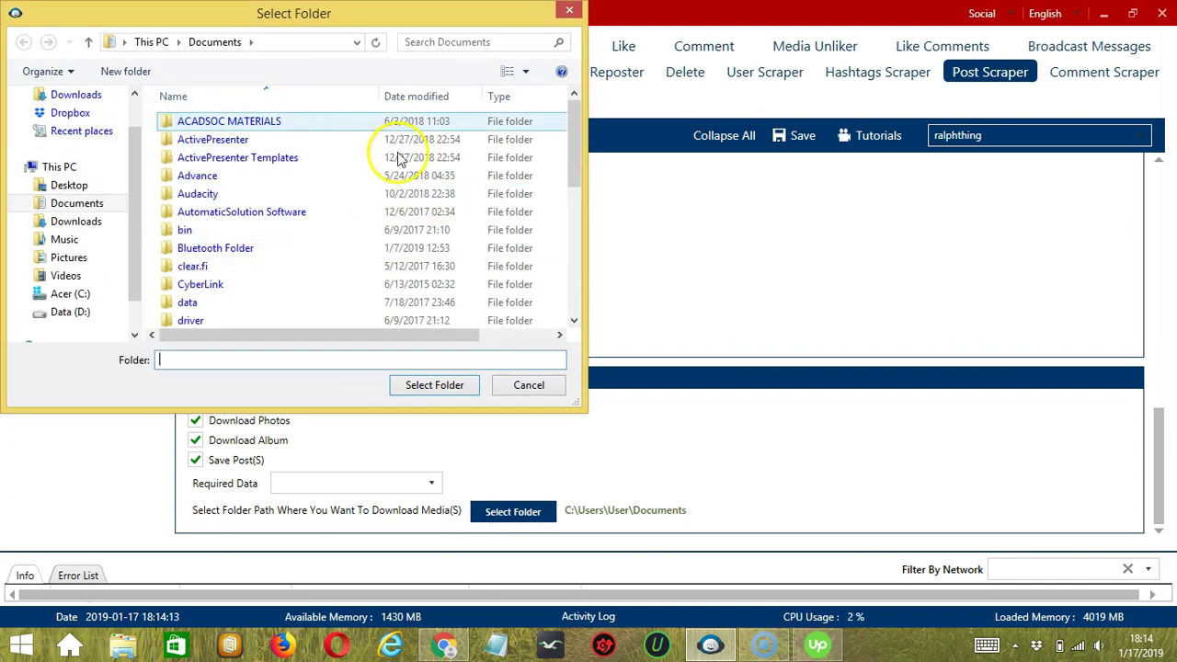
pyautogui.press('Escape')
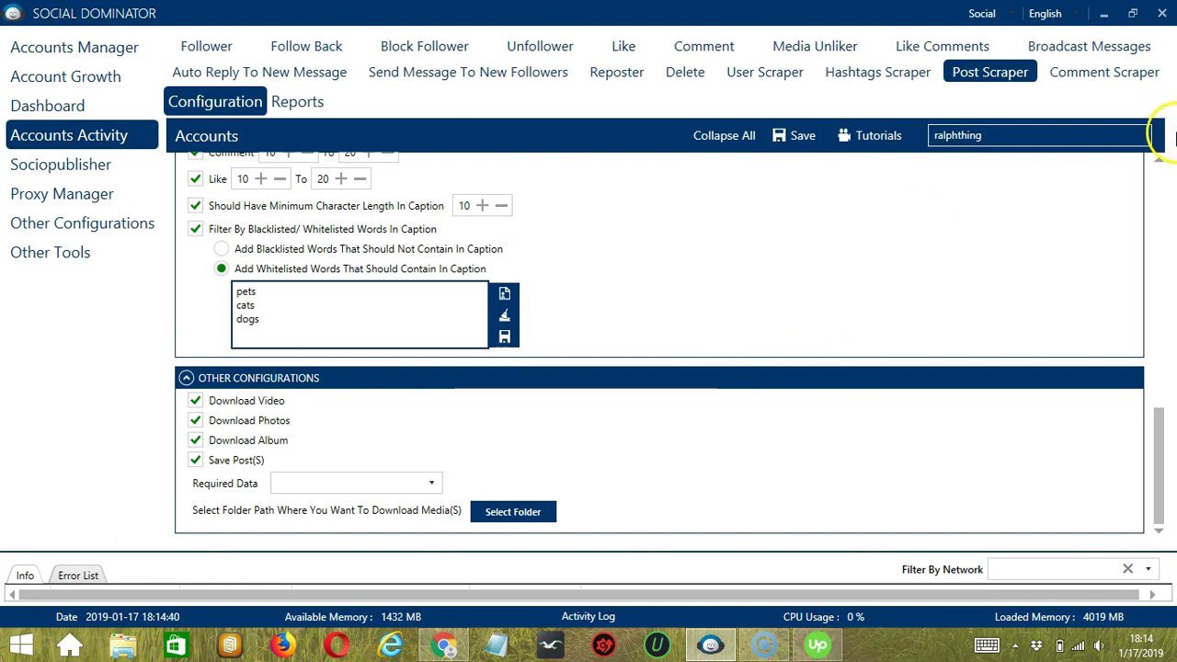
# - Save the account's Post Scraper configuration and set its status to Active
pyautogui.click(1161, 172)
pyautogui.click(1163, 171)
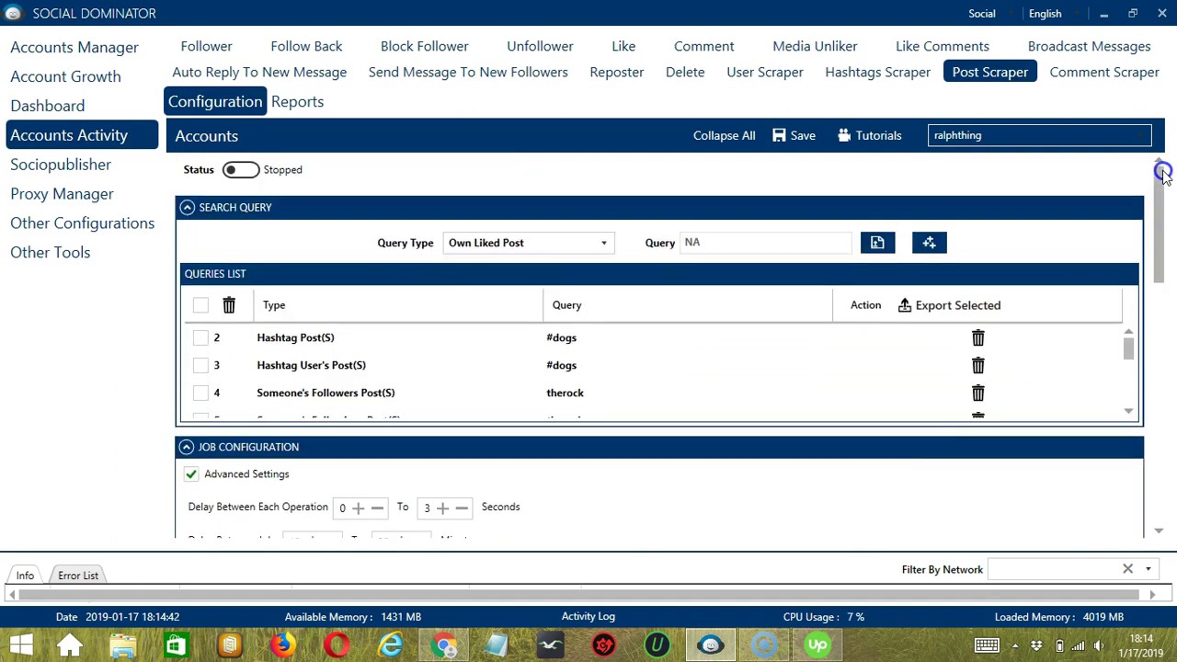
pyautogui.click(796, 140)
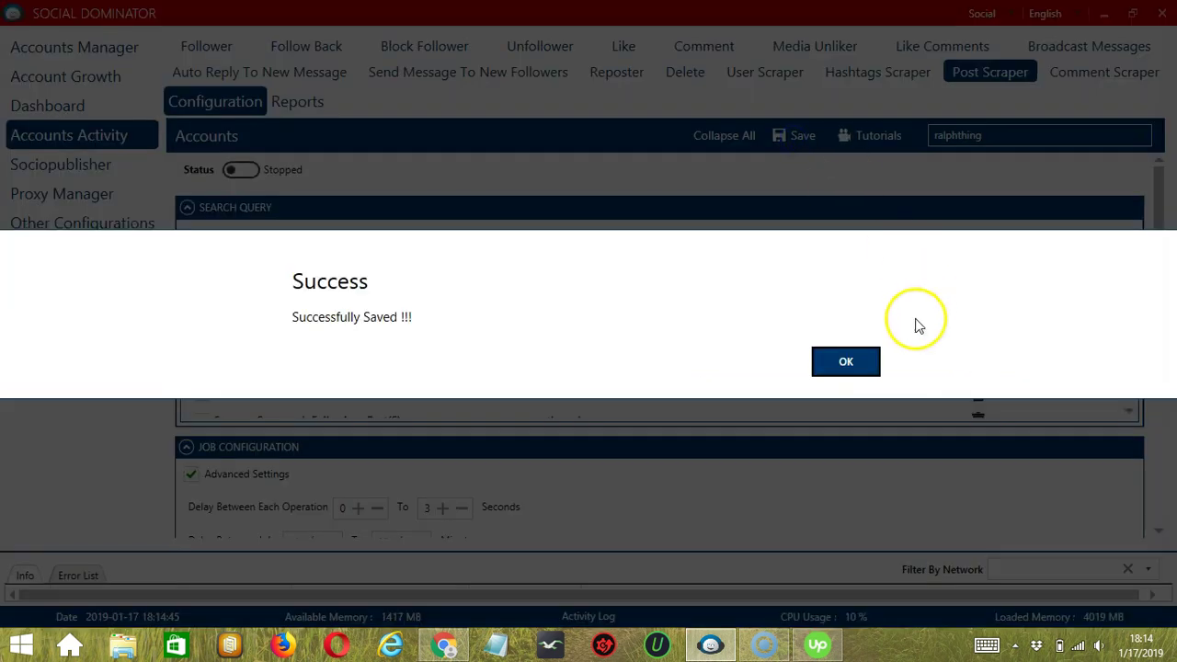
pyautogui.click(855, 360)
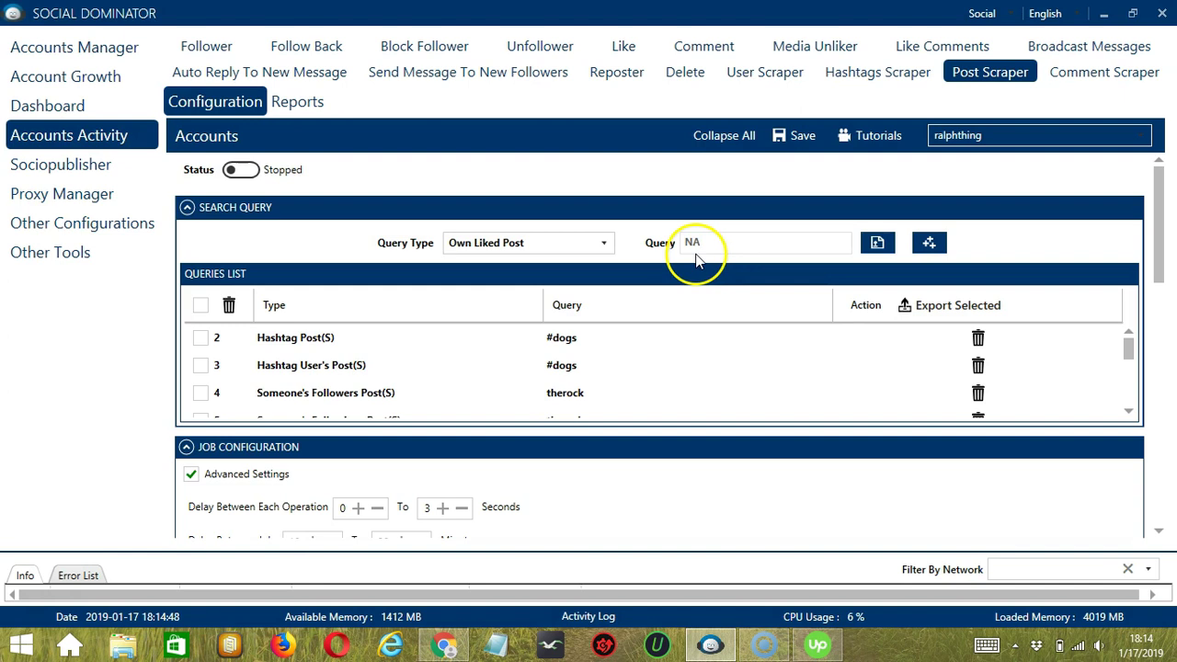
pyautogui.click(240, 172)
pyautogui.moveTo(332, 172); pyautogui.dragTo(375, 163)
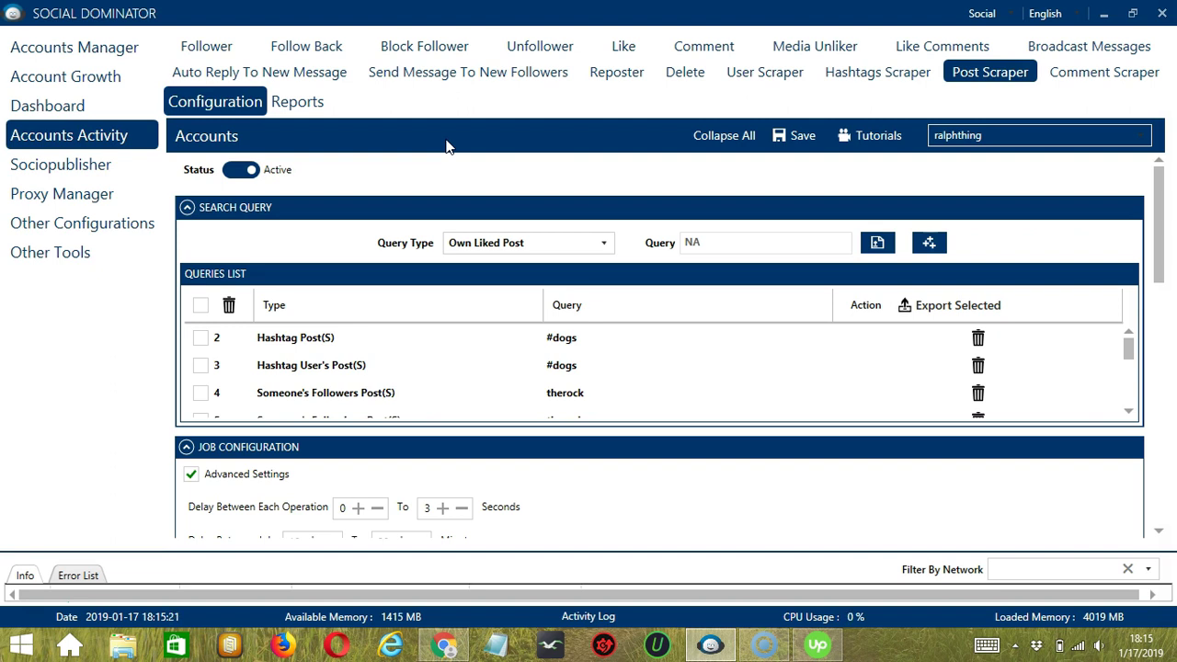
# - Switch the social network to Instagram and open the Post Scraper campaign setup in Instascrape
pyautogui.click(1011, 14)
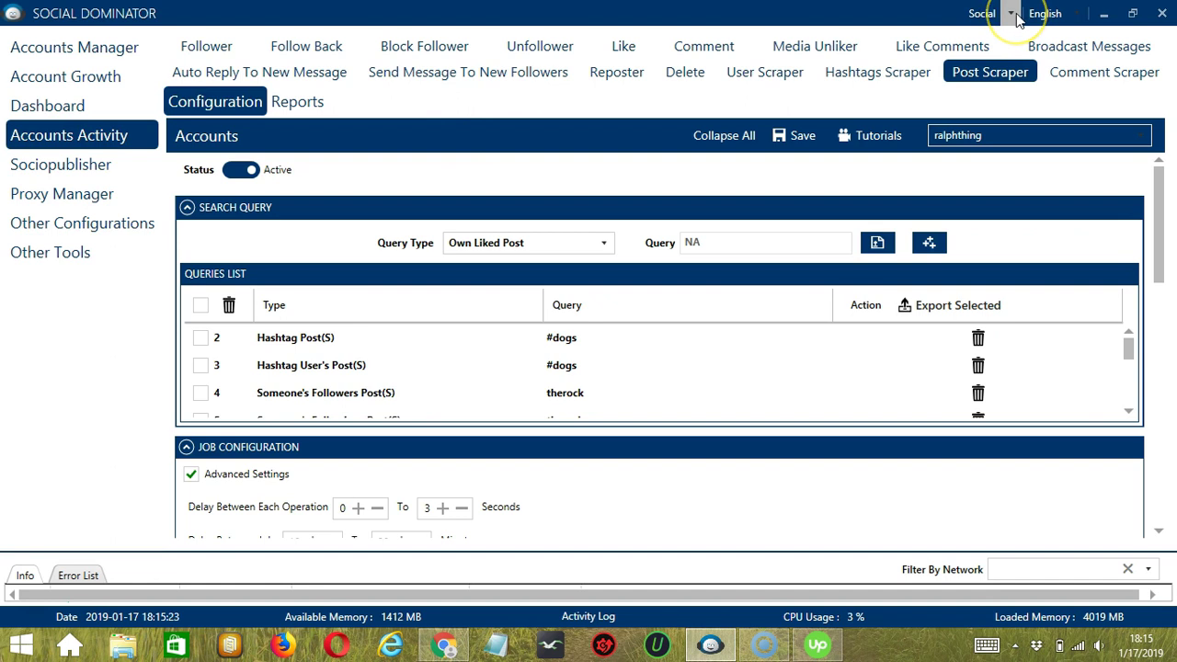
pyautogui.click(1015, 13)
pyautogui.click(1000, 81)
pyautogui.click(1000, 96)
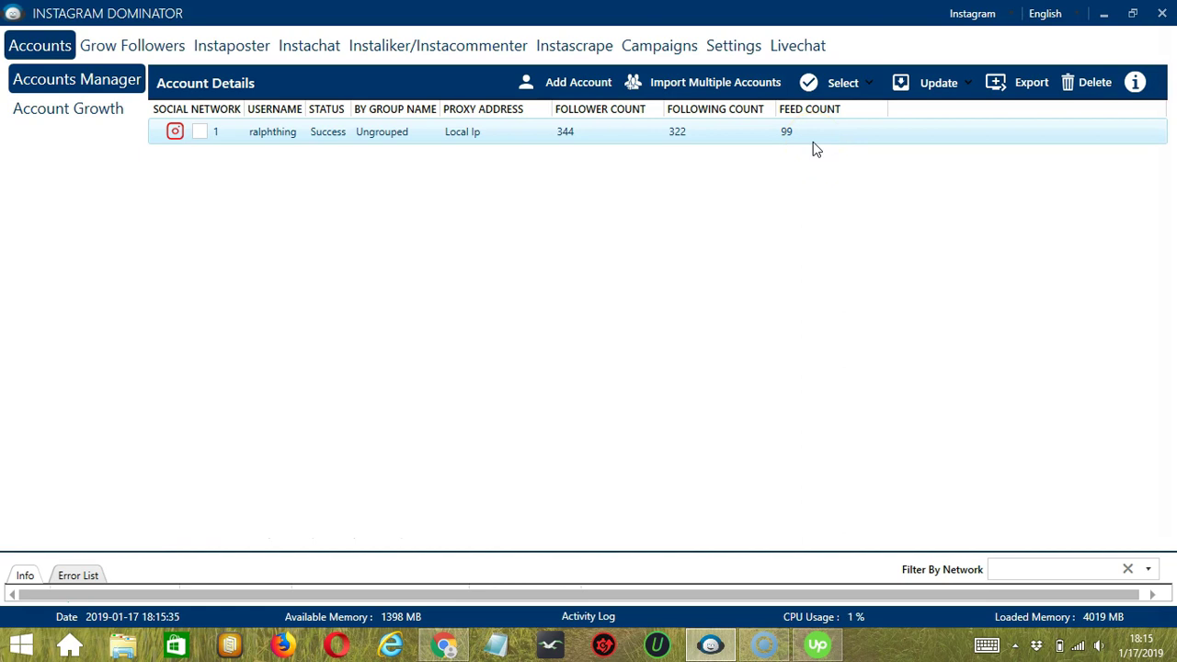
pyautogui.click(589, 48)
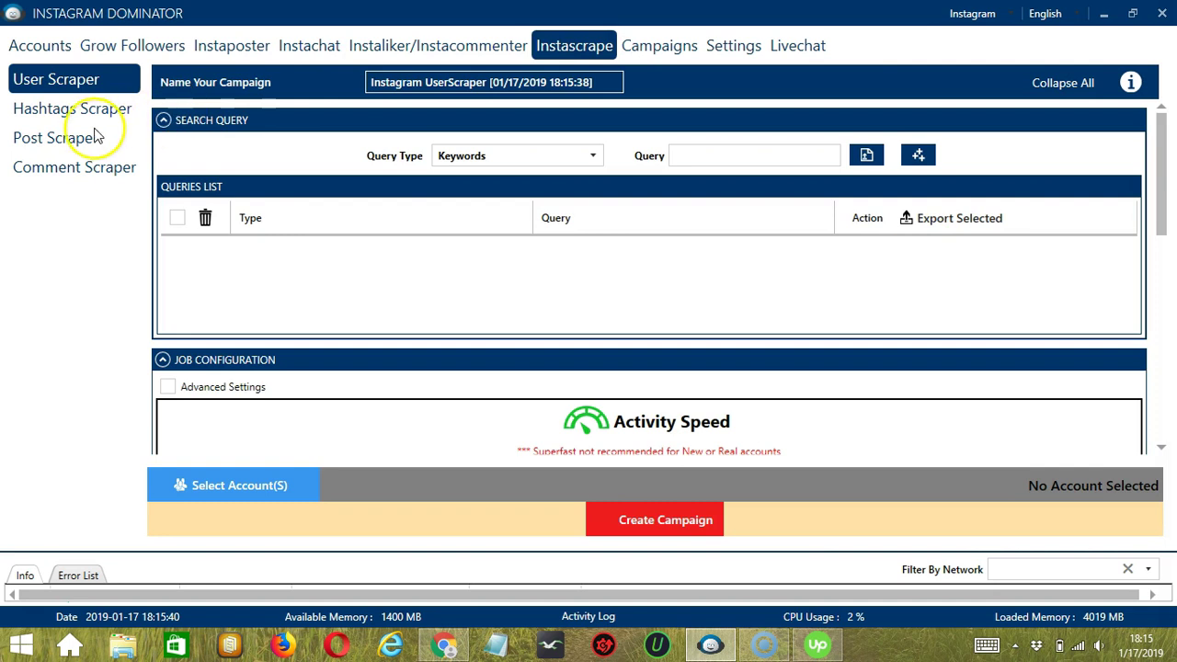
pyautogui.click(69, 143)
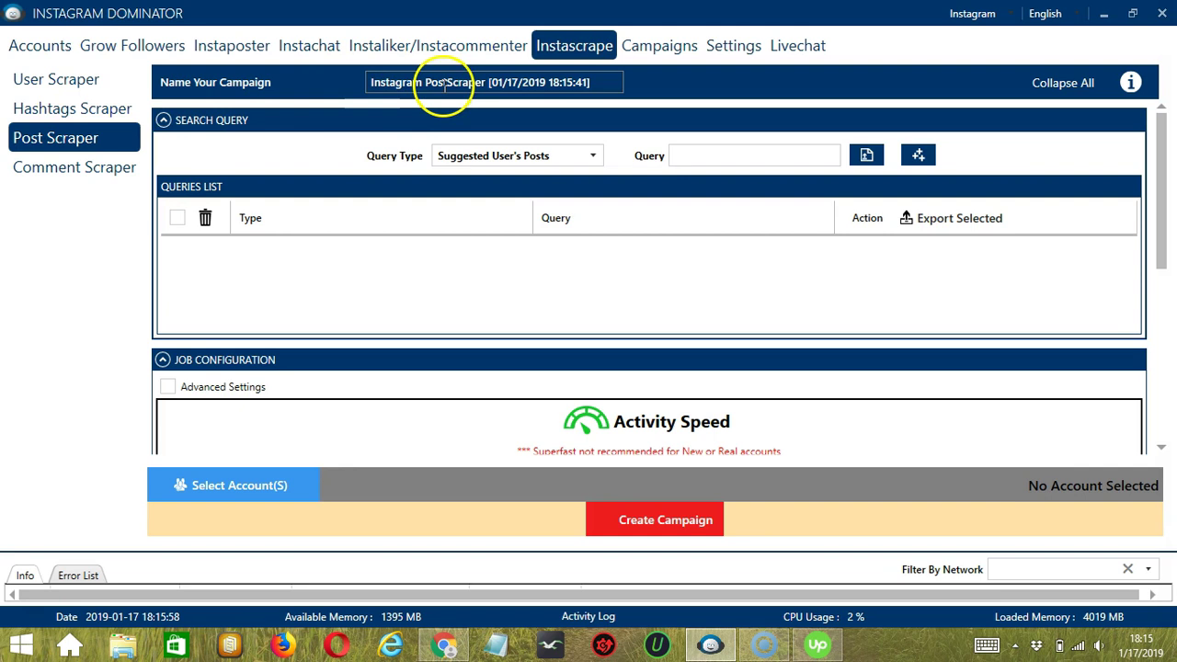
# - Add a Hashtag Post(s) search query for #cats to the campaign's queries list
pyautogui.click(500, 161)
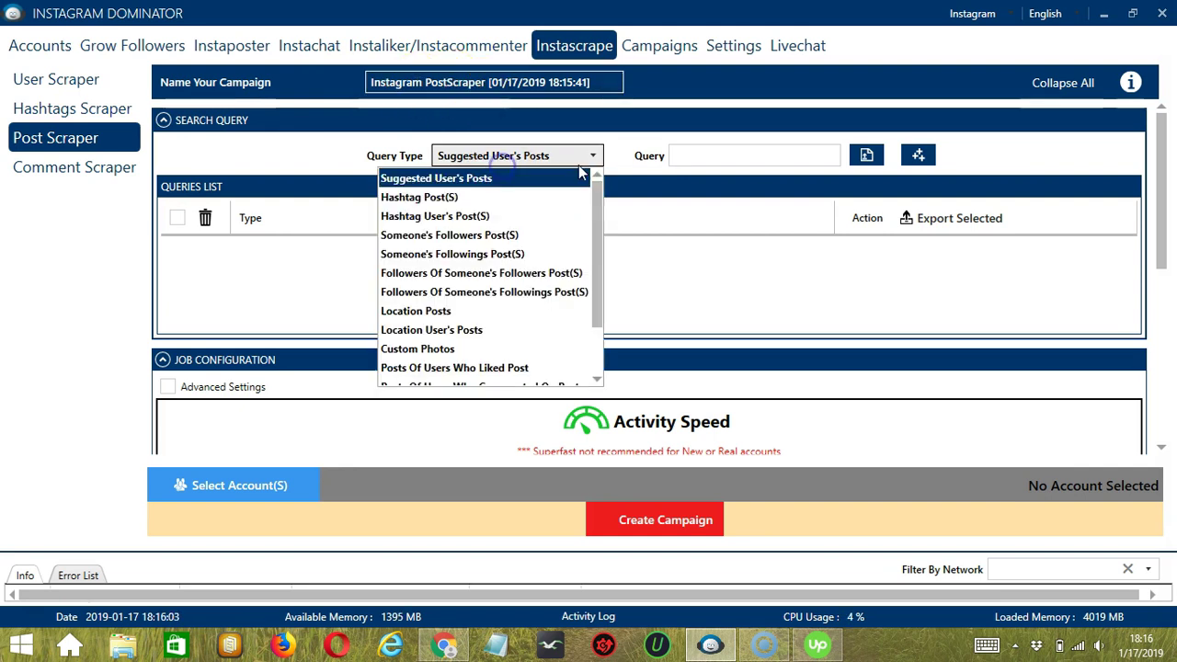
pyautogui.click(478, 197)
pyautogui.click(736, 156)
pyautogui.write('#cats')
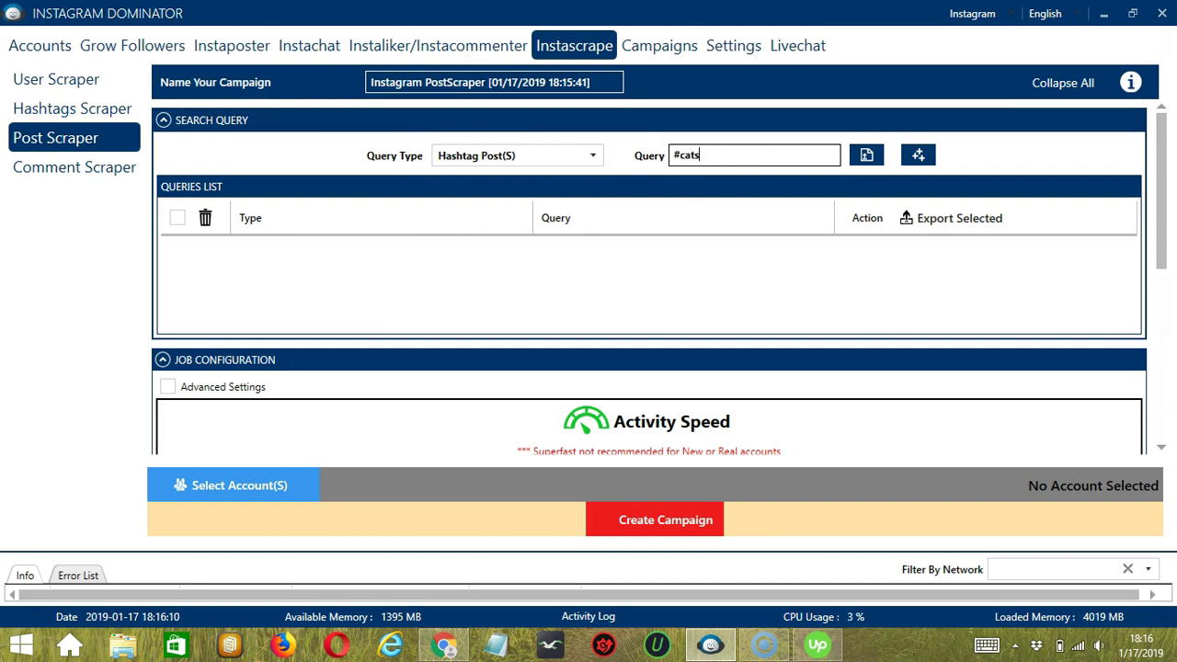
pyautogui.click(917, 158)
# - Enable the campaign's Post Age filter and set it to 1 day
pyautogui.scroll(-1, 1165, 444)
pyautogui.scroll(-5, 1164, 444)
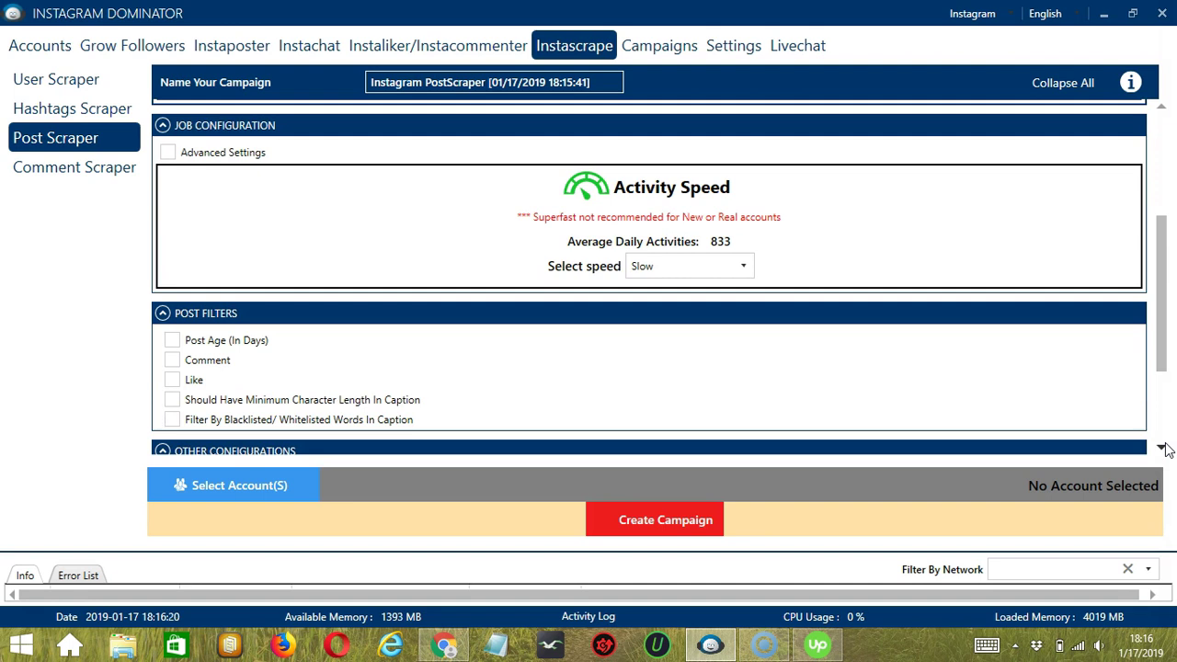
pyautogui.click(1163, 445)
pyautogui.scroll(-2, 497, 312)
pyautogui.click(172, 274)
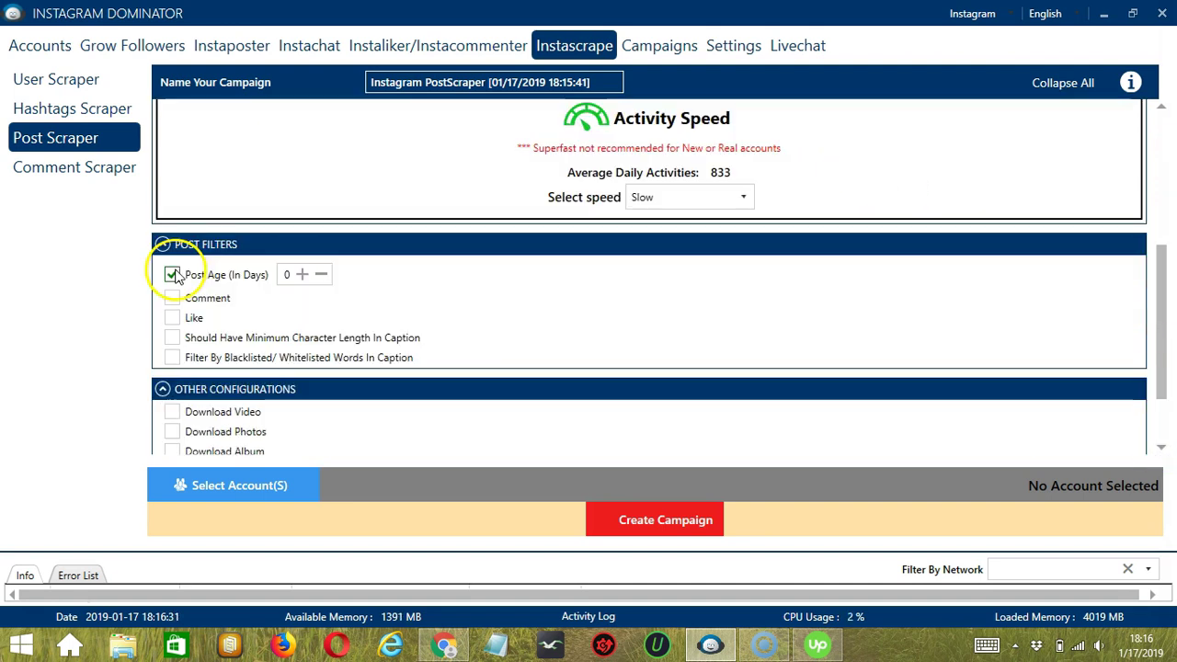
pyautogui.click(301, 275)
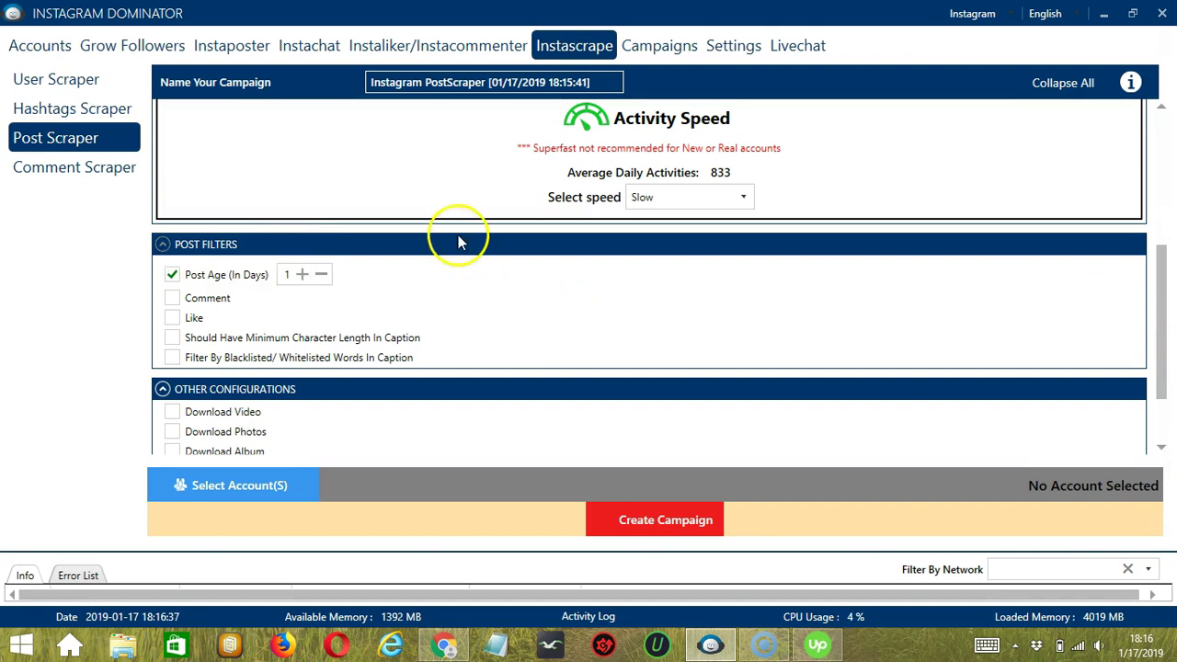
# - Enable Download Video, Download Photos and Save Post(s) To profile for the campaign
pyautogui.click(1163, 447)
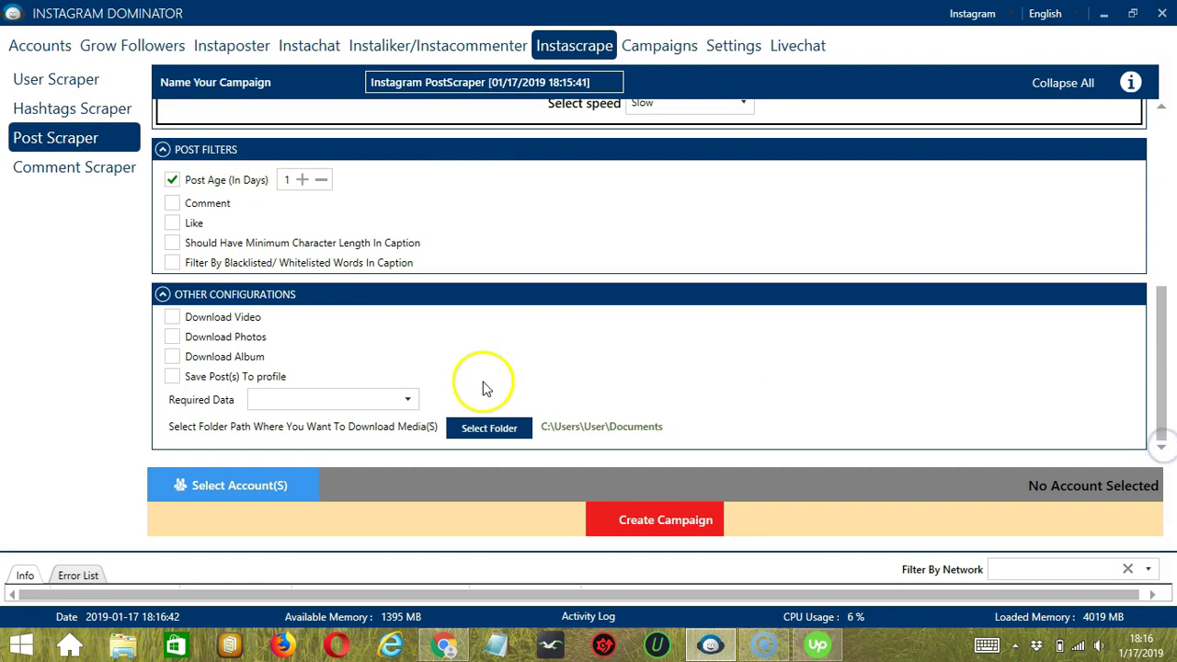
pyautogui.click(178, 319)
pyautogui.click(193, 340)
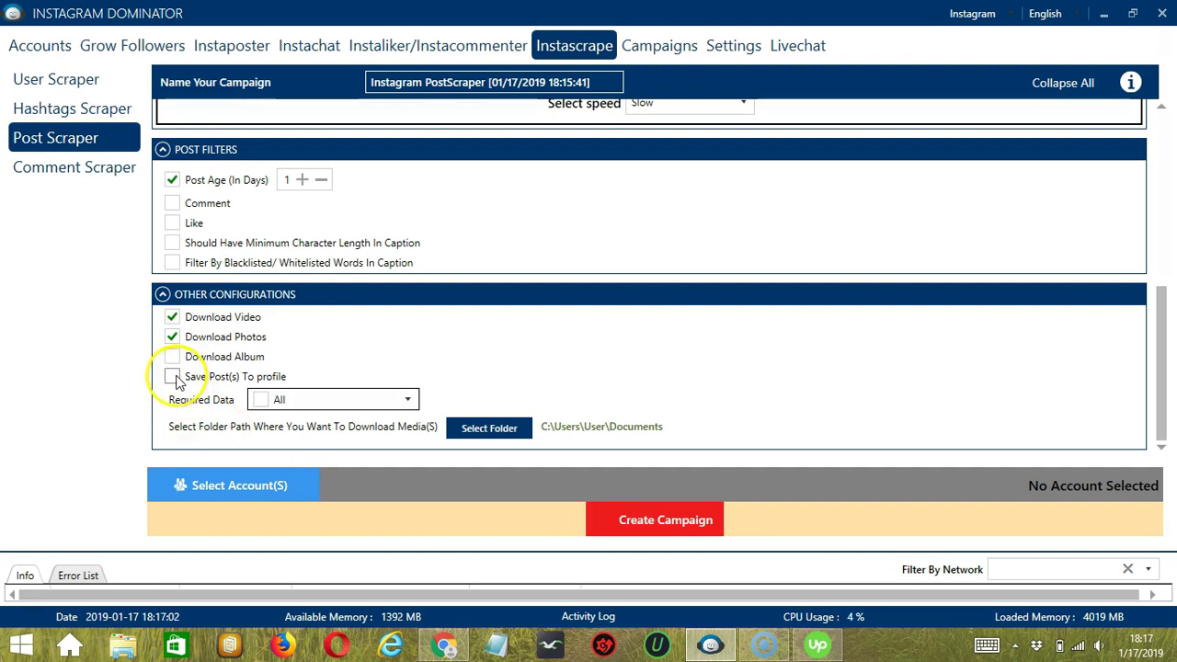
pyautogui.click(173, 378)
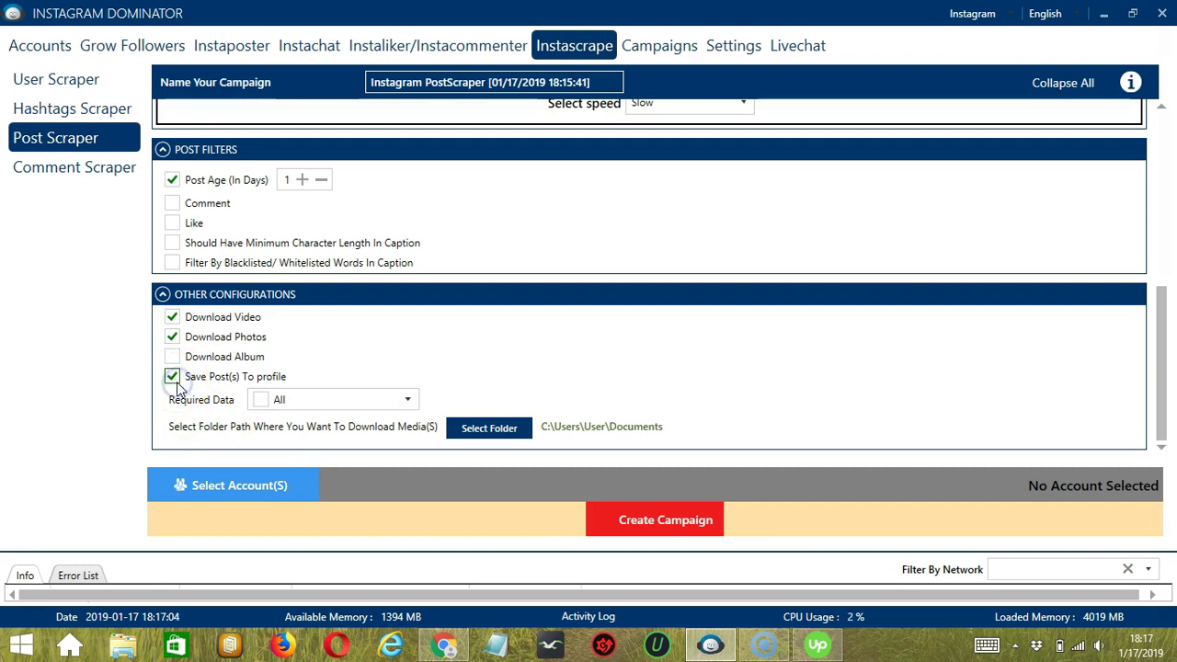
# - Select All as the campaign's required data, and open the media download folder selection and dismiss it
pyautogui.click(292, 404)
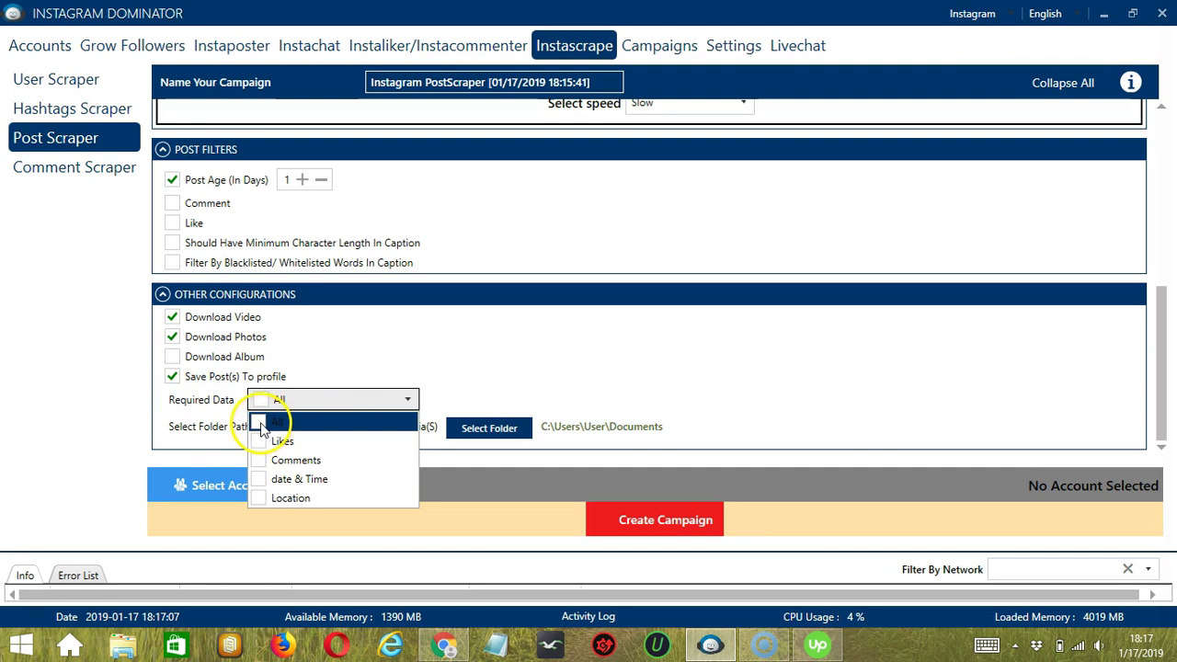
pyautogui.click(260, 424)
pyautogui.click(504, 434)
pyautogui.click(541, 391)
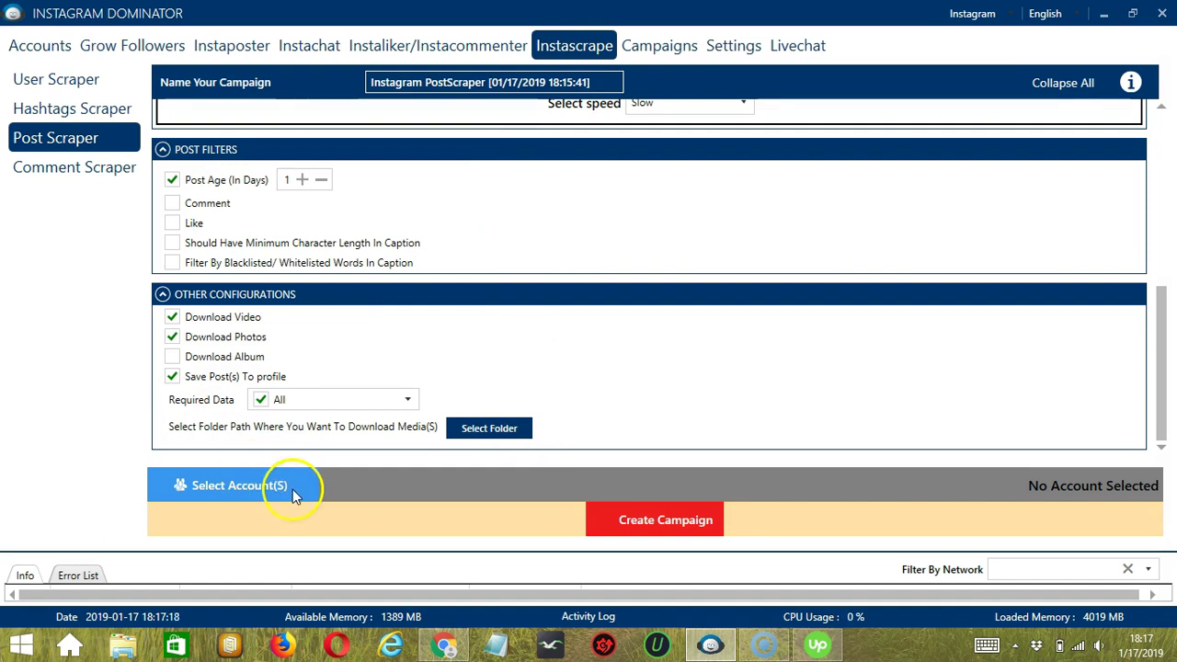
# - Assign the only listed ungrouped account to the Post Scraper campaign and save the account selection
pyautogui.click(297, 494)
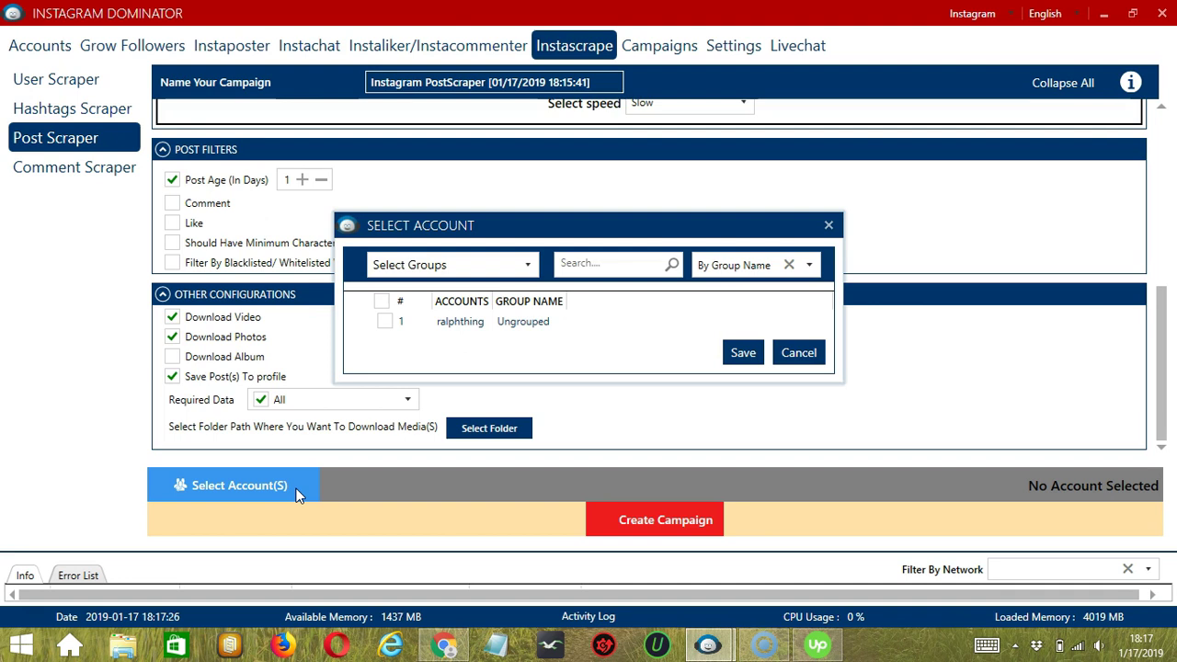
pyautogui.click(385, 326)
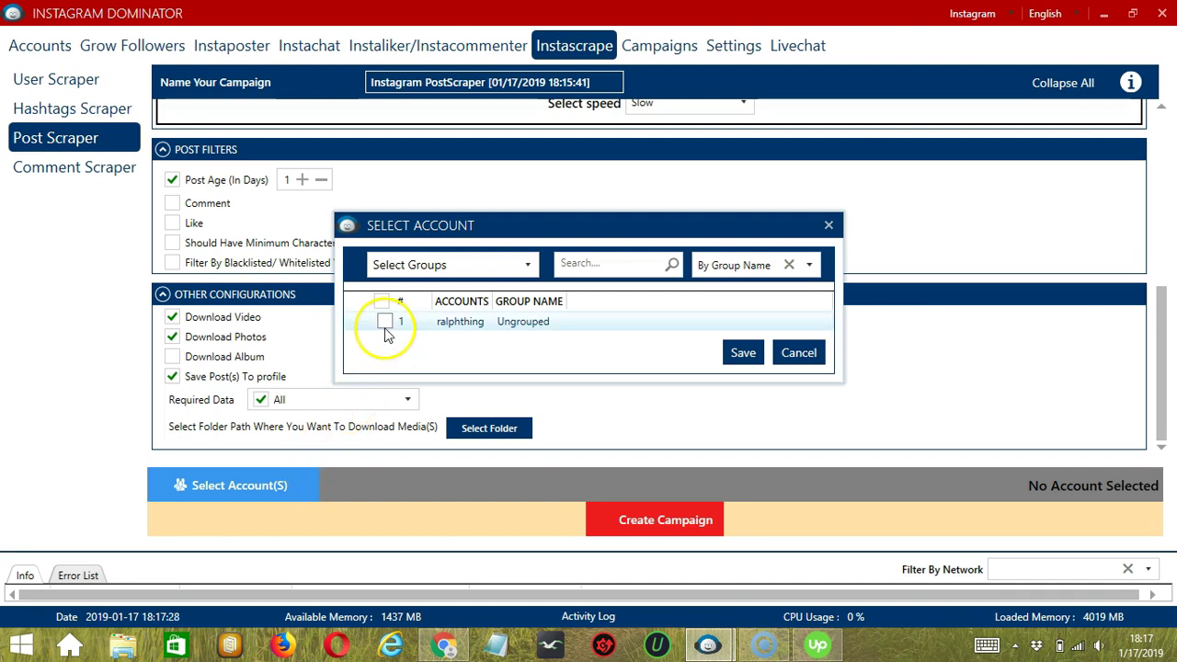
pyautogui.click(743, 355)
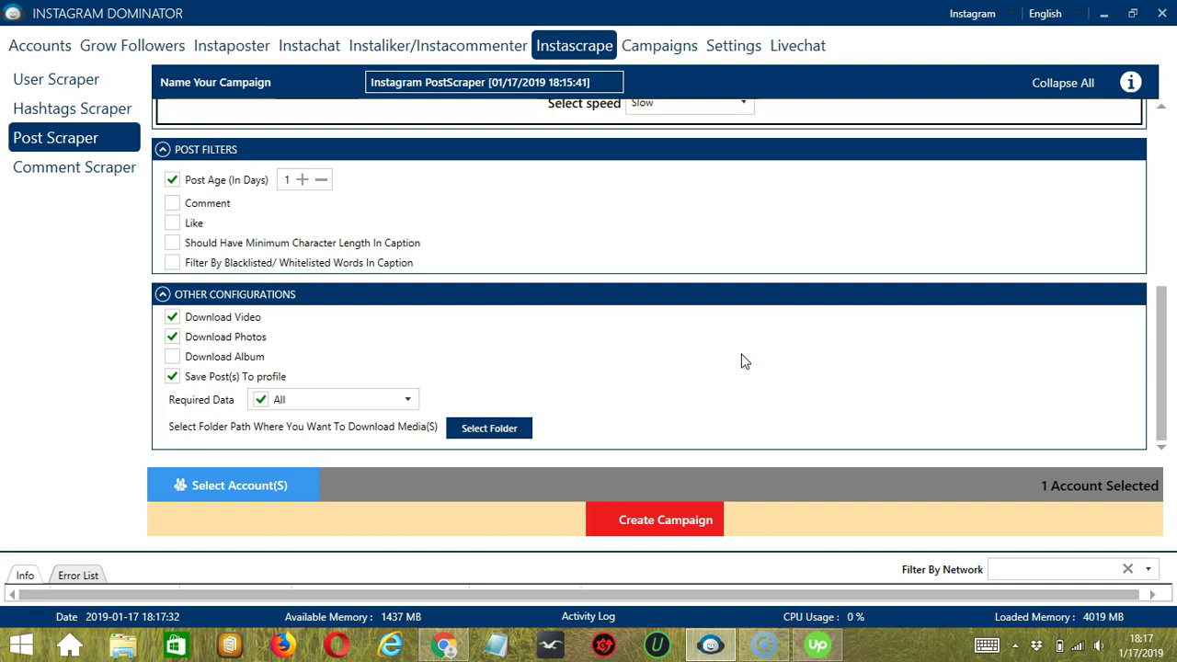
# - Create the Post Scraper campaign, choosing to override the selected account's existing PostScraper configuration
pyautogui.click(607, 520)
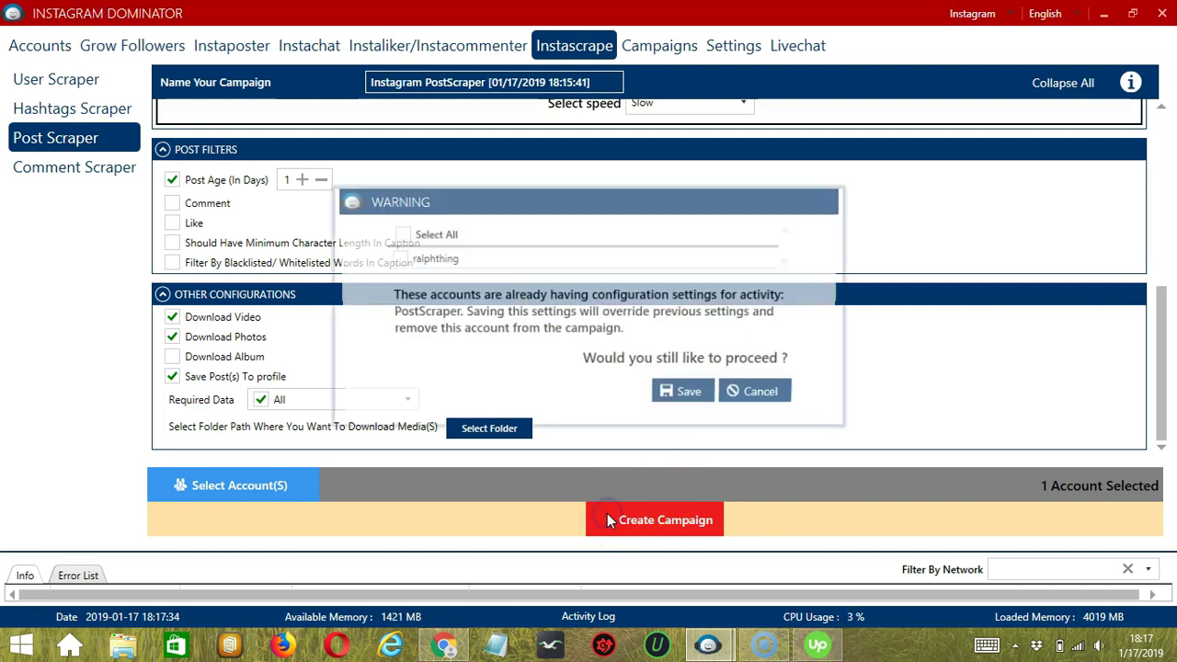
pyautogui.click(403, 264)
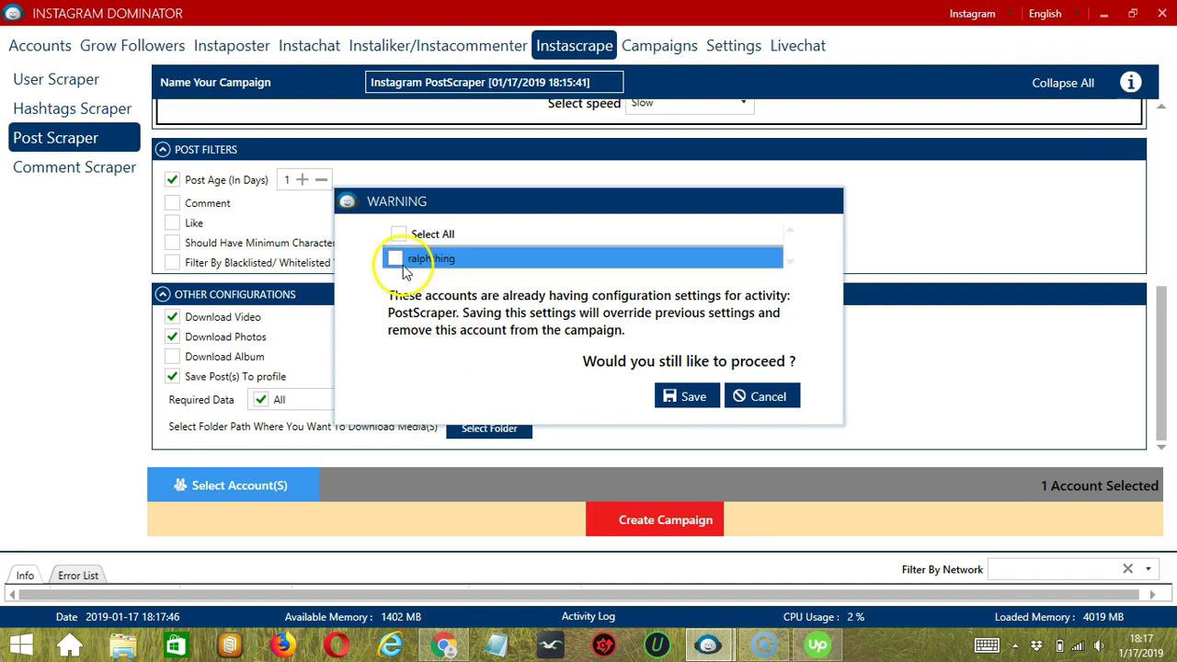
pyautogui.click(395, 259)
pyautogui.click(705, 401)
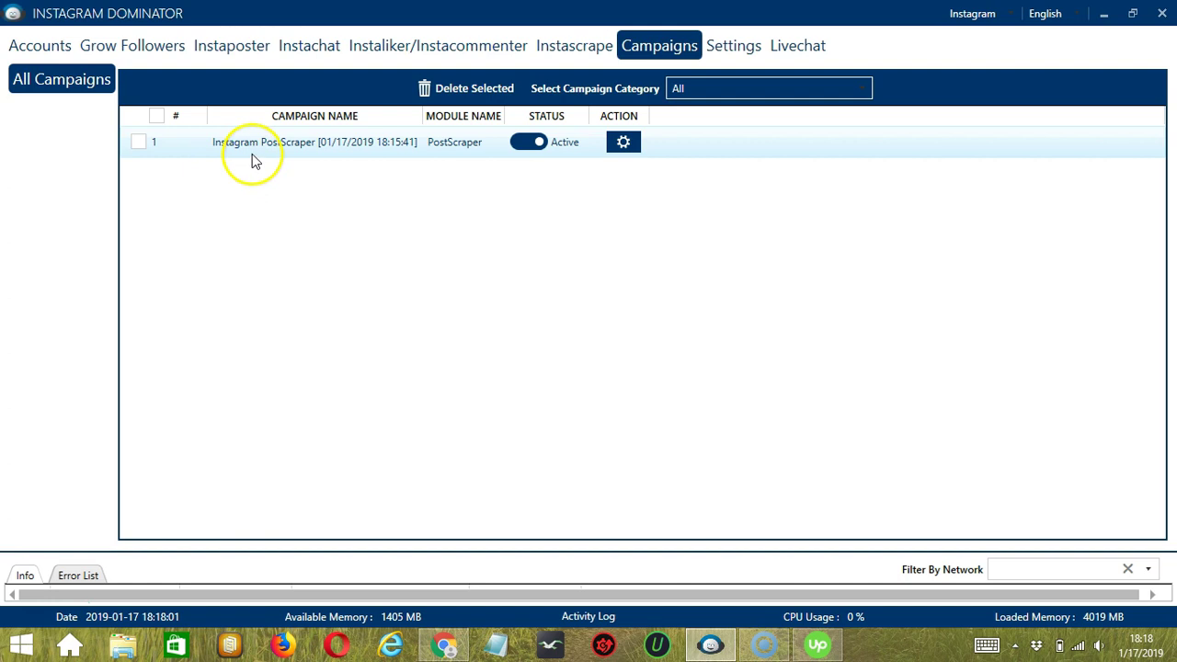
# - Pause the Instagram PostScraper [01/17/2019 18:15:41] campaign and request its report
pyautogui.click(532, 142)
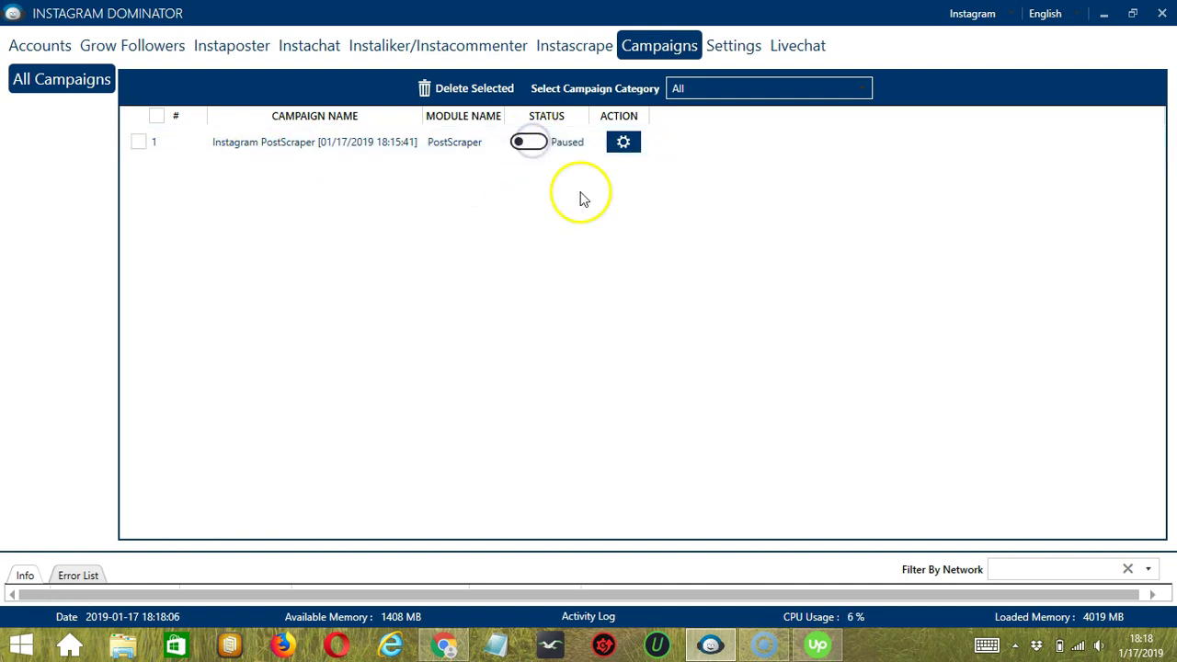
pyautogui.click(624, 145)
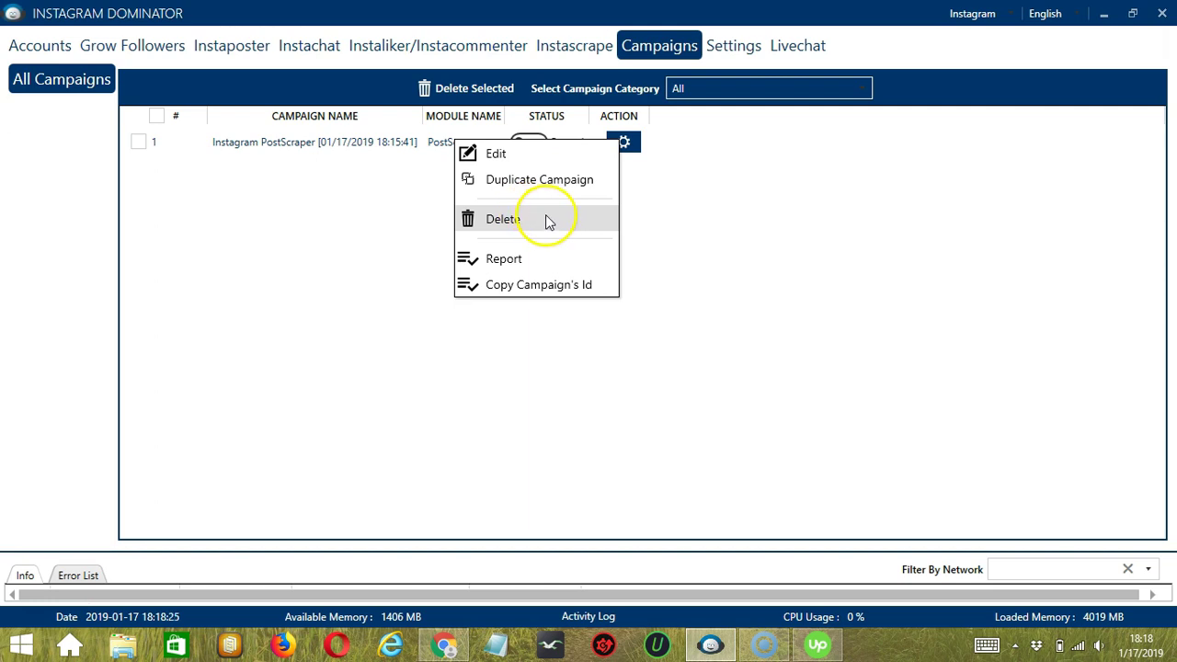
pyautogui.click(537, 262)
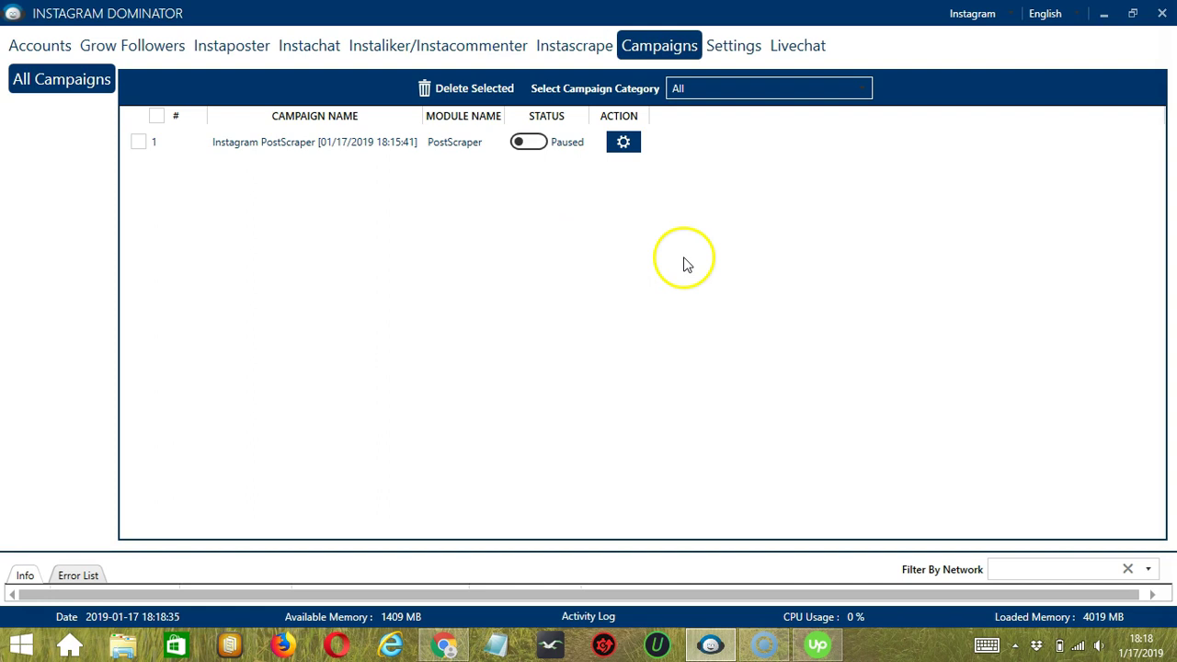